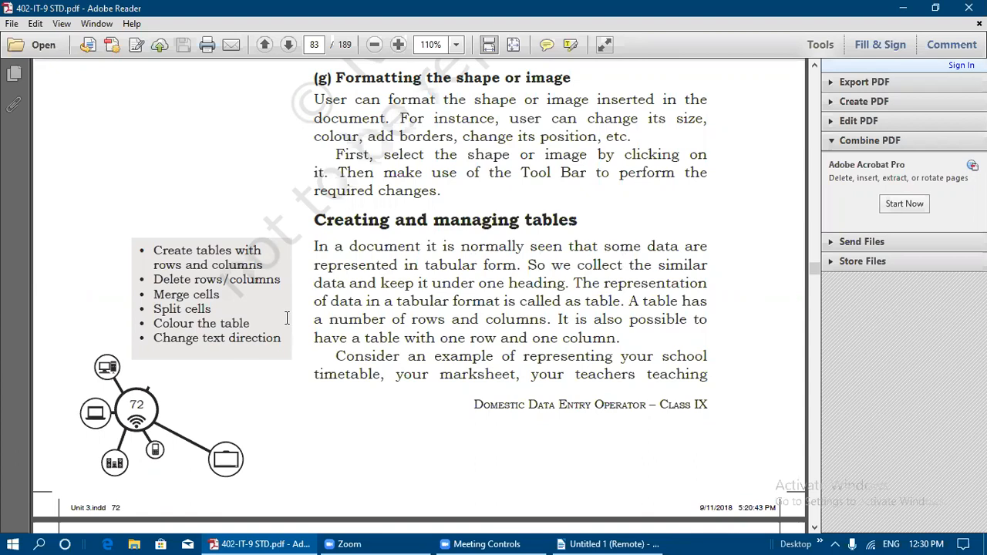
# - Read the PDF's "Creating and managing tables" section, examining the Class IX timetable example and the instructions for creating a table
pyautogui.scroll(-1, 295, 335)
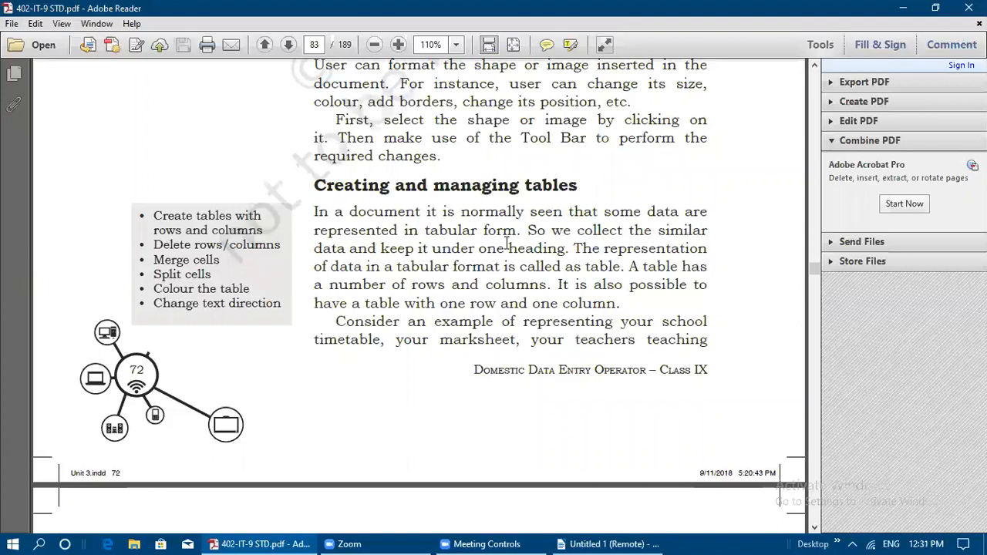
pyautogui.scroll(-1, 507, 245)
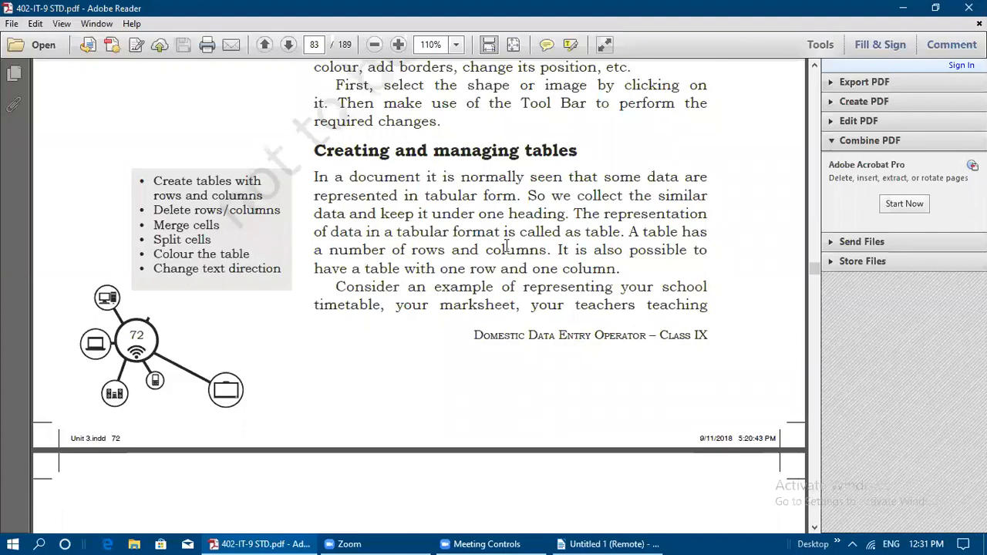
pyautogui.scroll(-8, 507, 245)
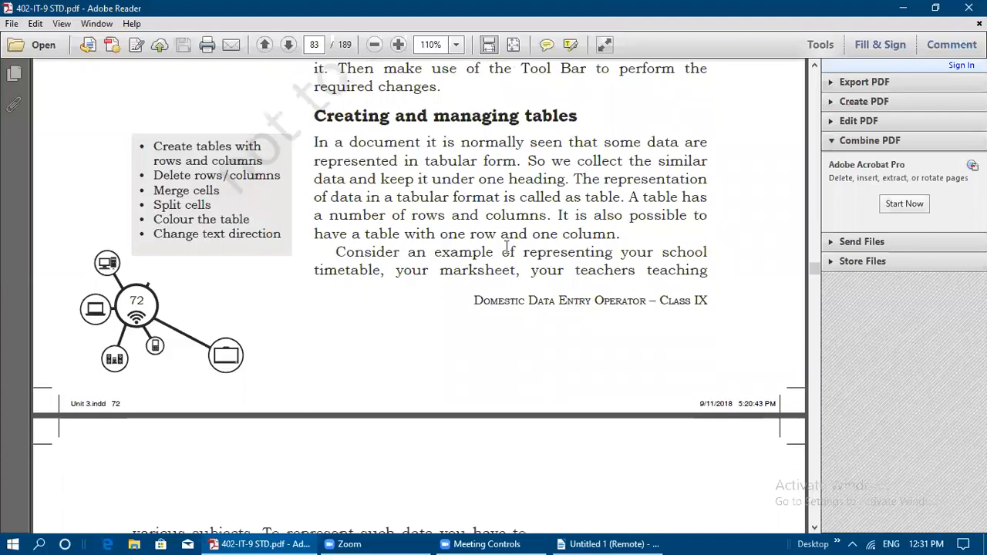
pyautogui.scroll(-2, 508, 255)
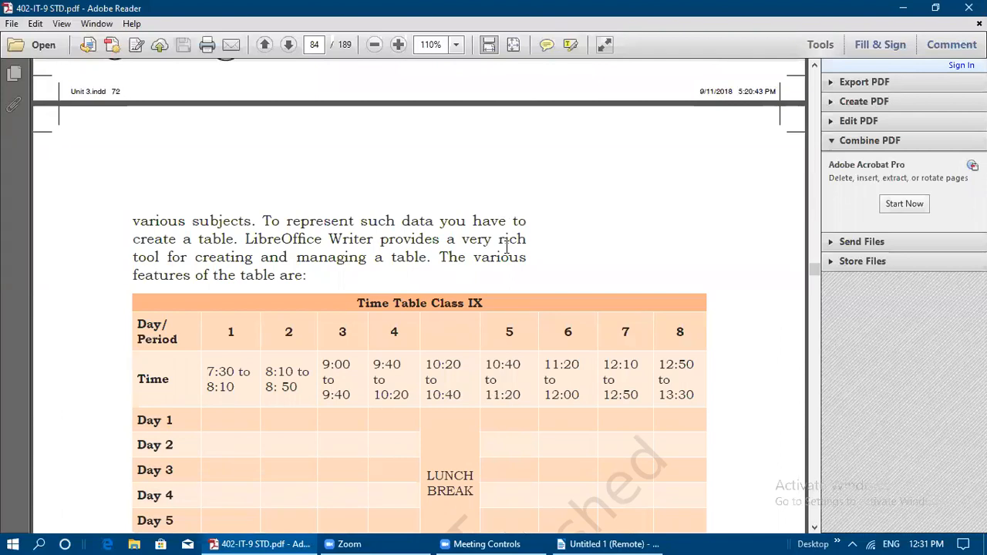
pyautogui.scroll(-2, 507, 245)
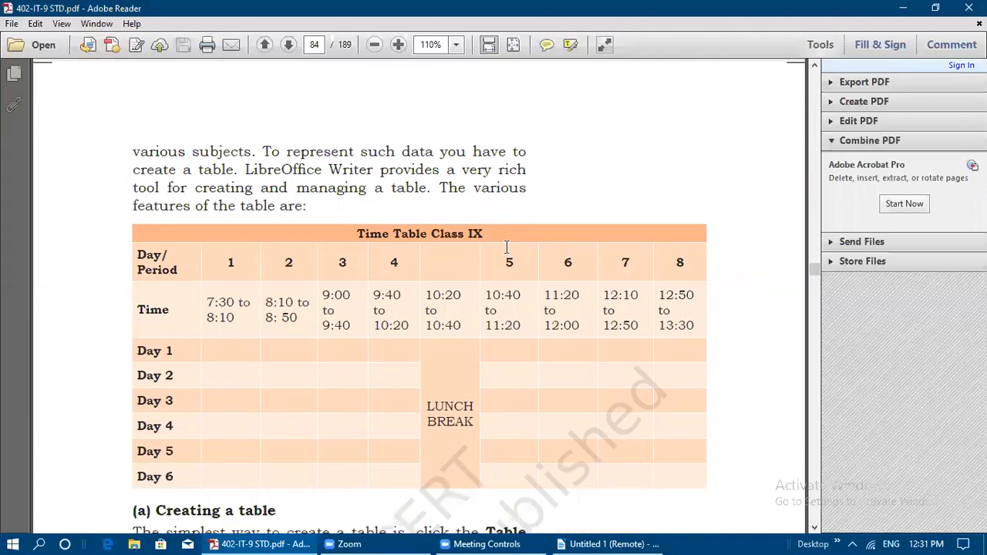
pyautogui.scroll(-2, 507, 247)
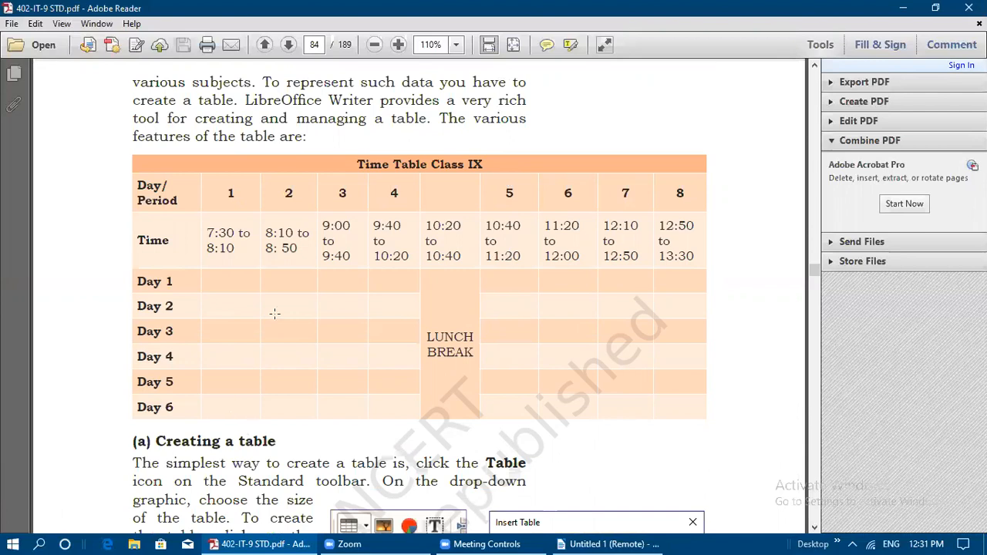
pyautogui.moveTo(137, 162); pyautogui.dragTo(507, 348)
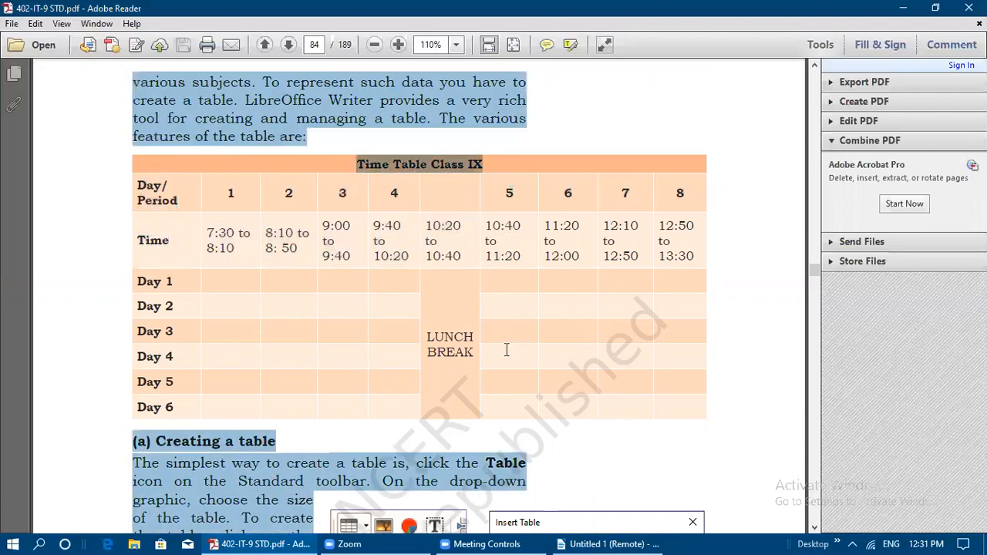
pyautogui.click(432, 279)
pyautogui.click(468, 170)
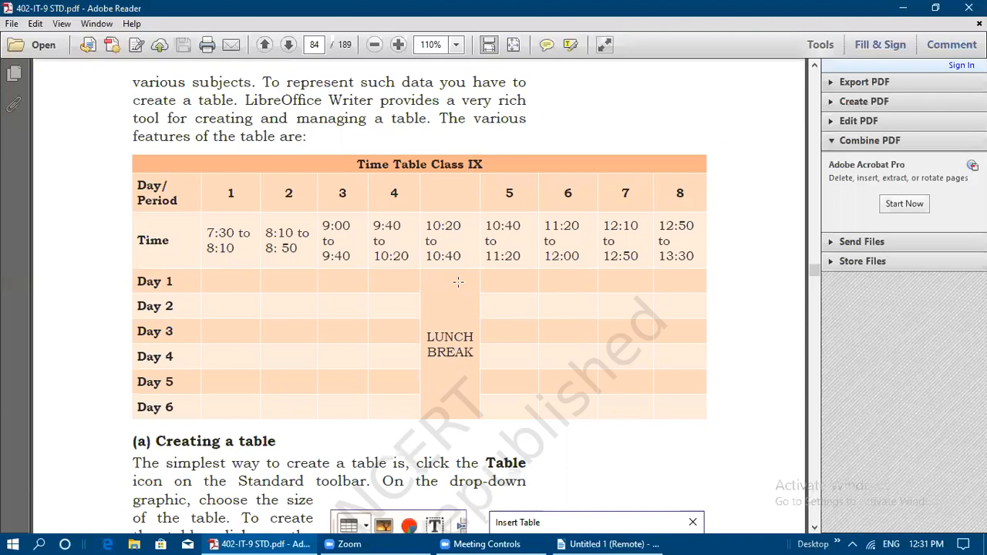
pyautogui.scroll(-4, 342, 356)
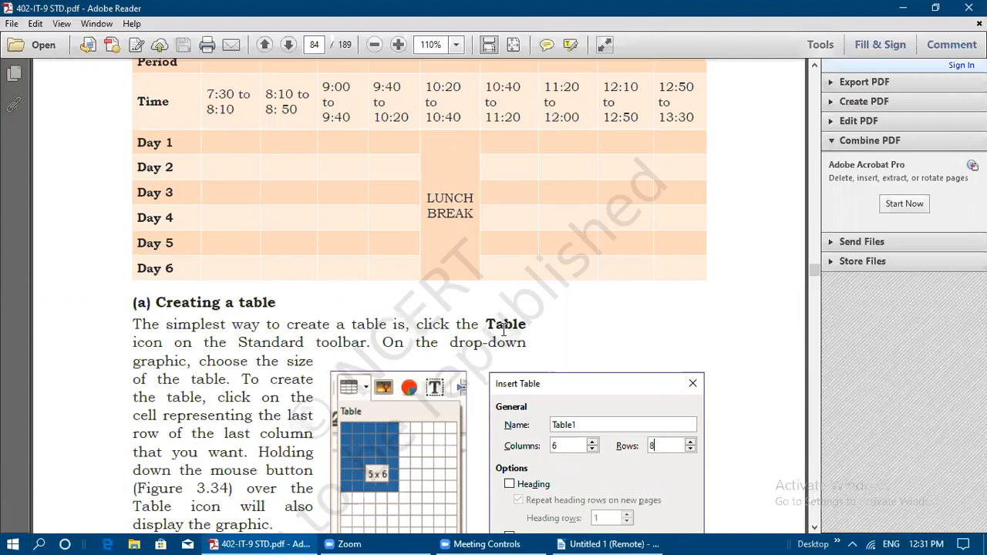
# - Switch to the Untitled 1 document in LibreOffice Writer and insert a table of 4 columns and 5 rows below the paragraph
pyautogui.click(609, 543)
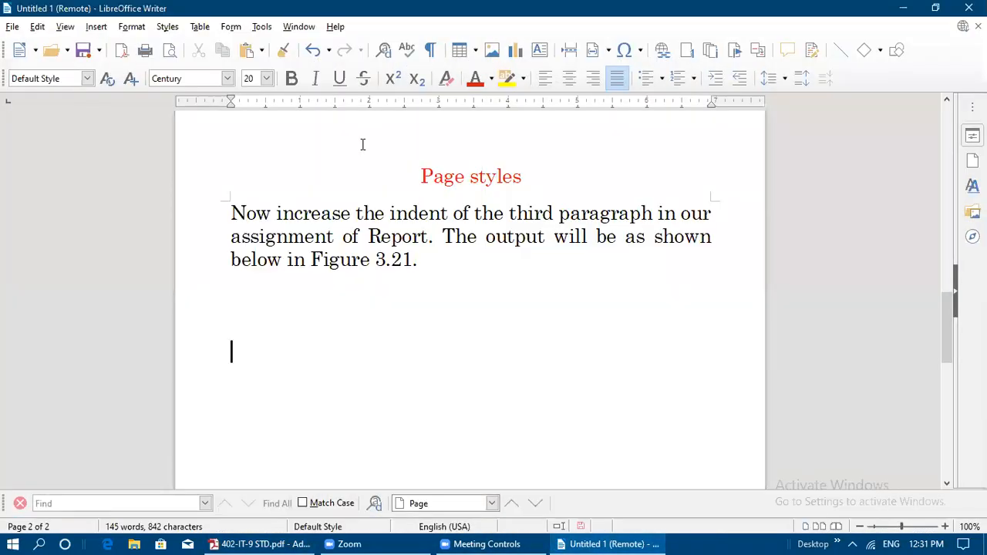
pyautogui.click(476, 52)
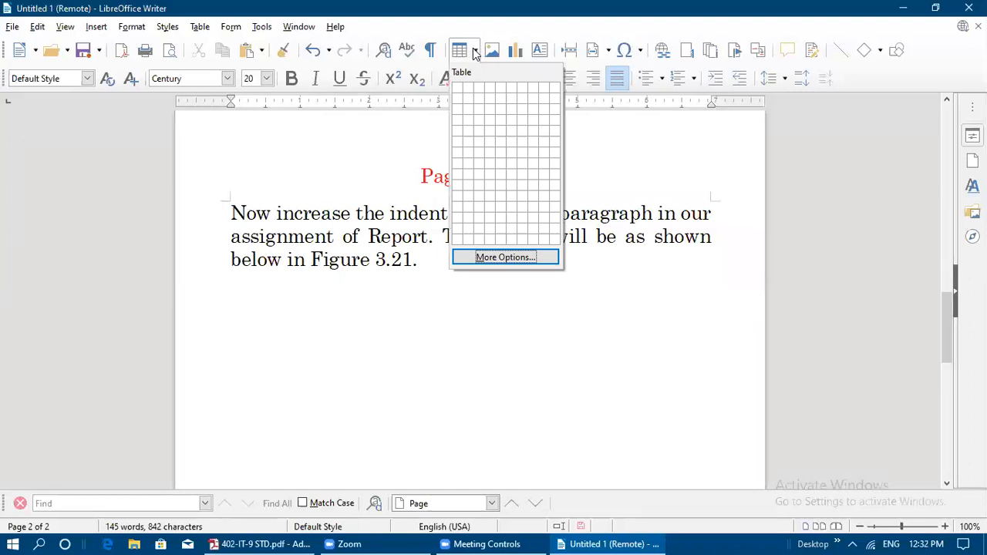
pyautogui.click(484, 131)
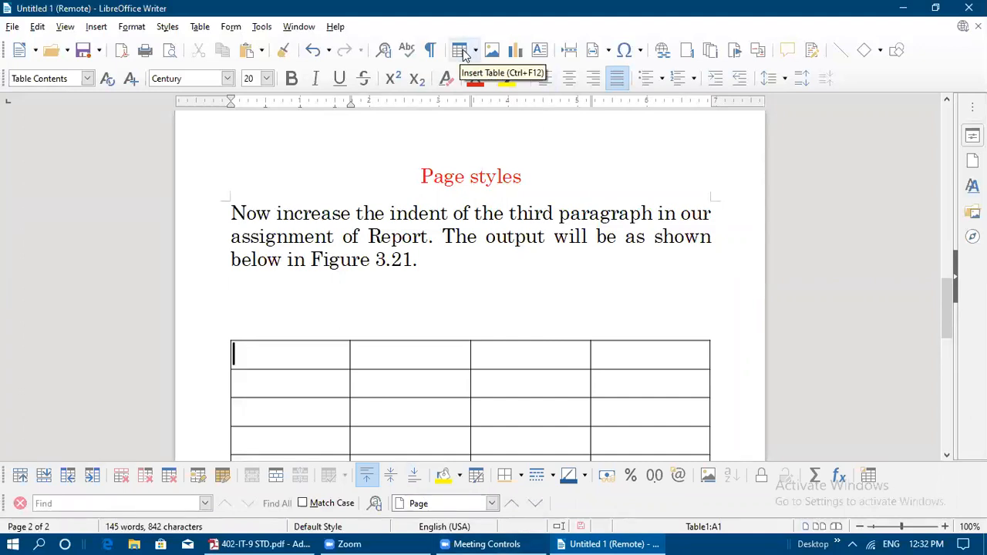
# - Try to insert a table of 2 columns and 2 rows in the Box List Green style inside the existing table's first cell
pyautogui.click(96, 26)
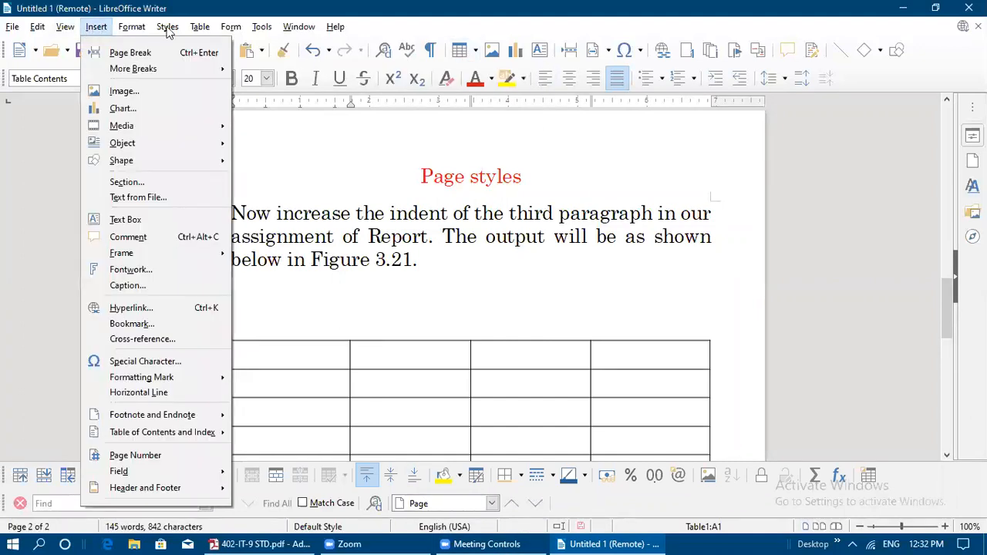
pyautogui.moveTo(205, 30)
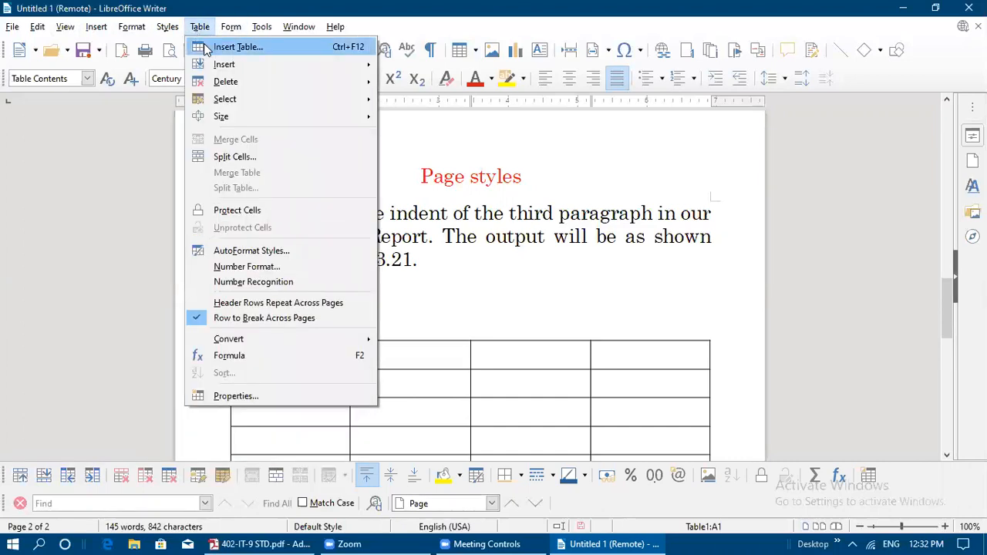
pyautogui.click(232, 47)
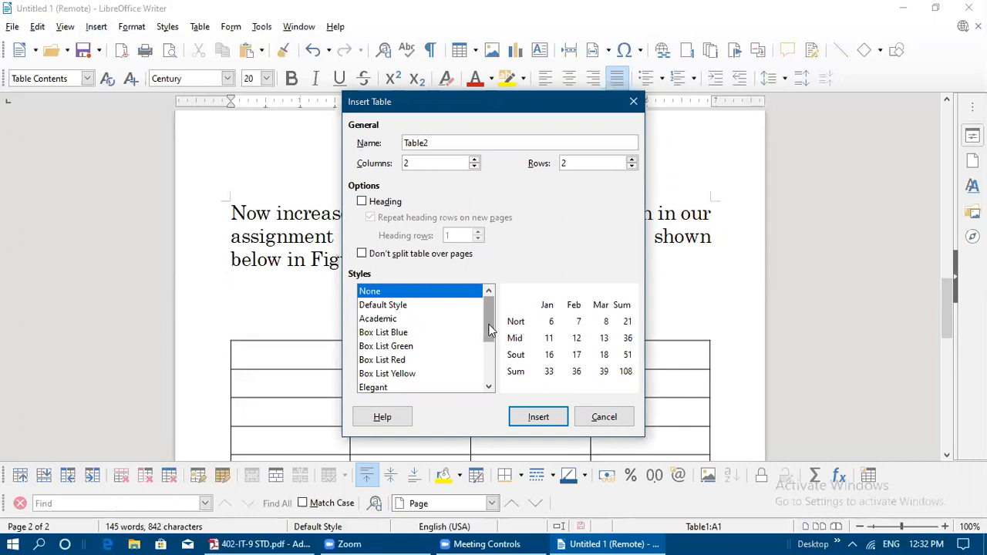
pyautogui.scroll(-1, 486, 337)
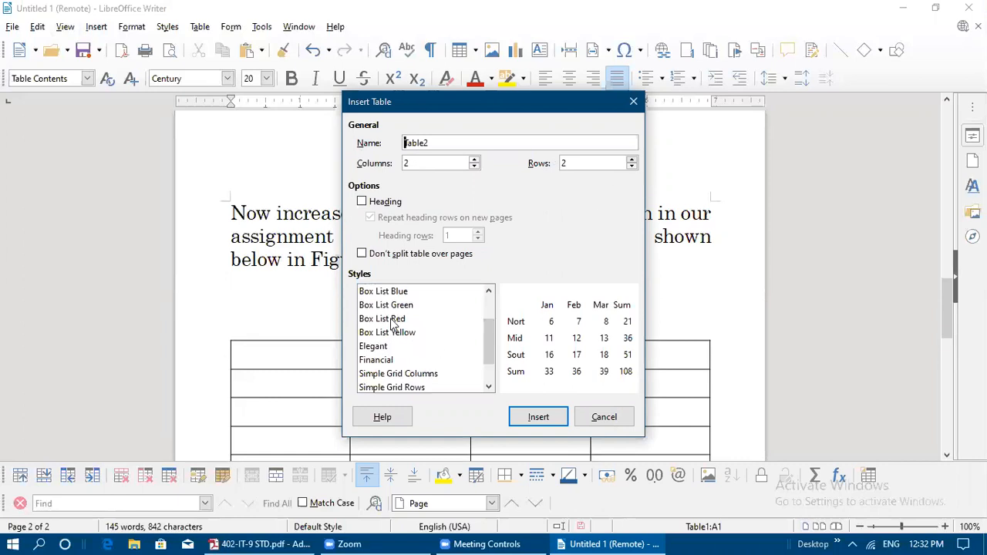
pyautogui.click(392, 319)
pyautogui.click(402, 304)
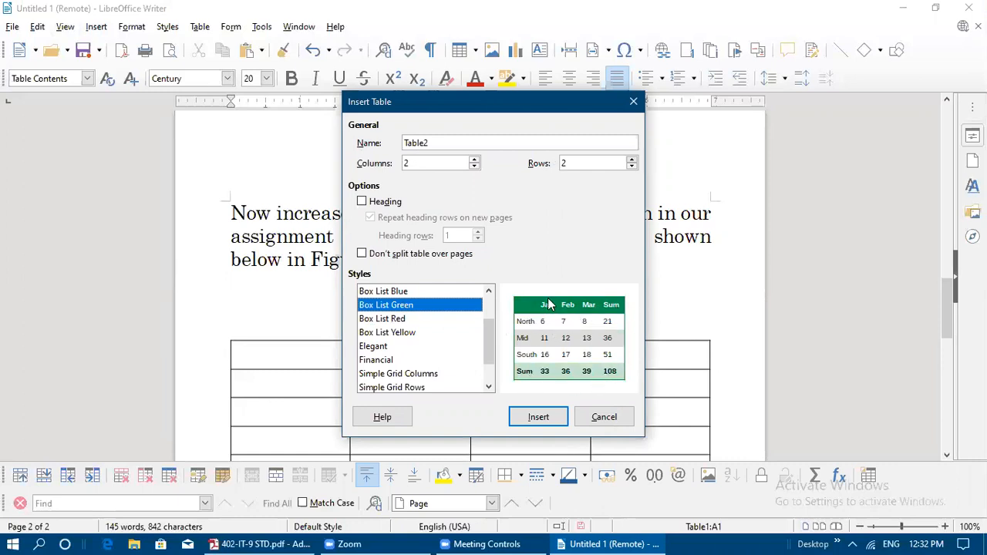
pyautogui.click(540, 419)
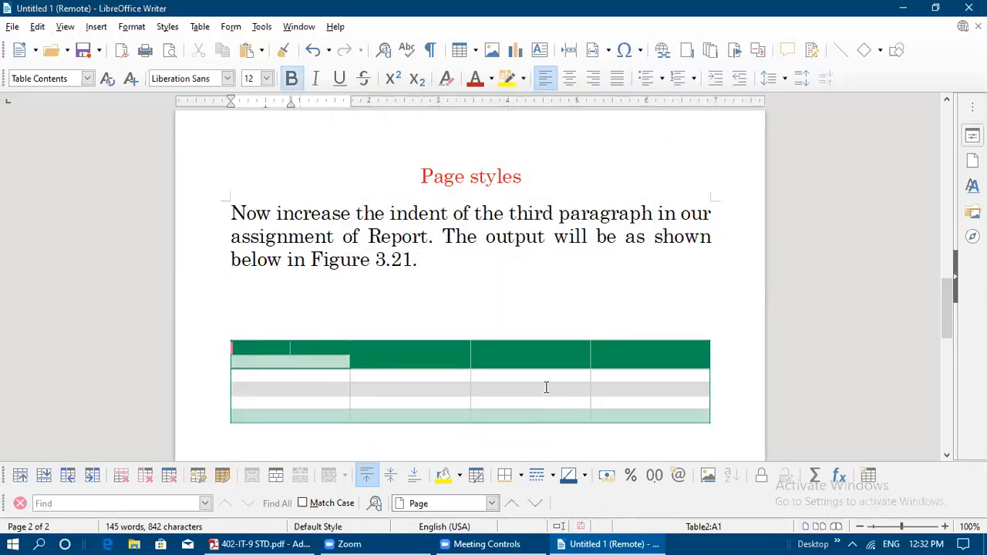
# - Undo the insertion of the green-styled table, including its formatting of the existing table
pyautogui.scroll(-3, 544, 381)
pyautogui.hotkey('ctrl', 'z')
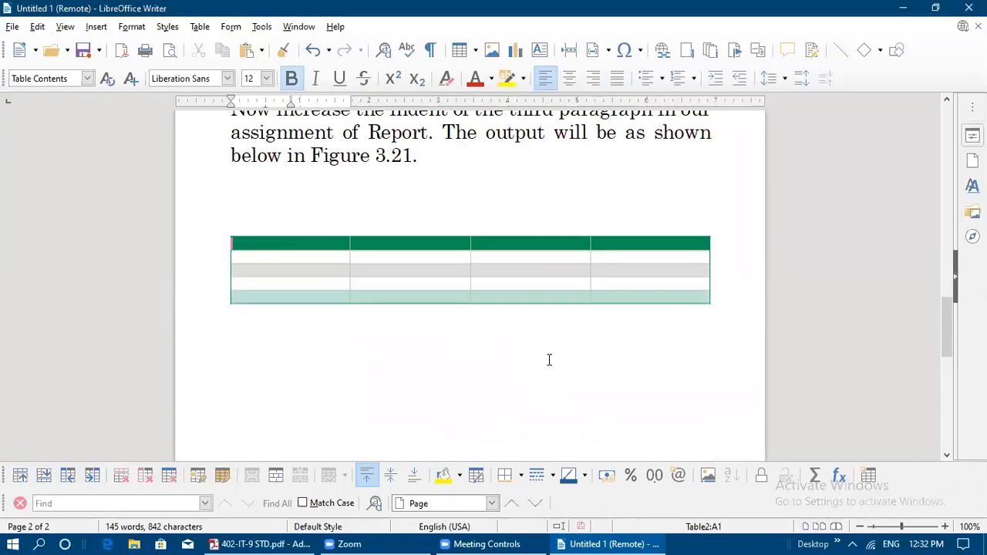
pyautogui.hotkey('ctrl', 'z')
# - Insert a second table of 4 columns and 4 rows in the Box List Red style below the plain table
pyautogui.click(445, 406)
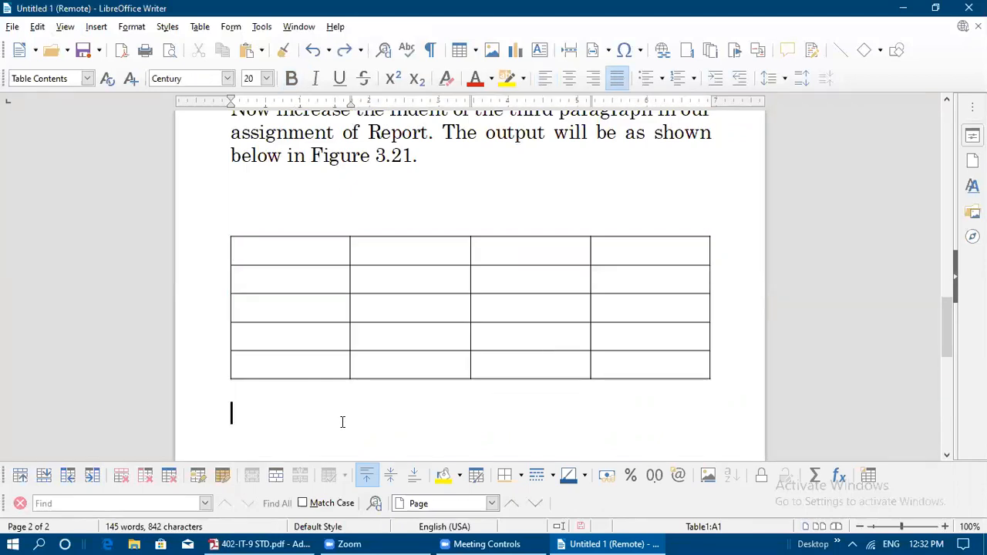
pyautogui.click(199, 27)
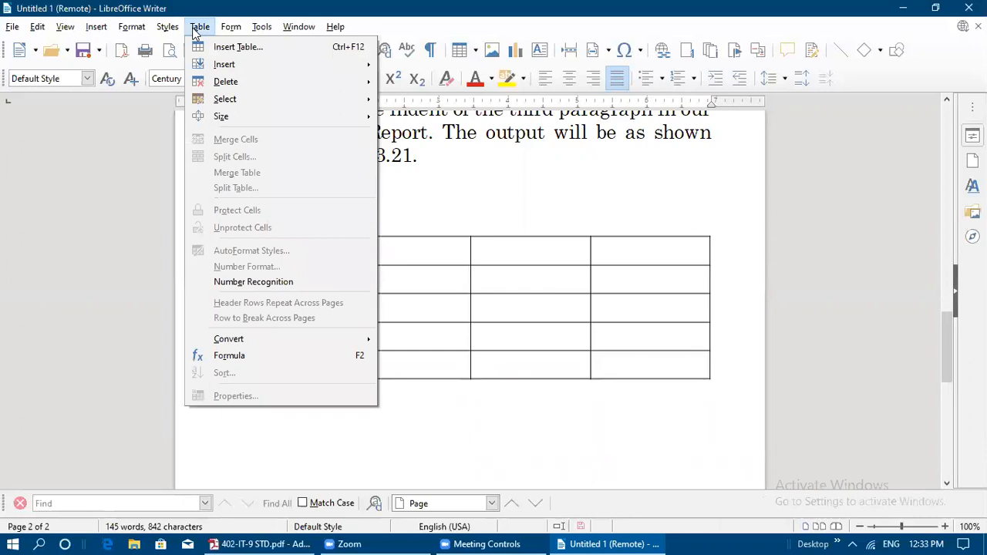
pyautogui.click(246, 48)
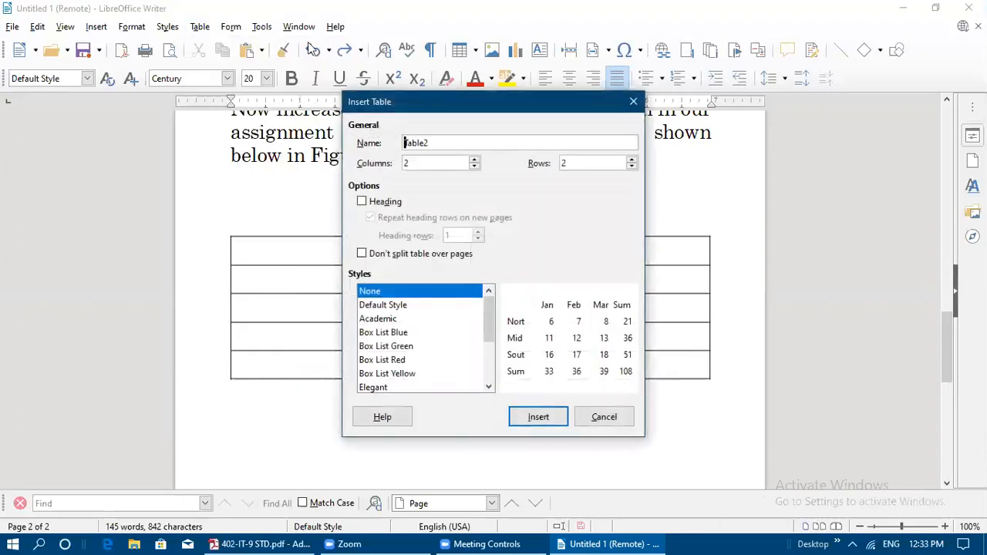
pyautogui.doubleClick(472, 160)
pyautogui.doubleClick(633, 163)
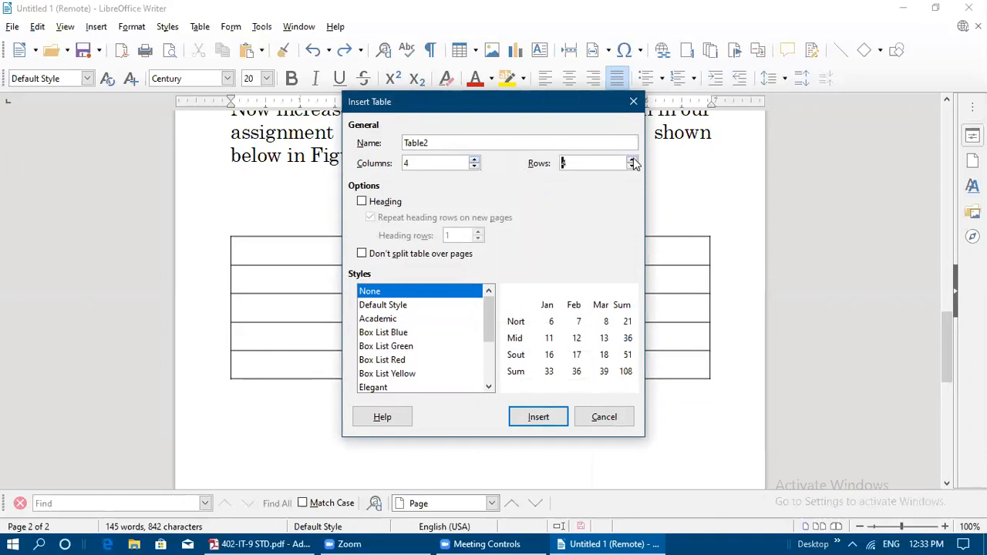
pyautogui.click(399, 360)
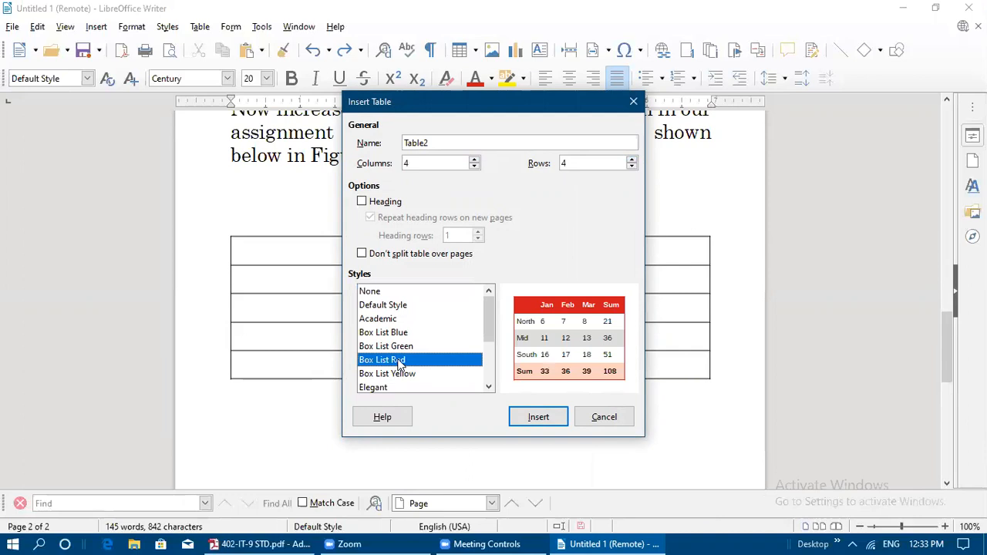
pyautogui.click(403, 346)
pyautogui.click(395, 374)
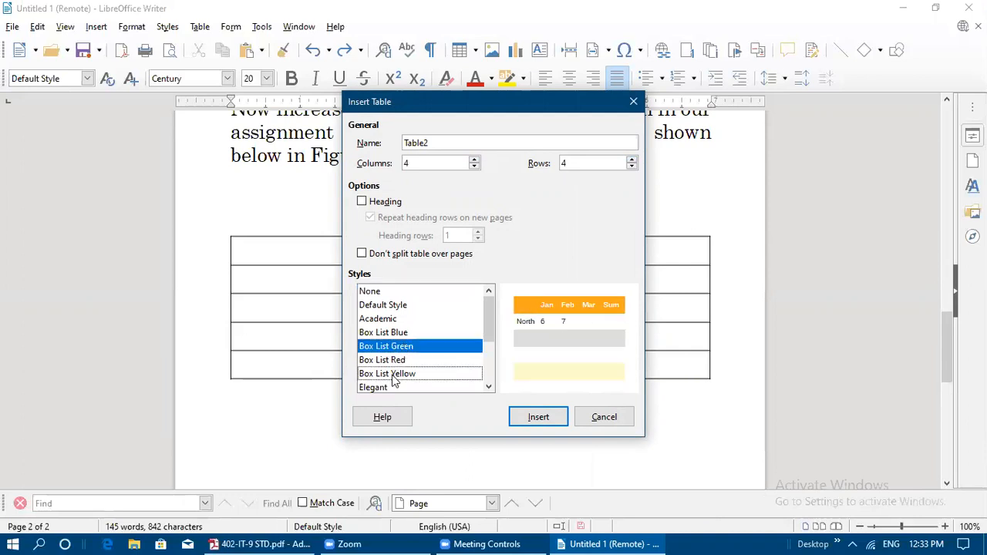
pyautogui.click(399, 360)
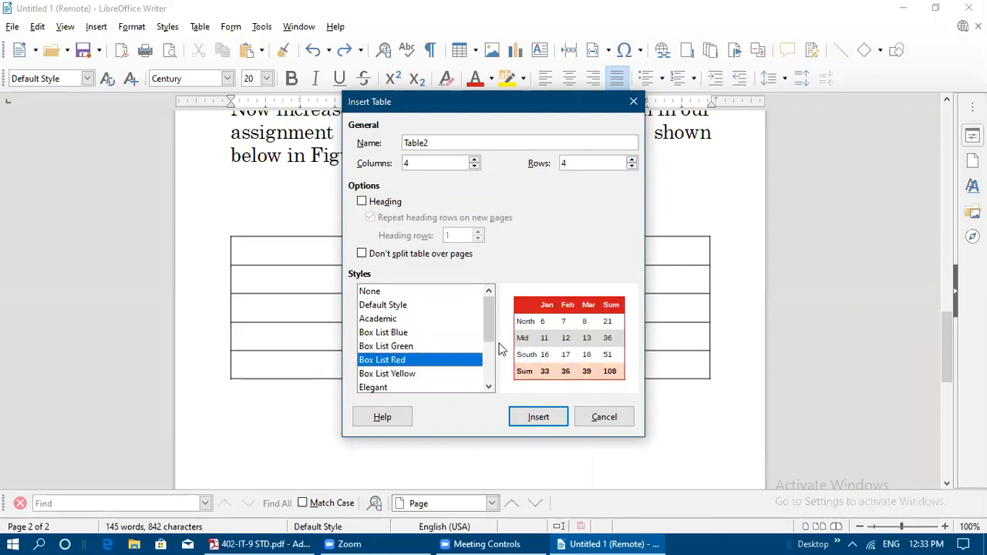
pyautogui.click(535, 411)
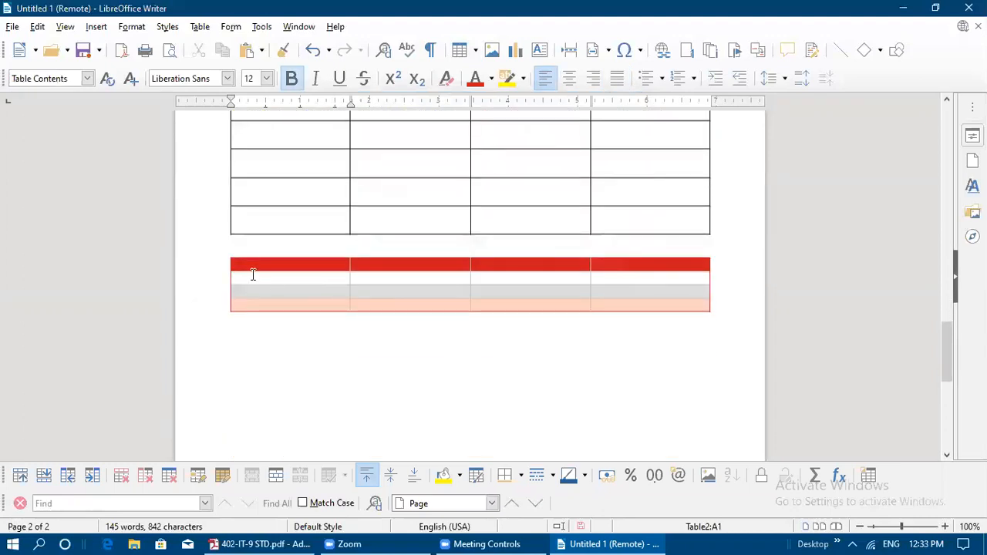
# - Set the border line width of the whole red-styled table to 1.25 pt in its table properties
pyautogui.moveTo(249, 266); pyautogui.dragTo(668, 301)
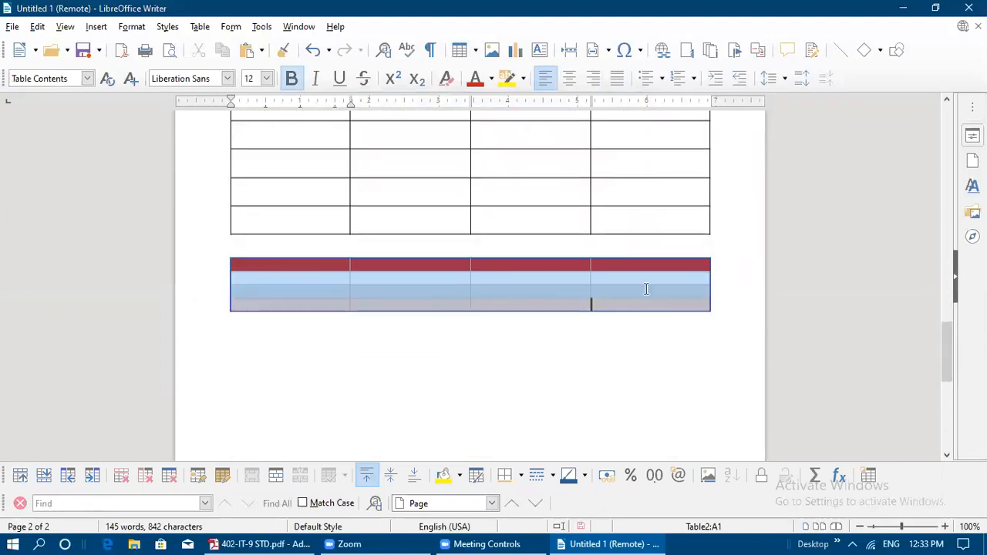
pyautogui.rightClick(522, 273)
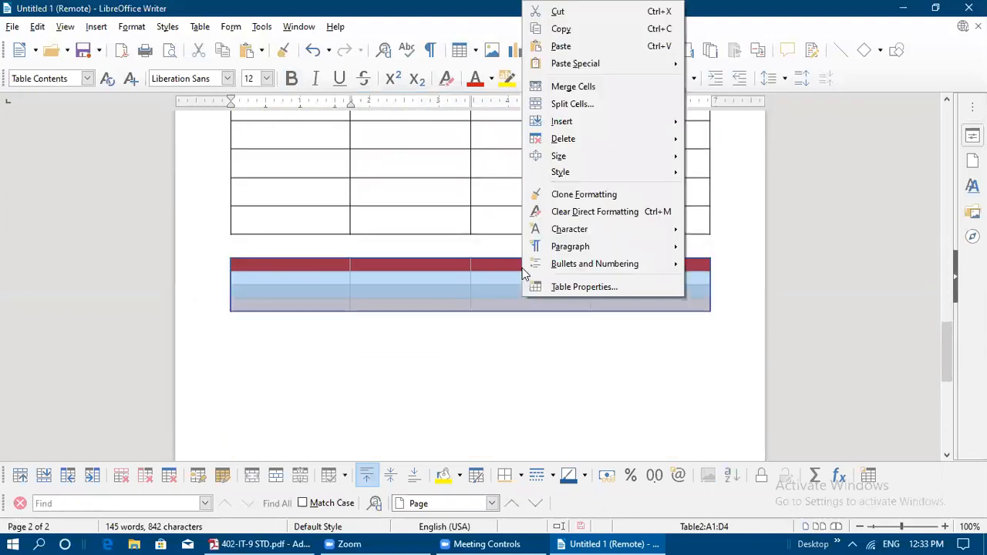
pyautogui.click(569, 294)
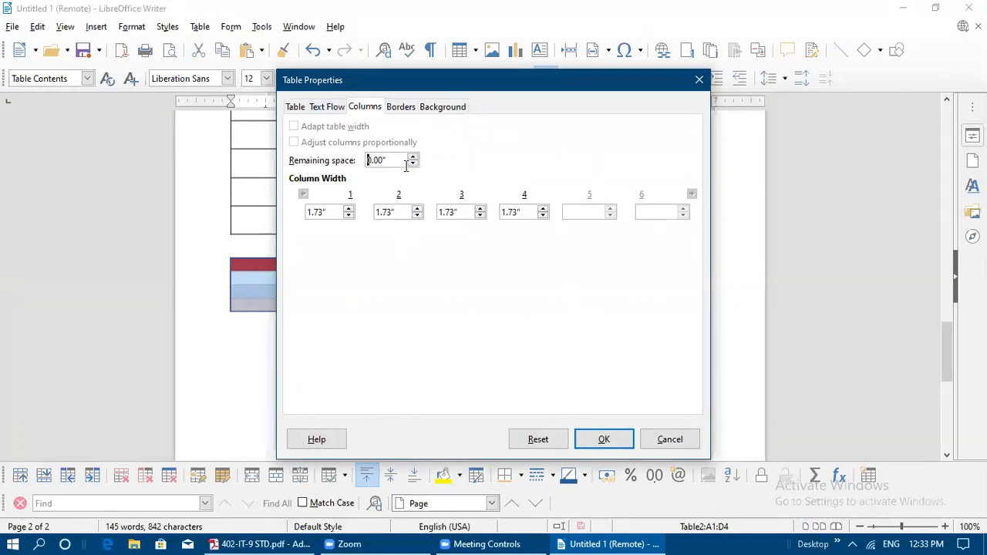
pyautogui.click(332, 108)
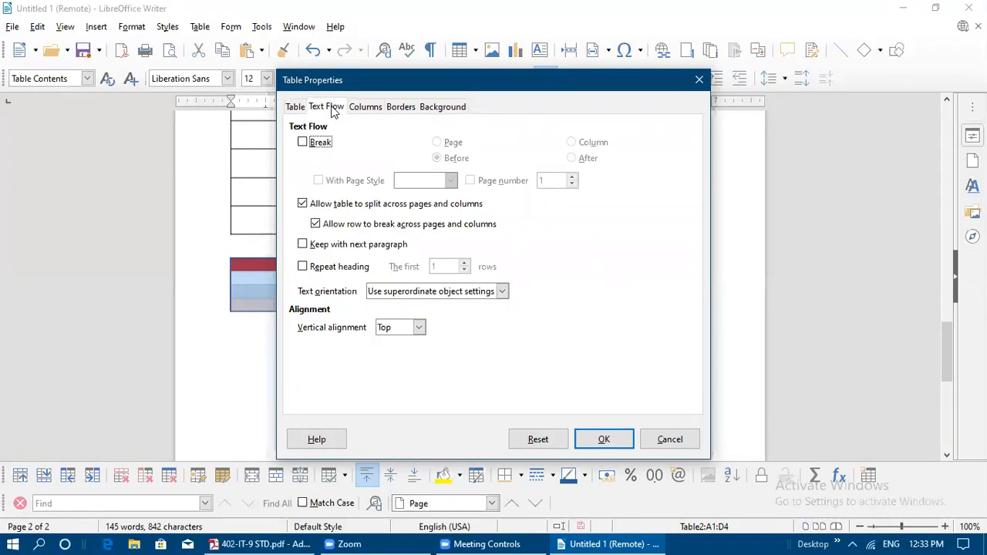
pyautogui.click(411, 112)
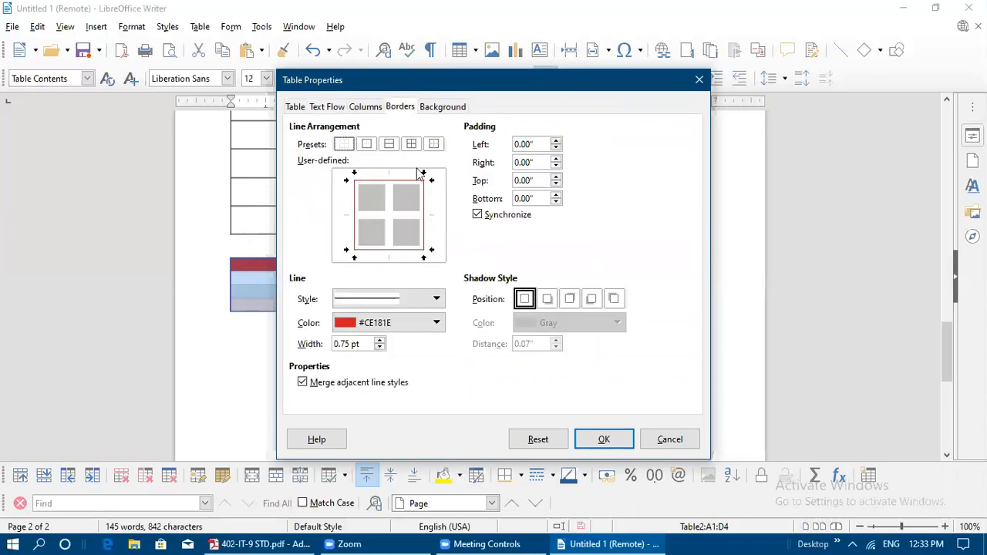
pyautogui.click(381, 341)
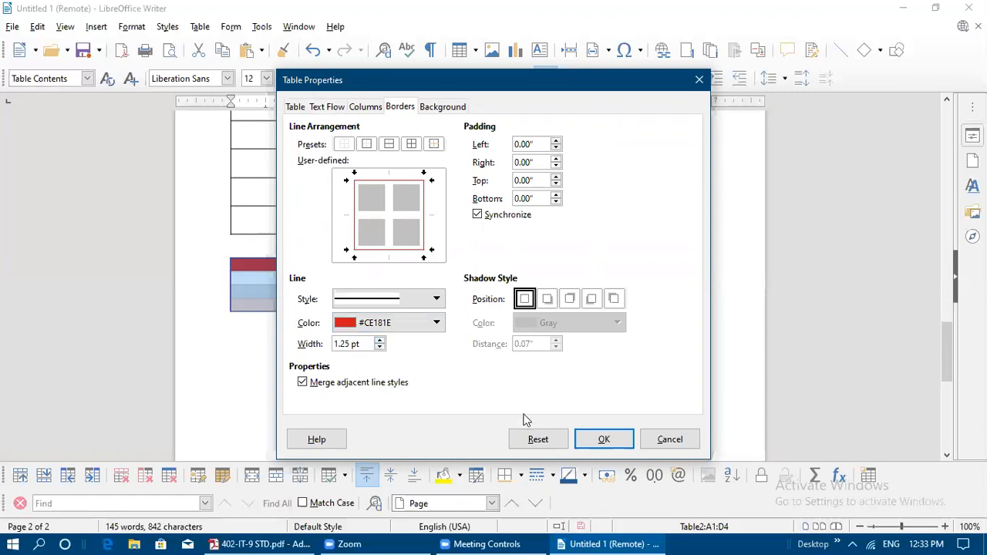
pyautogui.click(602, 439)
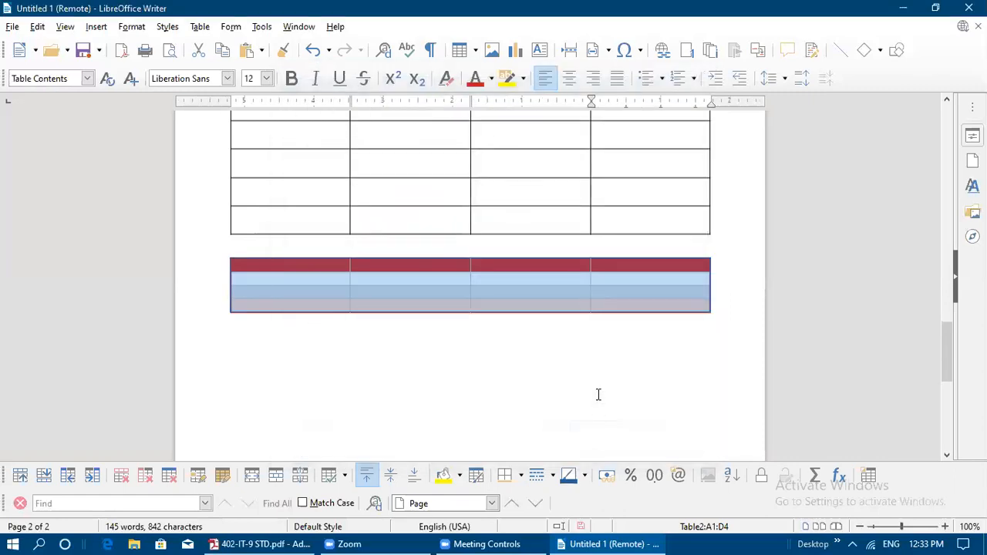
pyautogui.click(591, 391)
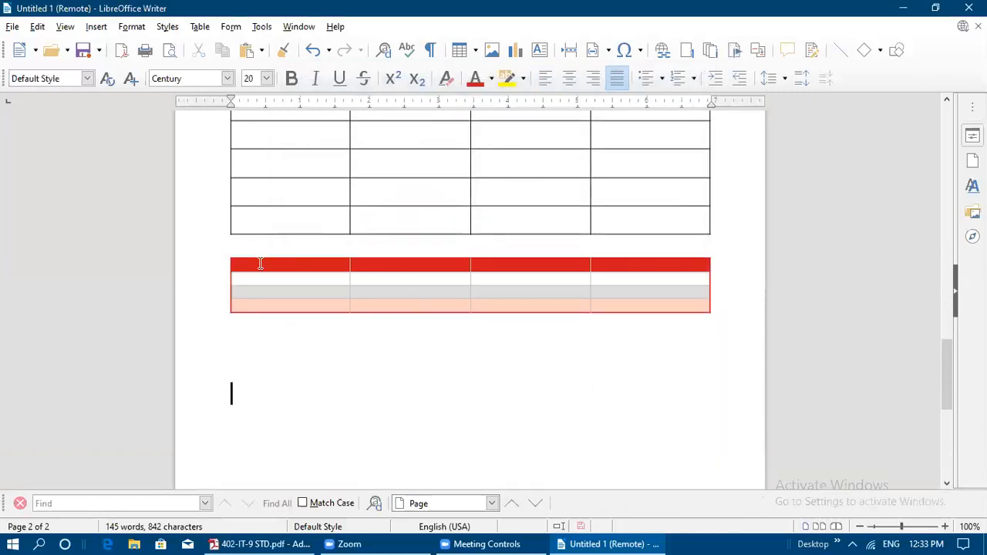
# - Examine the Text Flow, Table, Columns, Borders and Background settings in the plain table's properties without changing anything
pyautogui.scroll(3, 444, 262)
pyautogui.click(319, 241)
pyautogui.moveTo(320, 241); pyautogui.dragTo(593, 363)
pyautogui.rightClick(681, 360)
pyautogui.click(712, 350)
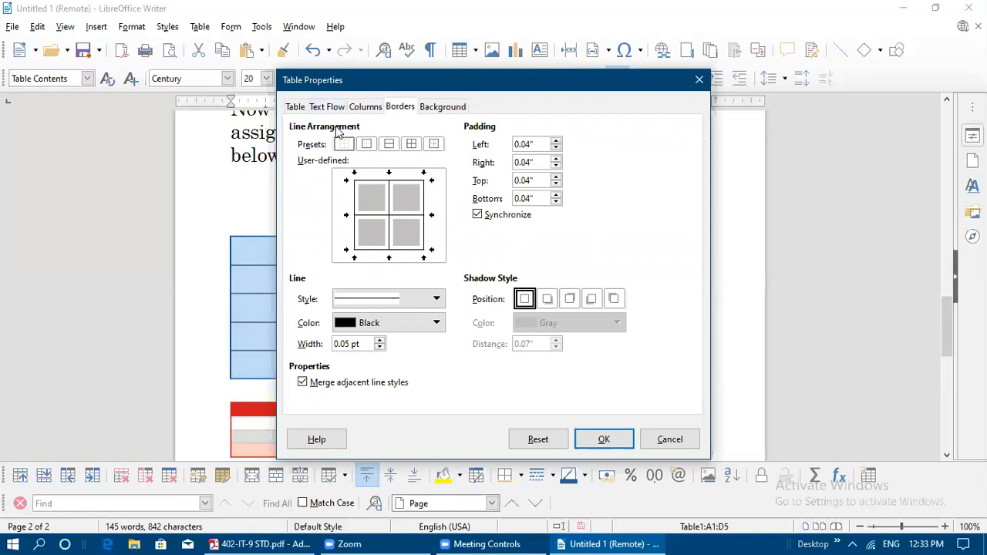
pyautogui.click(321, 107)
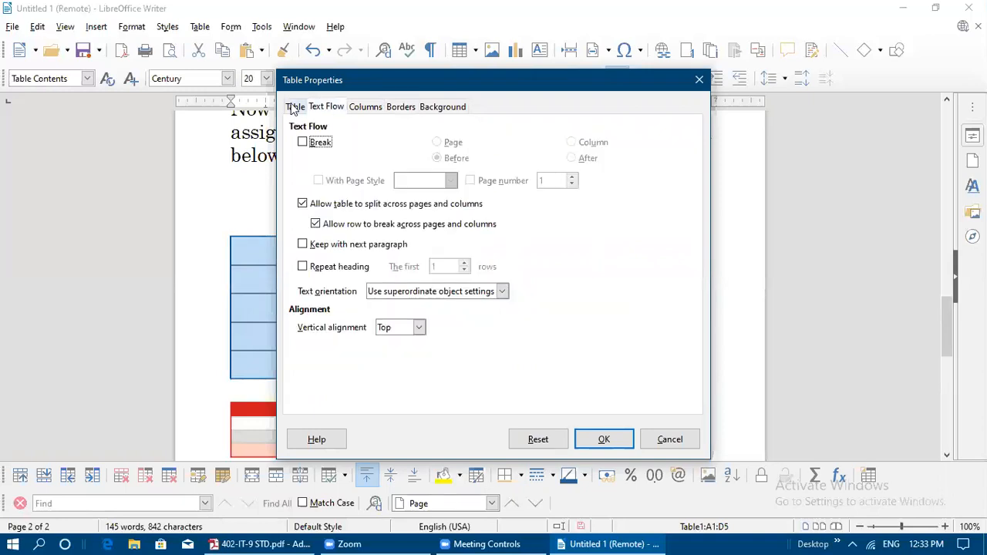
pyautogui.click(291, 112)
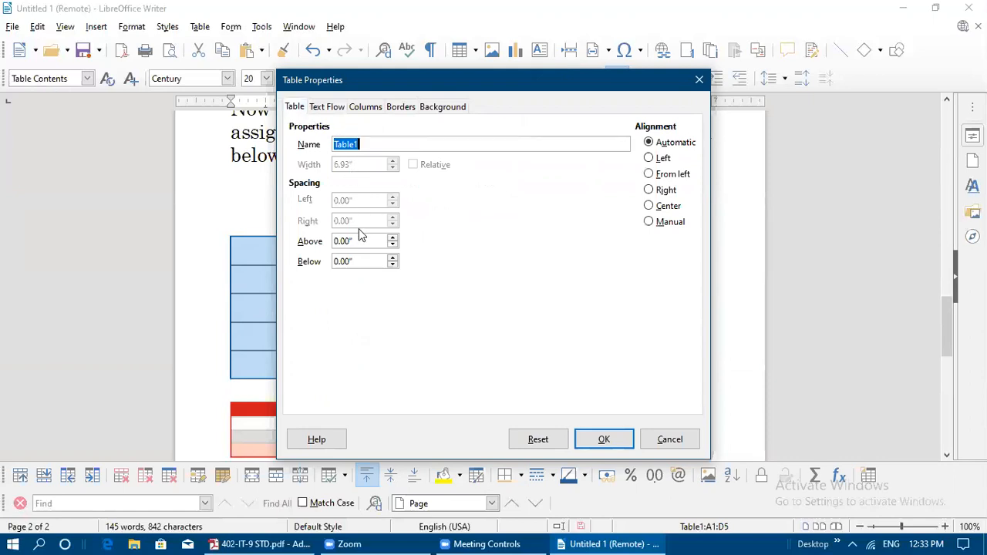
pyautogui.click(377, 107)
pyautogui.click(400, 108)
pyautogui.click(438, 108)
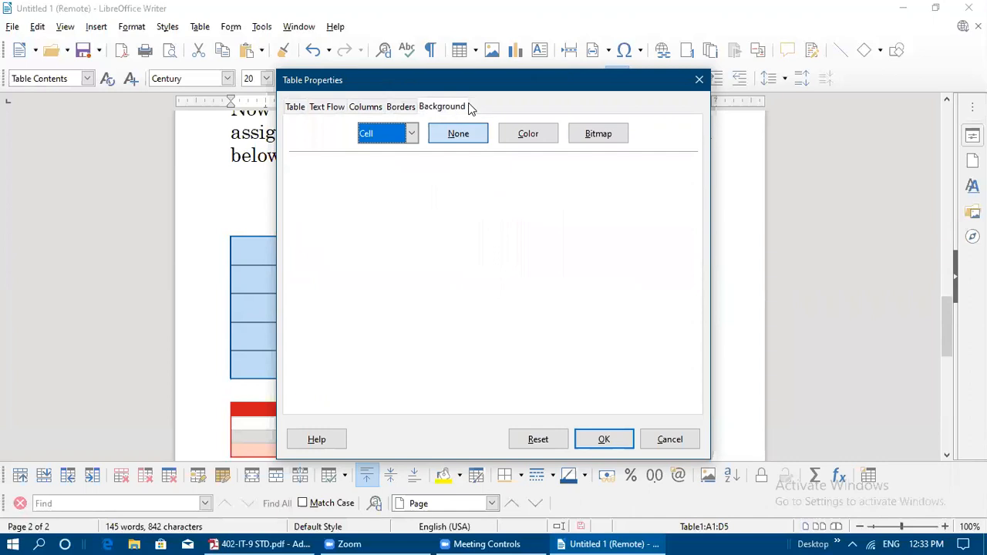
pyautogui.click(699, 81)
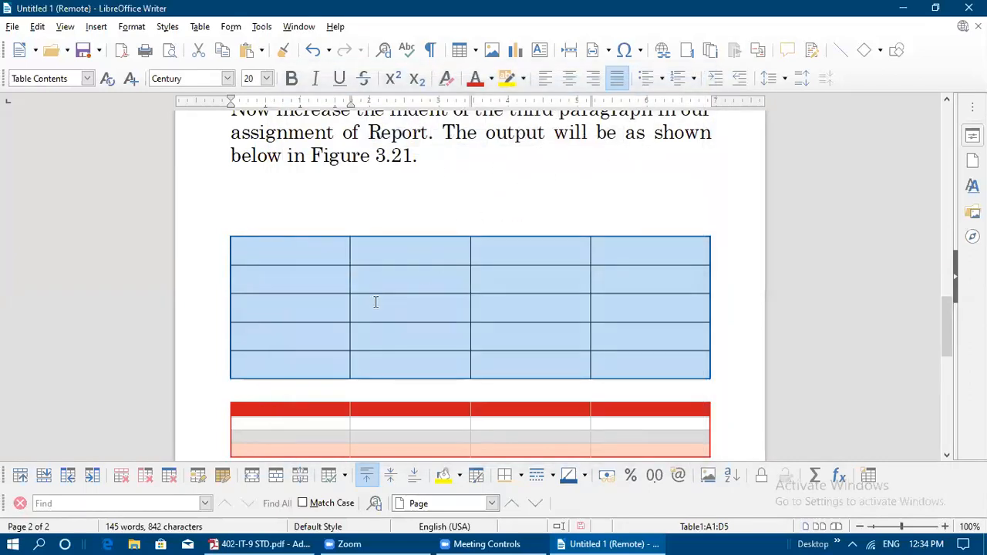
pyautogui.click(397, 325)
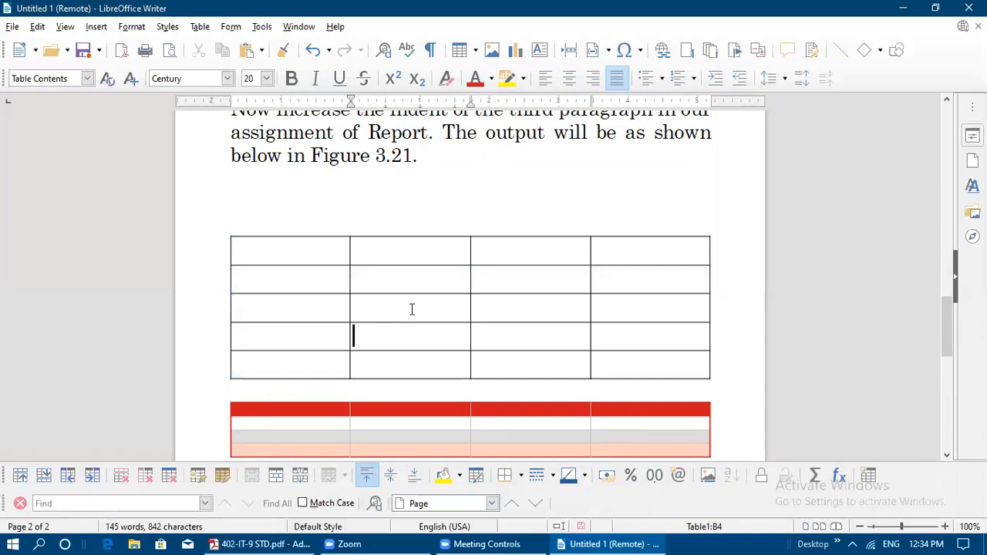
pyautogui.scroll(-1, 412, 309)
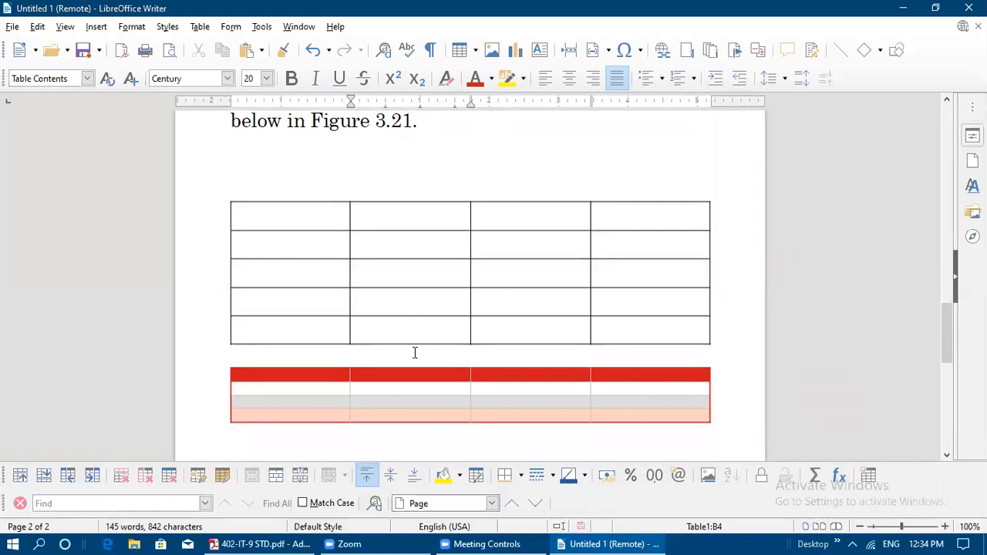
pyautogui.scroll(-2, 414, 352)
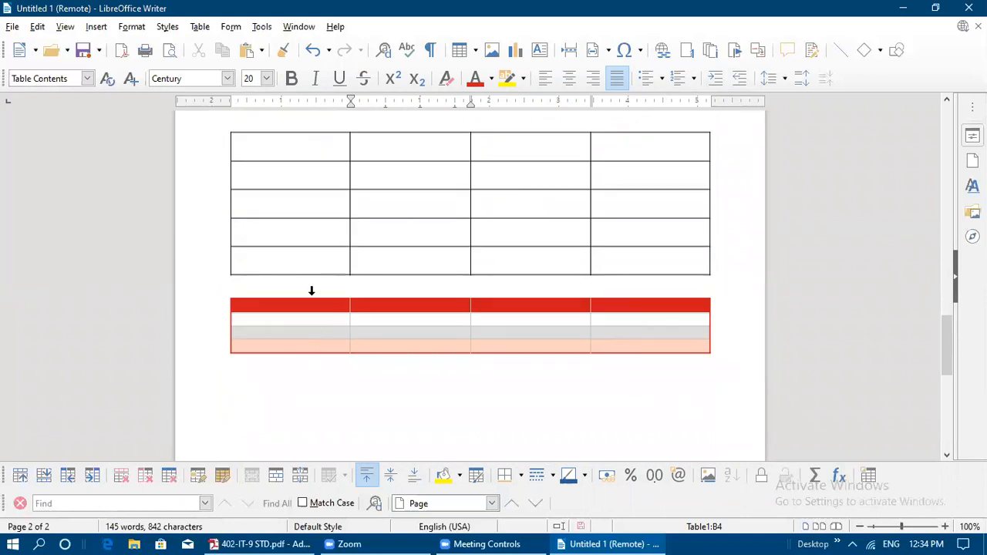
pyautogui.scroll(1, 312, 293)
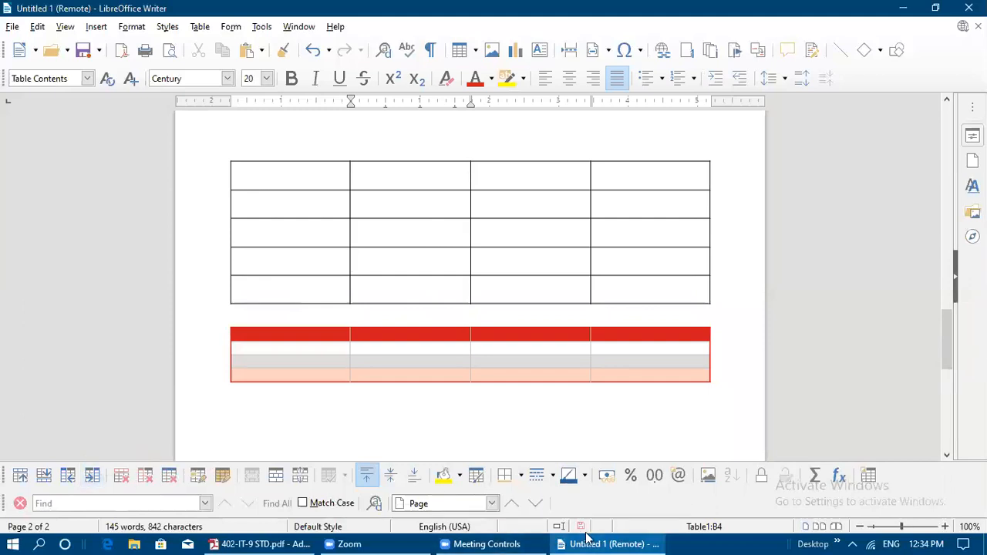
# - Switch to the 402-IT-9 STD.pdf textbook in Adobe Reader and read its sections on creating tables and inserting rows and columns
pyautogui.click(282, 543)
pyautogui.scroll(-3, 257, 353)
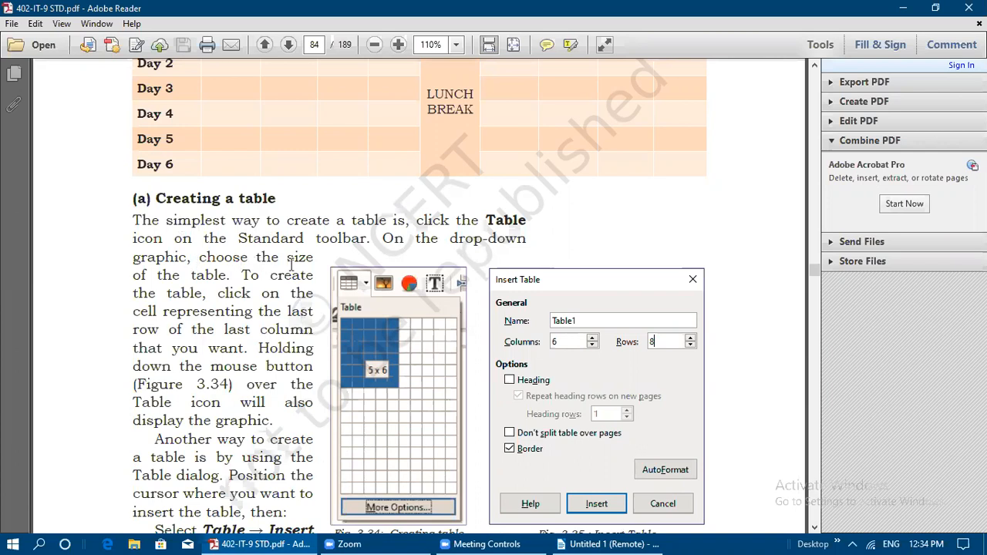
pyautogui.scroll(-3, 259, 298)
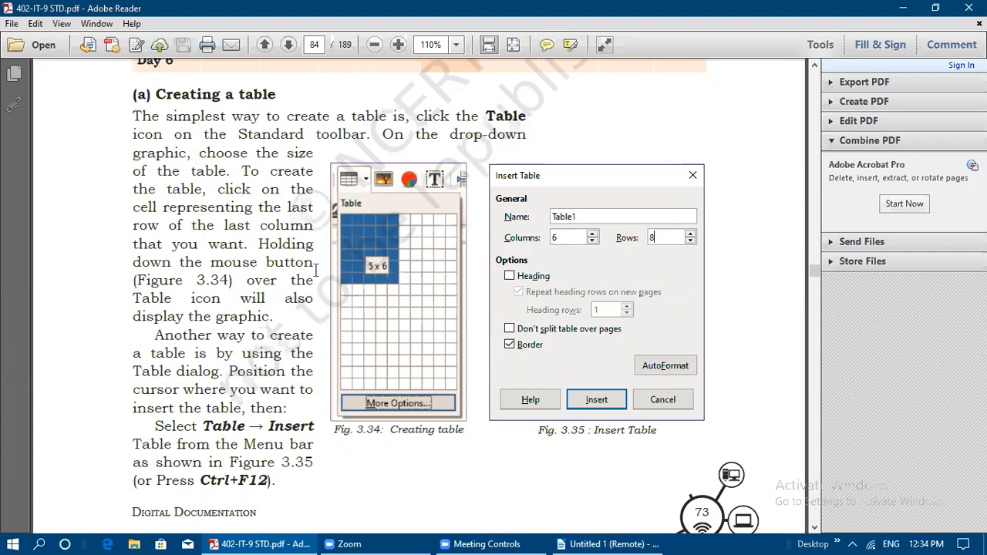
pyautogui.scroll(-2, 313, 271)
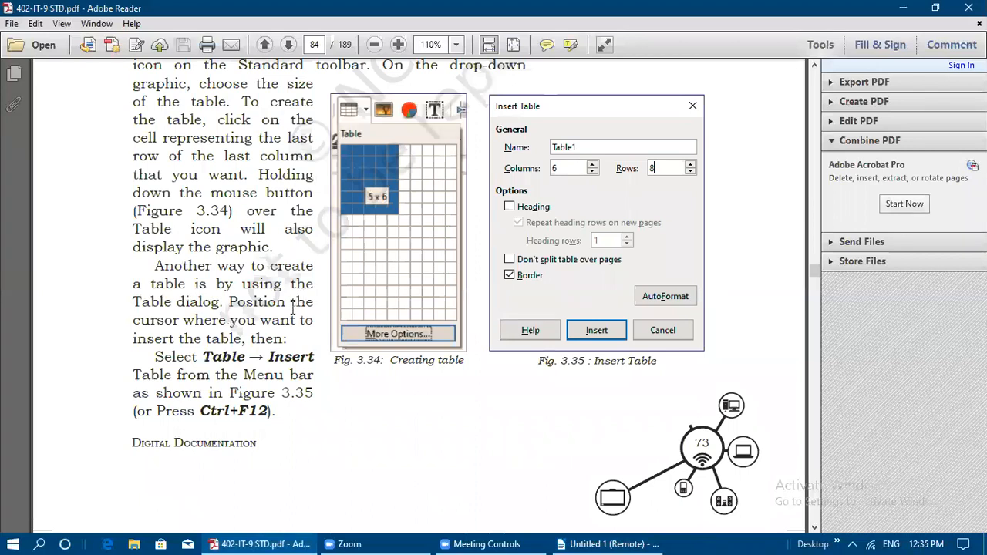
pyautogui.scroll(-2, 270, 366)
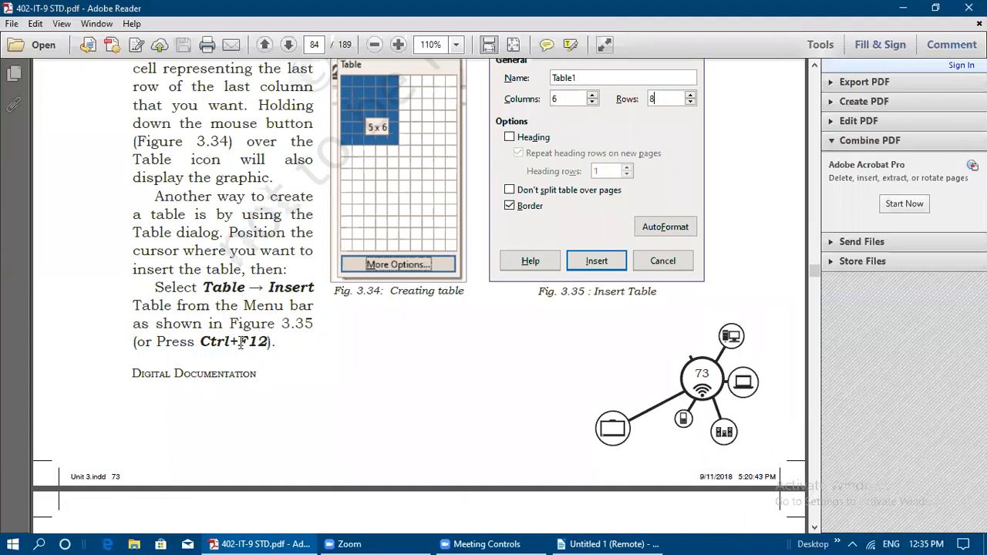
pyautogui.scroll(2, 415, 301)
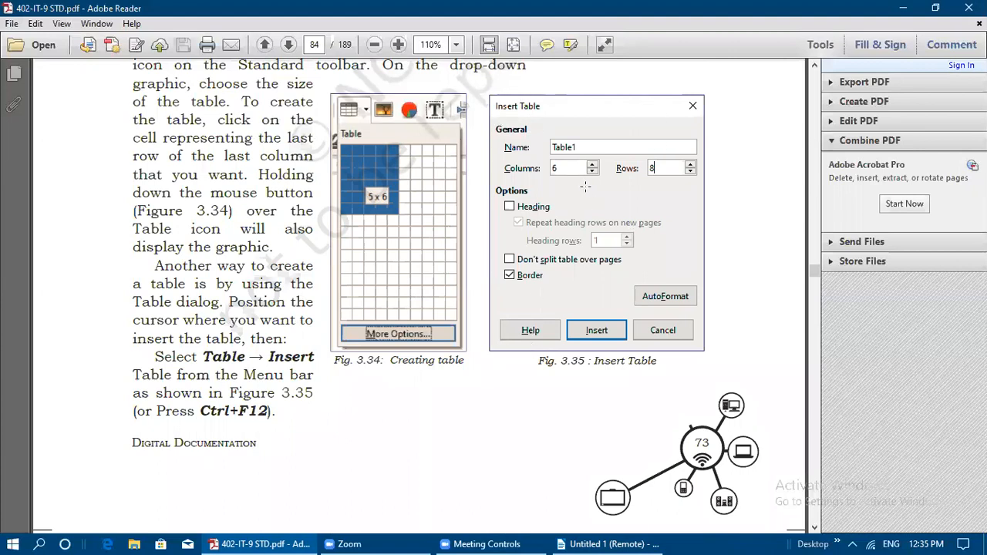
pyautogui.scroll(-12, 588, 266)
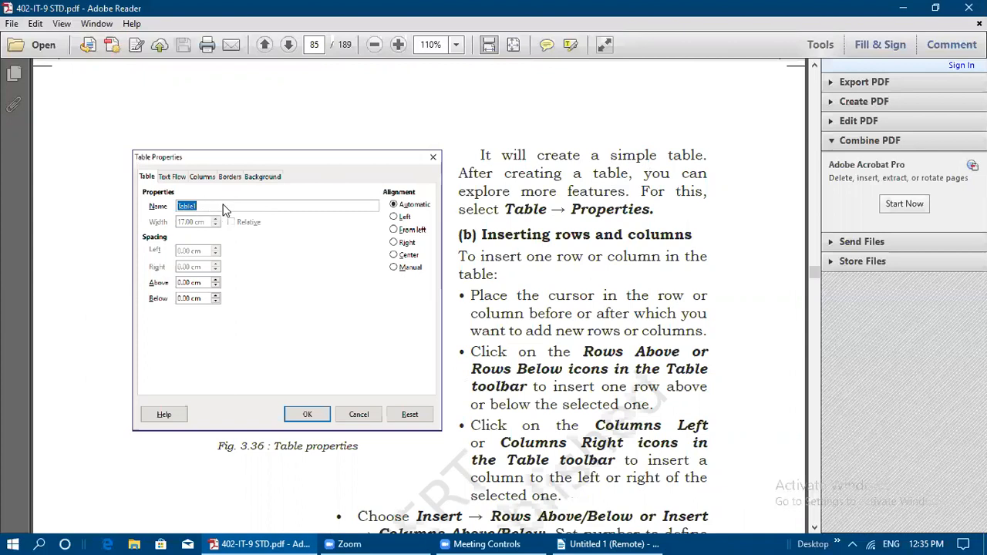
pyautogui.scroll(-1, 536, 255)
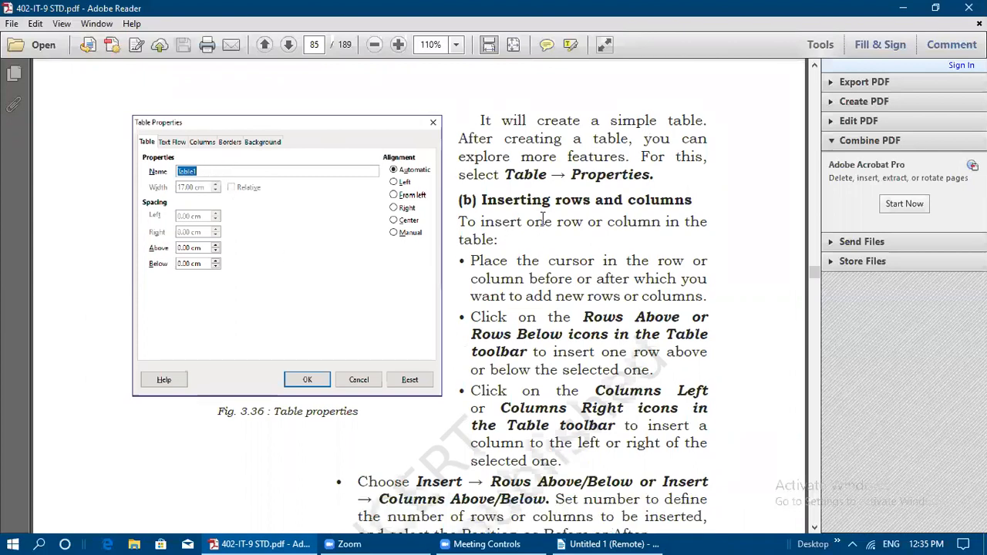
pyautogui.scroll(-3, 619, 225)
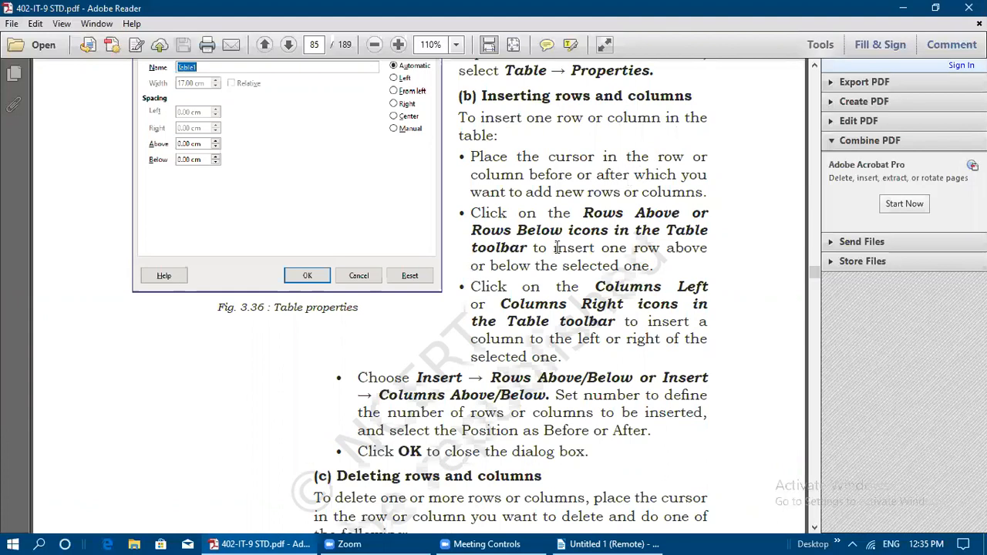
# - Switch back to the LibreOffice Writer document and insert one row above and one row below the plain table's first row
pyautogui.click(609, 543)
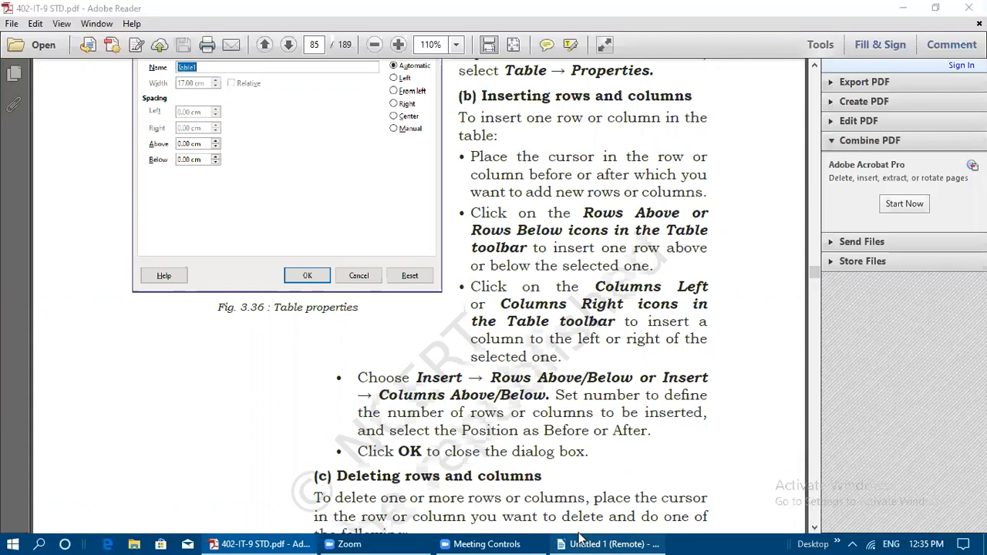
pyautogui.click(315, 187)
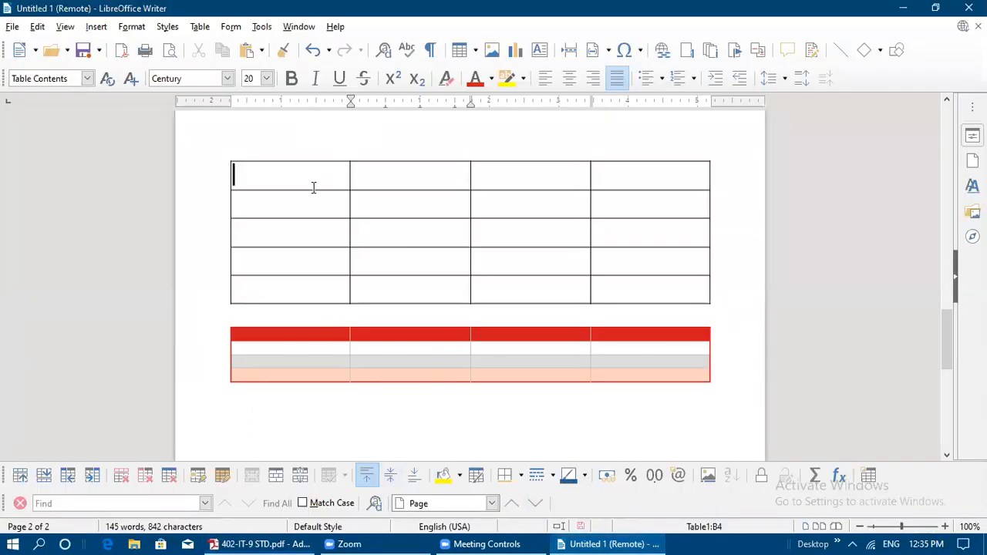
pyautogui.click(311, 144)
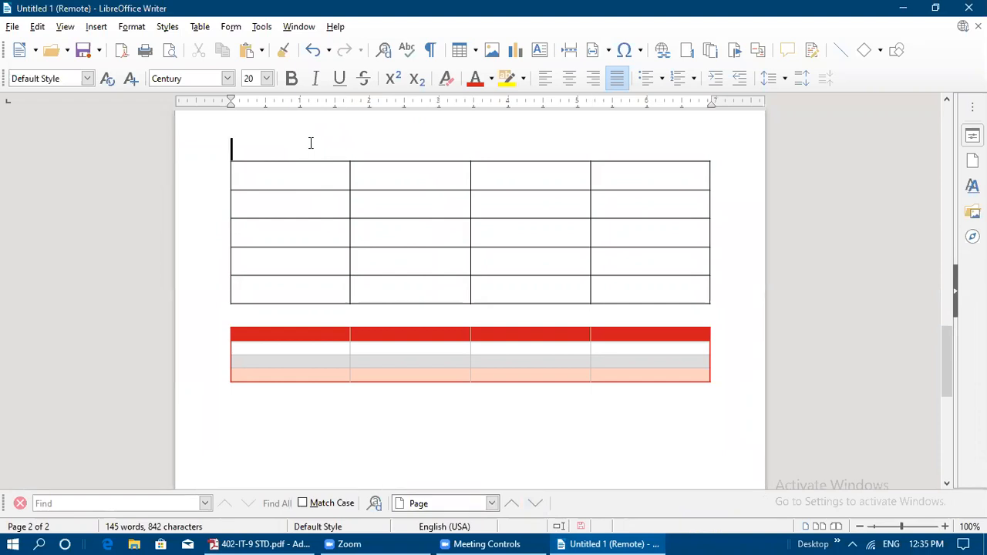
pyautogui.click(356, 468)
pyautogui.click(263, 169)
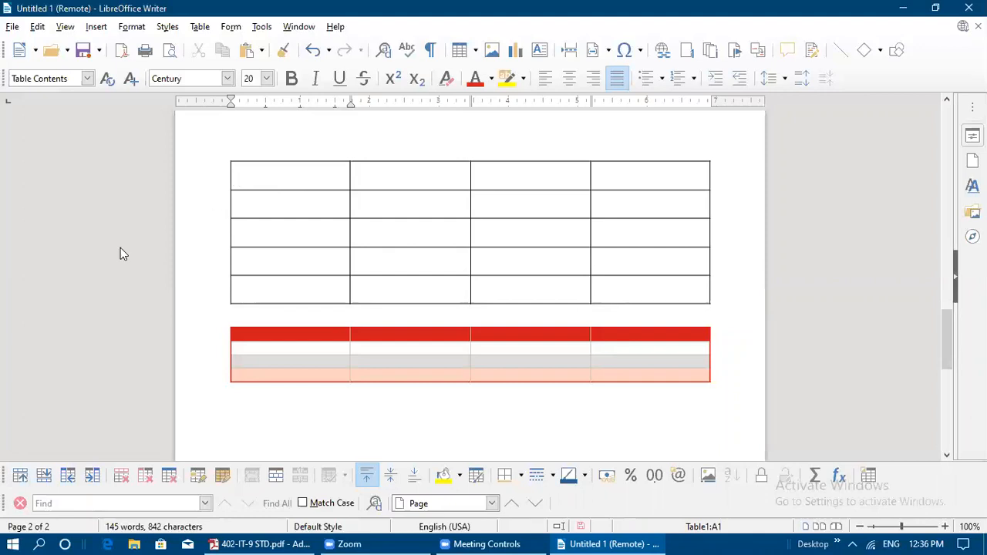
pyautogui.click(22, 478)
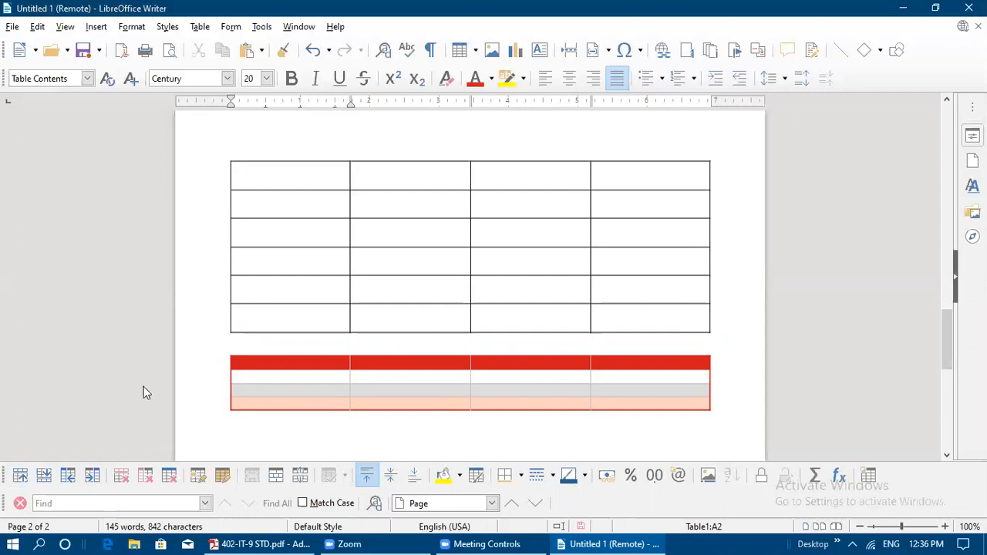
pyautogui.click(45, 477)
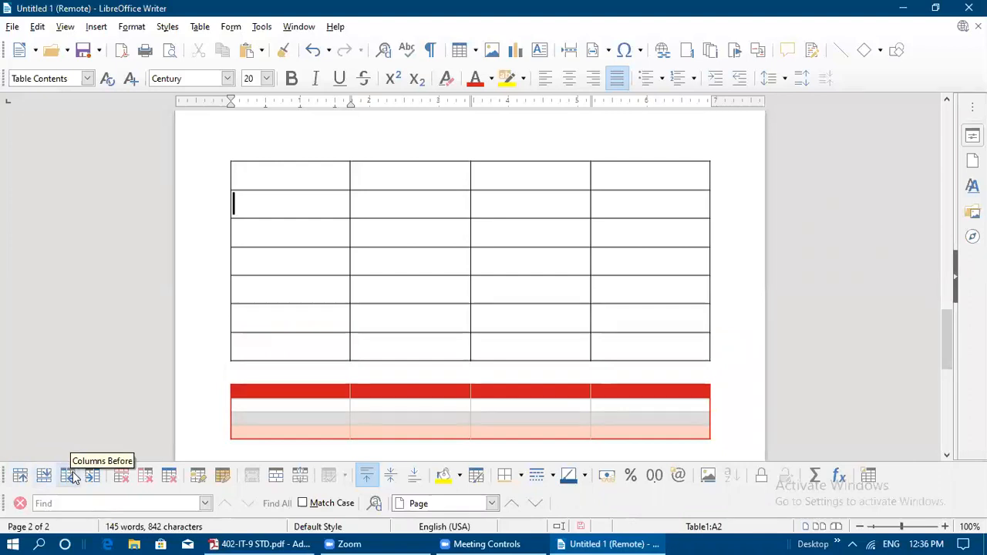
# - Insert a column before and a column after the plain table's first column, and delete the table's second row
pyautogui.click(75, 476)
pyautogui.click(99, 475)
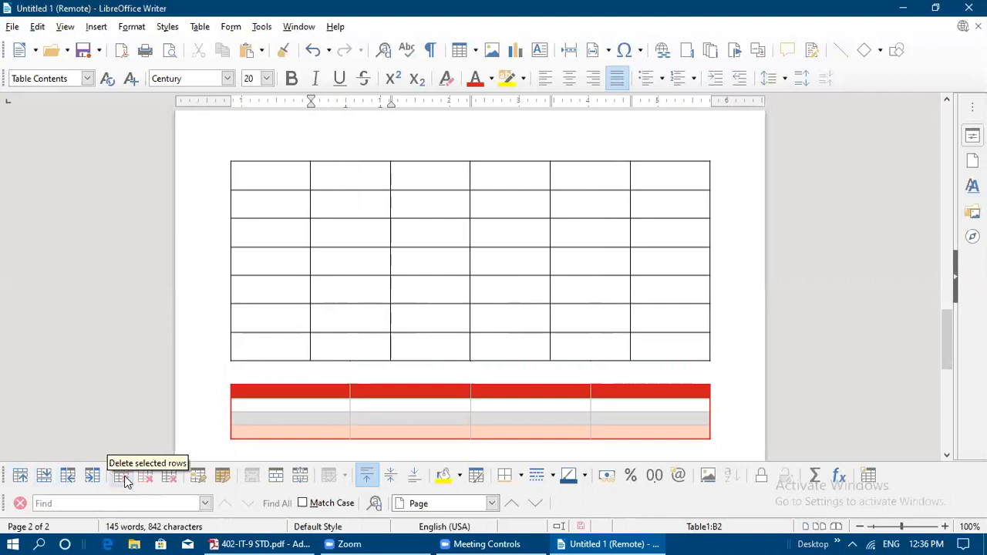
pyautogui.click(125, 478)
# - Try deleting the plain table's second column and the whole plain table, undoing each deletion
pyautogui.click(147, 475)
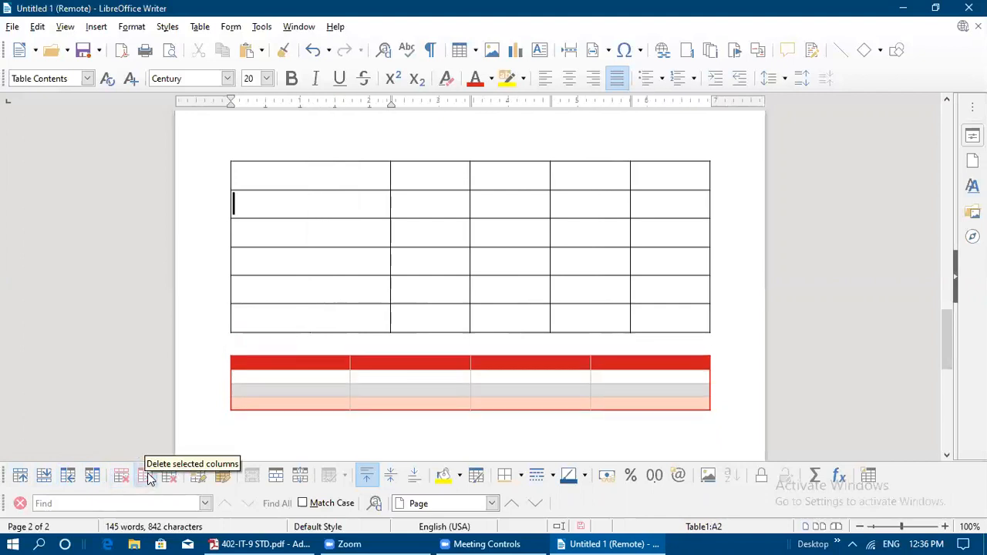
pyautogui.hotkey('ctrl', 'z')
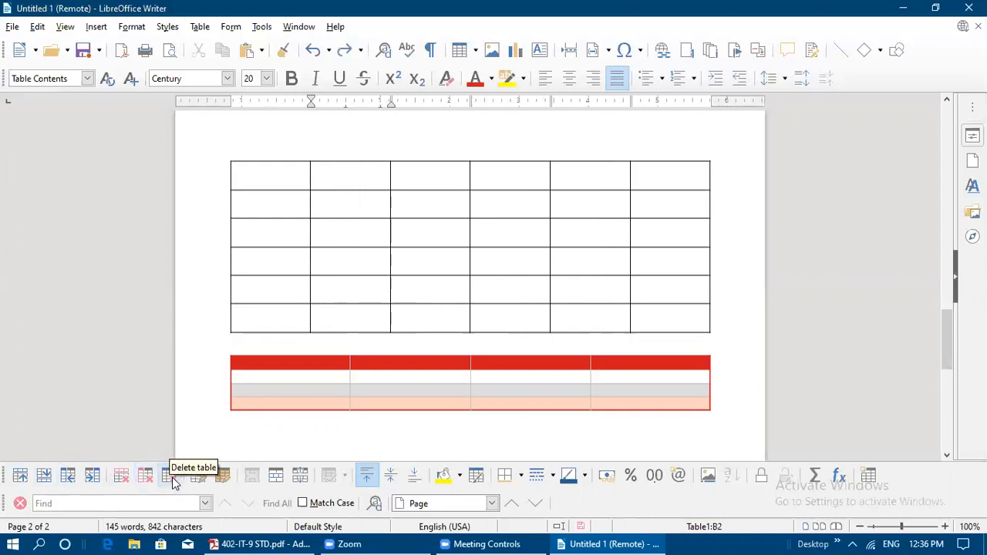
pyautogui.click(172, 477)
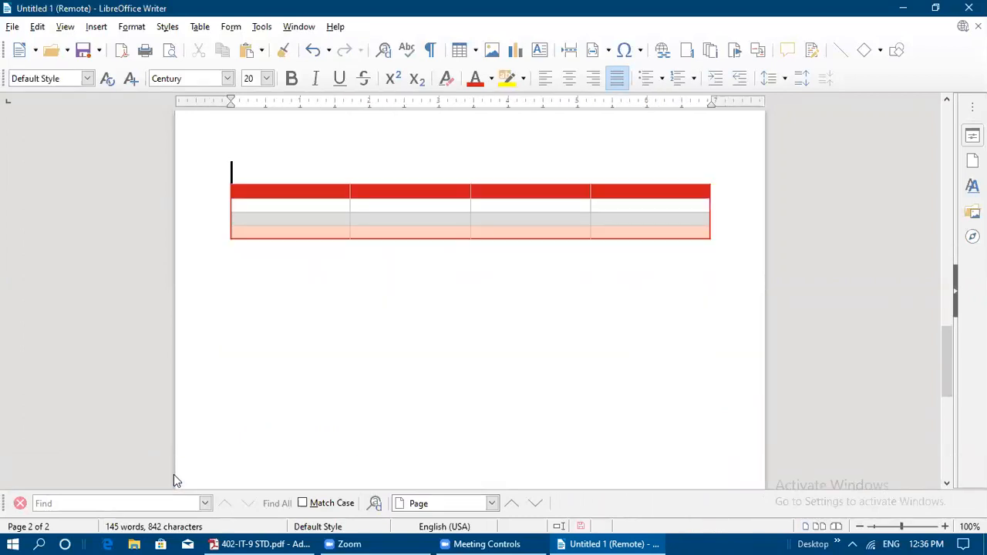
pyautogui.hotkey('ctrl', 'z')
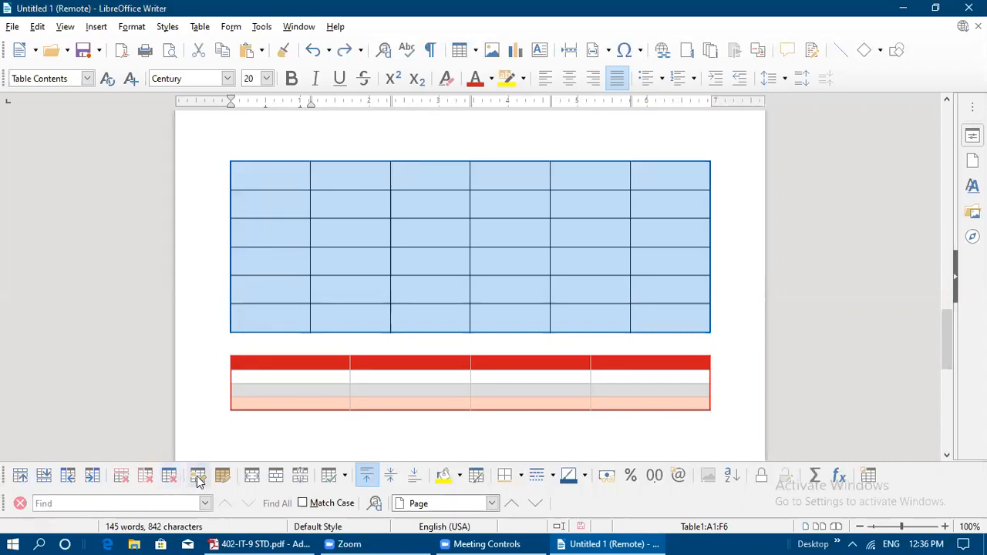
# - Merge all cells of the plain table's first row and enter the title TIME TABLE in the merged cell
pyautogui.click(198, 478)
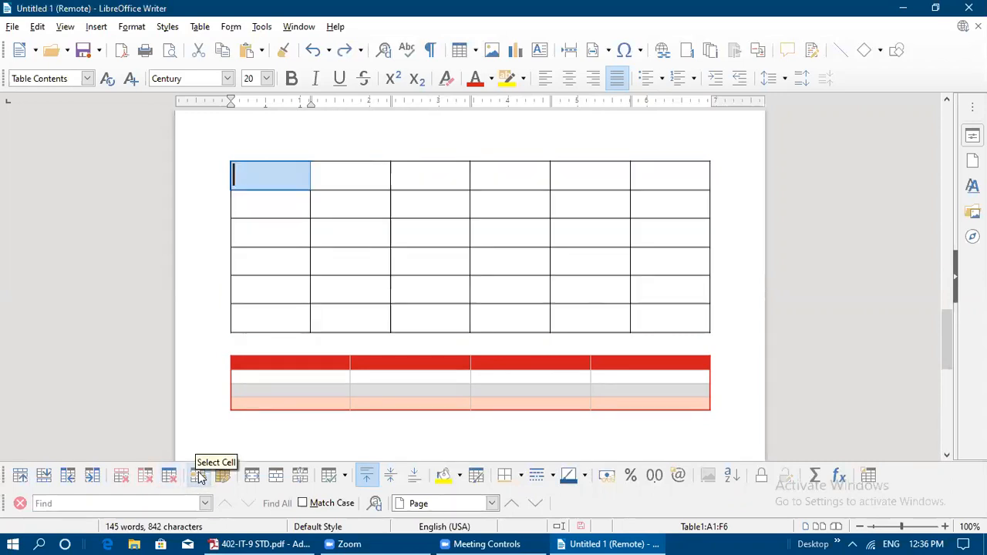
pyautogui.click(221, 476)
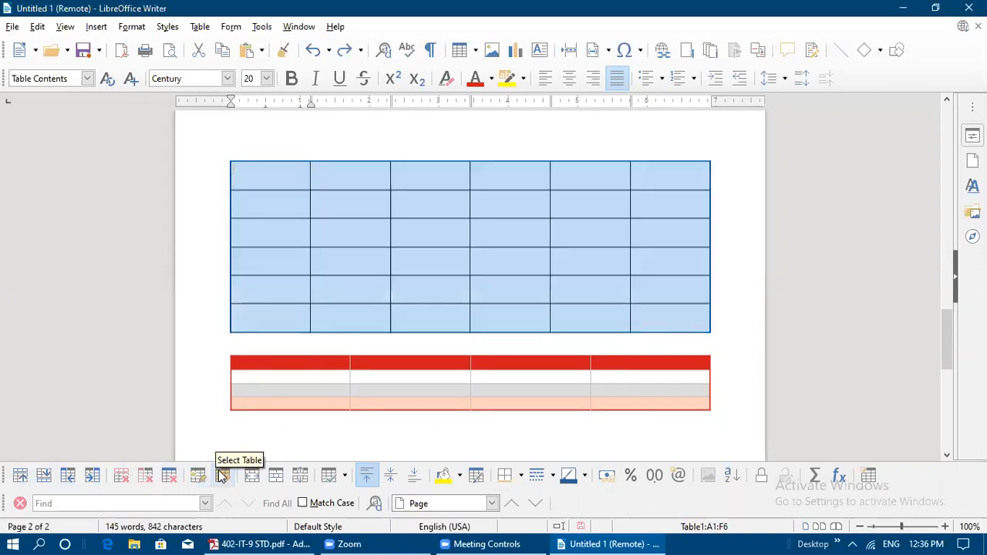
pyautogui.click(347, 282)
pyautogui.click(341, 180)
pyautogui.moveTo(375, 181); pyautogui.dragTo(490, 181)
pyautogui.click(288, 187)
pyautogui.moveTo(339, 166); pyautogui.dragTo(679, 175)
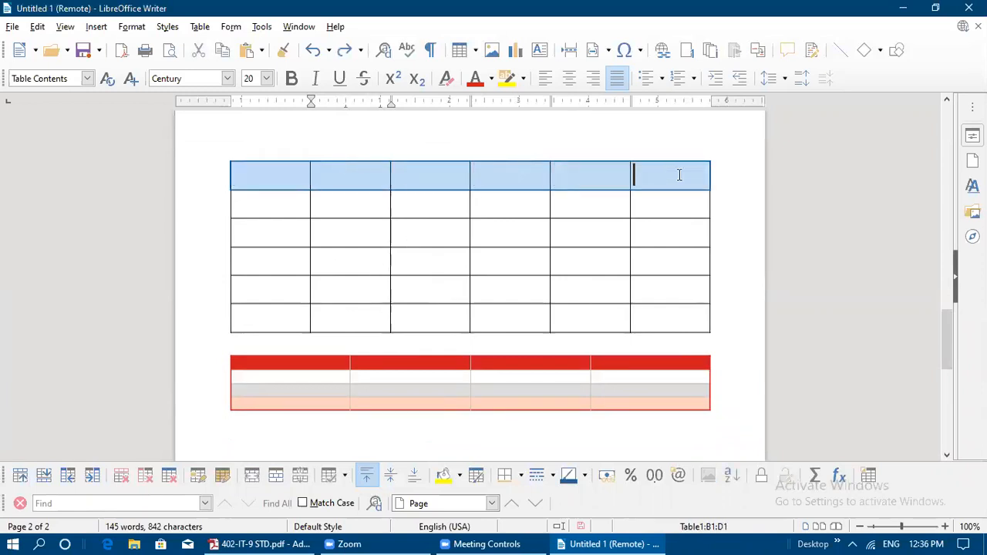
pyautogui.click(251, 478)
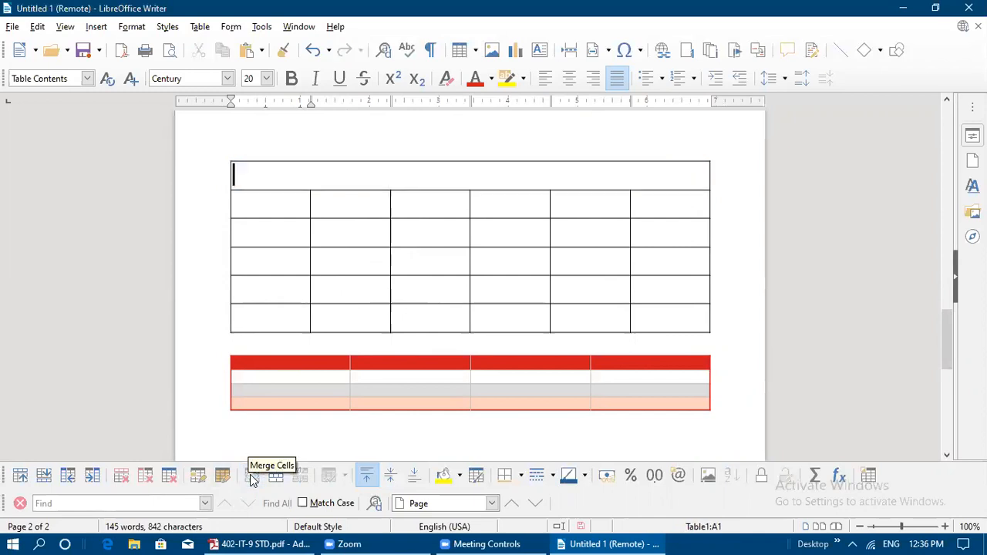
pyautogui.write('TI')
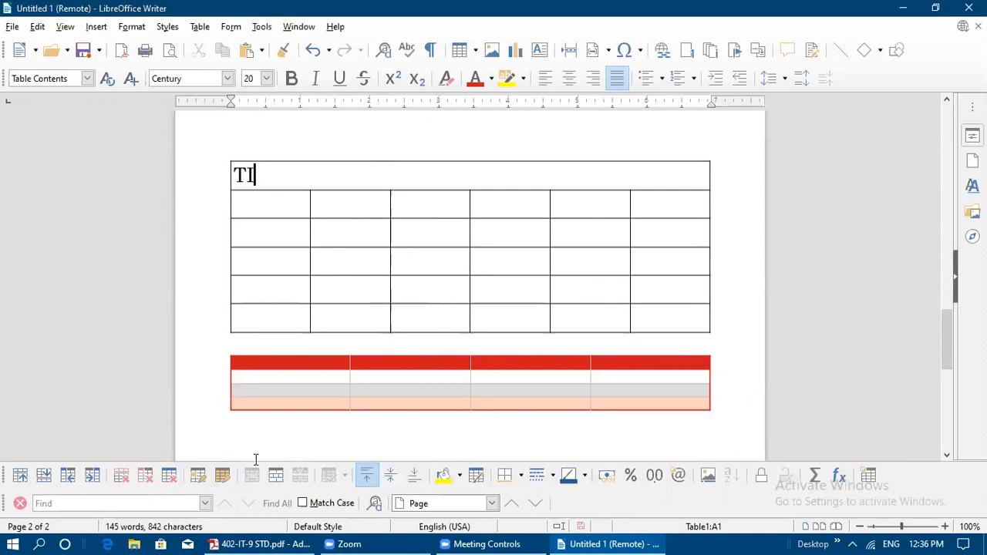
pyautogui.write('ME TABLE')
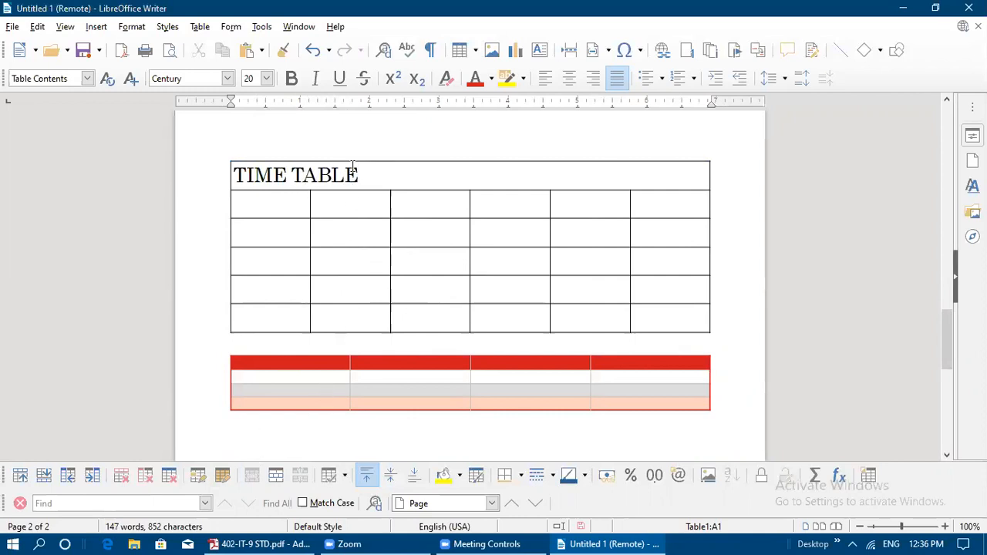
# - Center the TIME TABLE title horizontally in the merged first row
pyautogui.moveTo(361, 173); pyautogui.dragTo(251, 147)
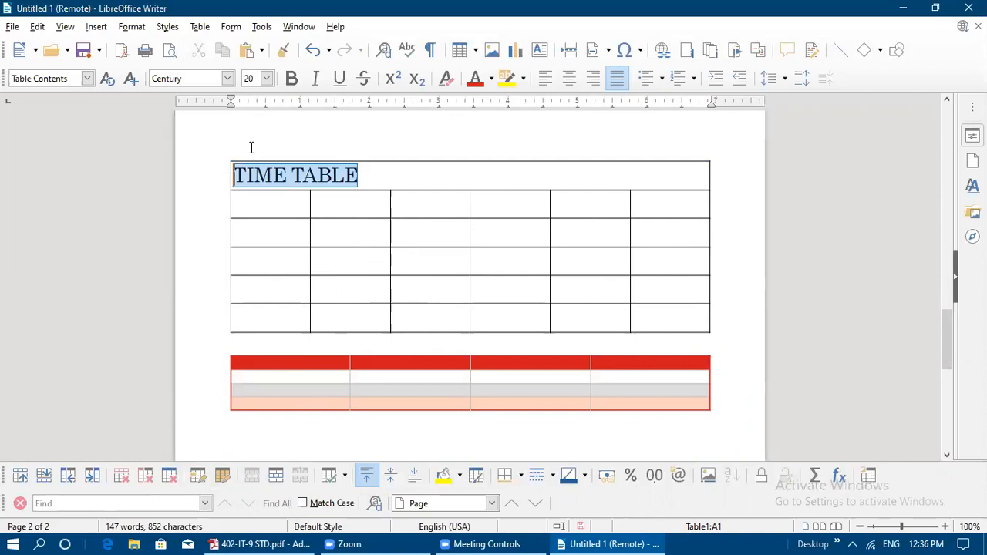
pyautogui.click(569, 77)
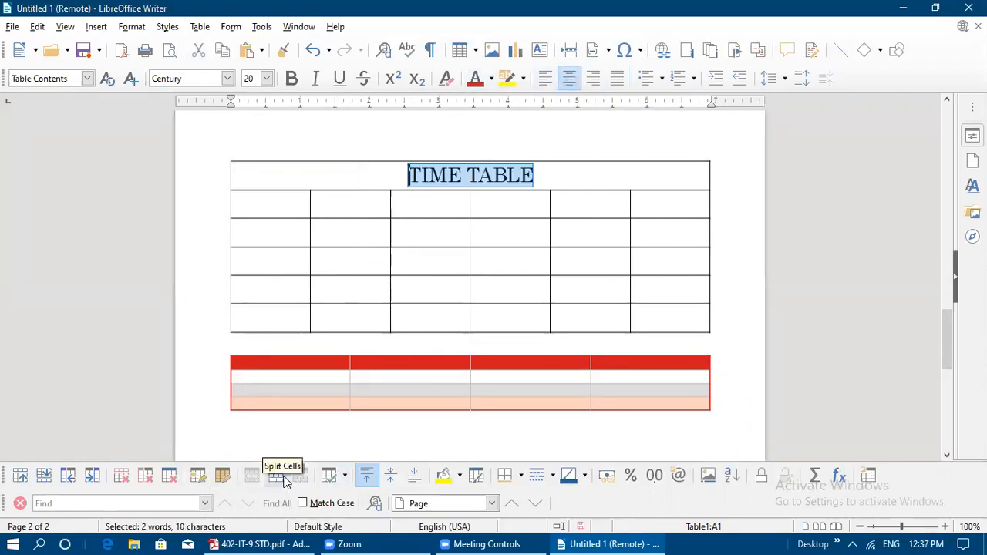
pyautogui.click(352, 209)
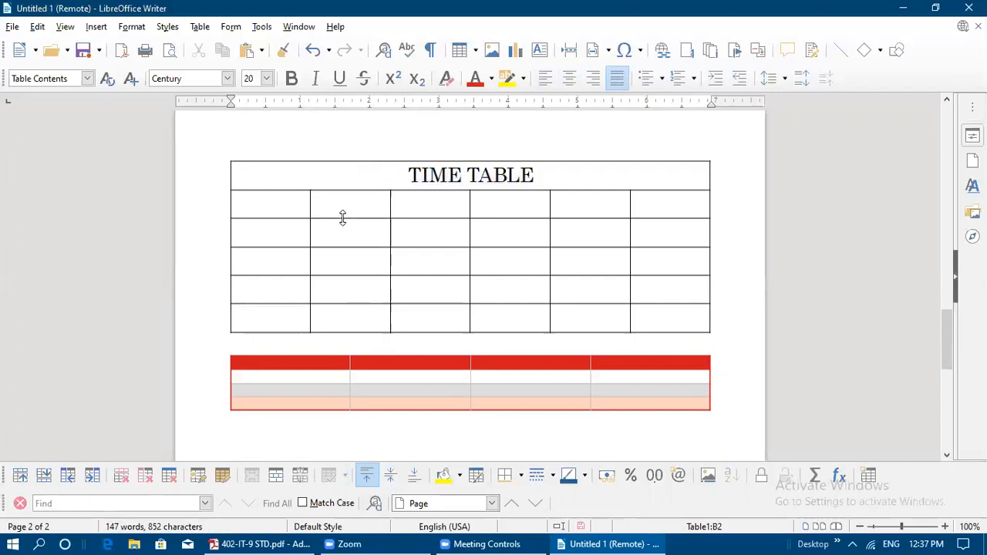
# - Split each cell of the plain table's third column vertically into two, leaving out the title row
pyautogui.moveTo(413, 199); pyautogui.dragTo(429, 324)
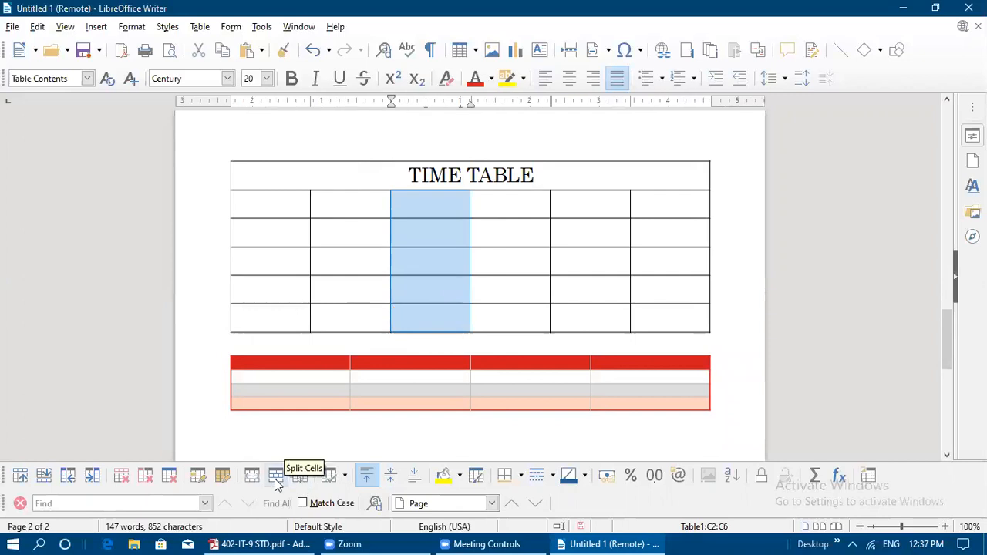
pyautogui.click(275, 476)
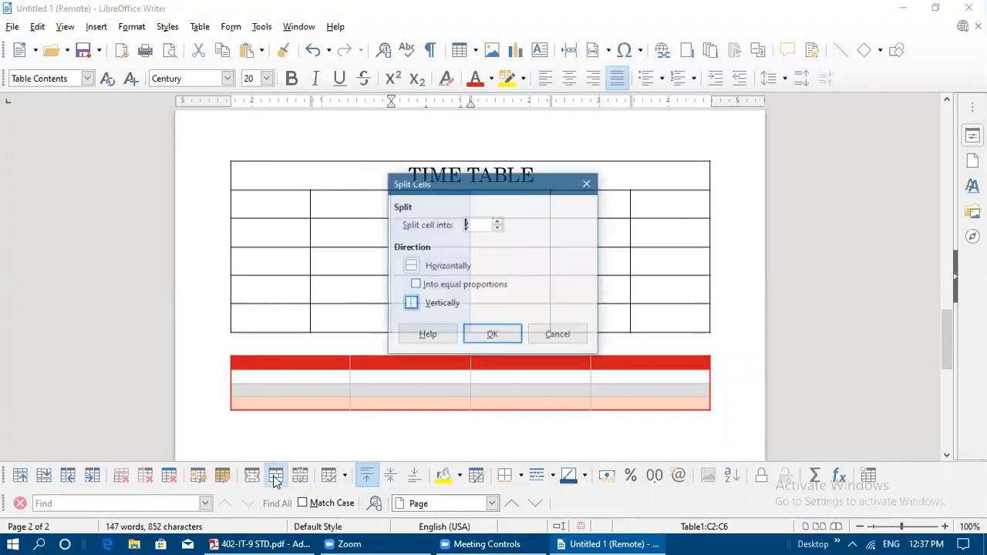
pyautogui.click(479, 336)
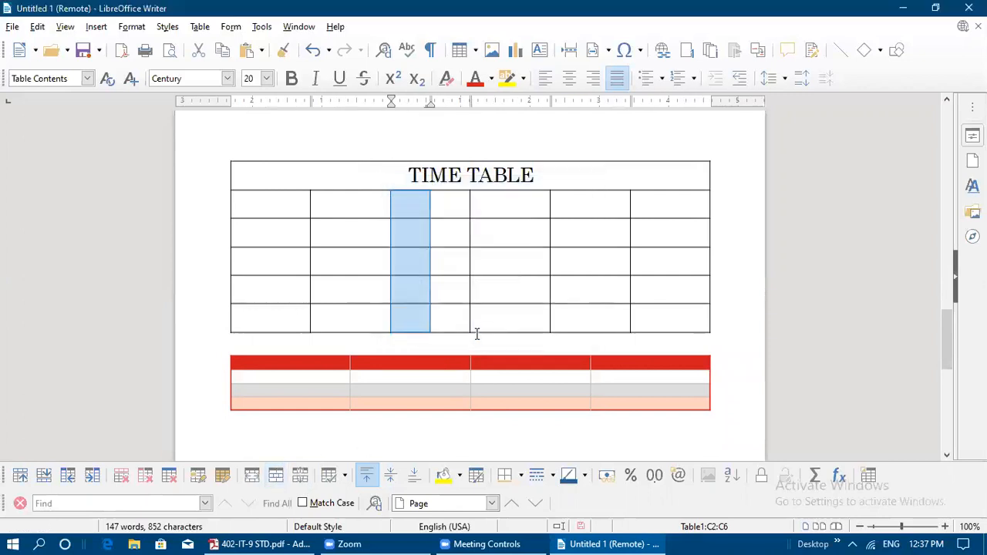
pyautogui.click(473, 261)
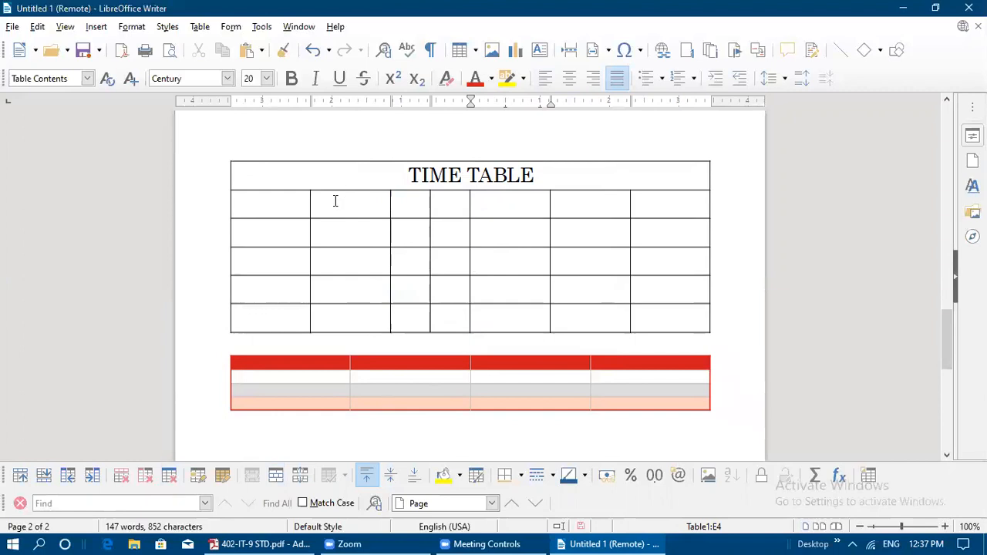
# - Enter ASA, VCVC and SASA in the first-column cells of the plain table's last three rows
pyautogui.moveTo(335, 201); pyautogui.dragTo(364, 347)
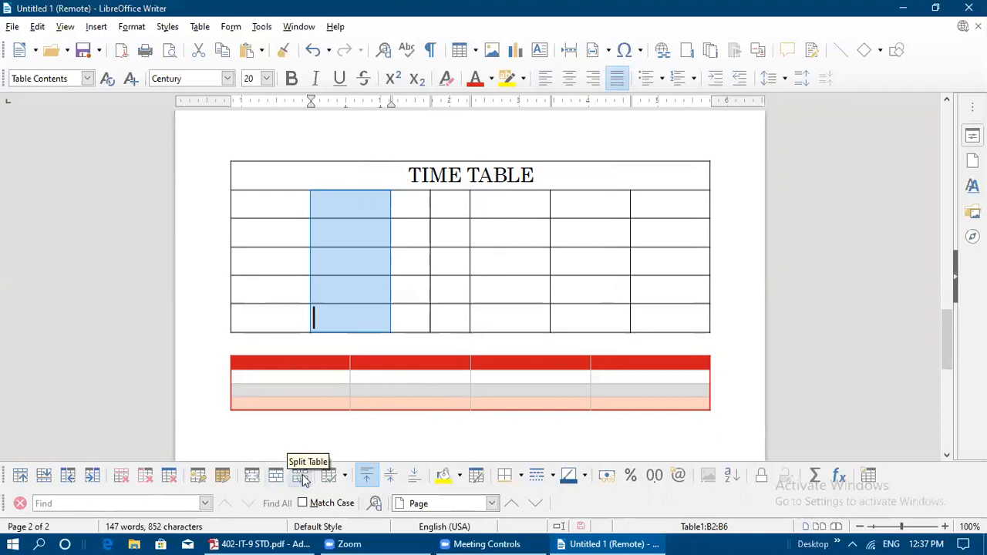
pyautogui.click(319, 287)
pyautogui.click(272, 256)
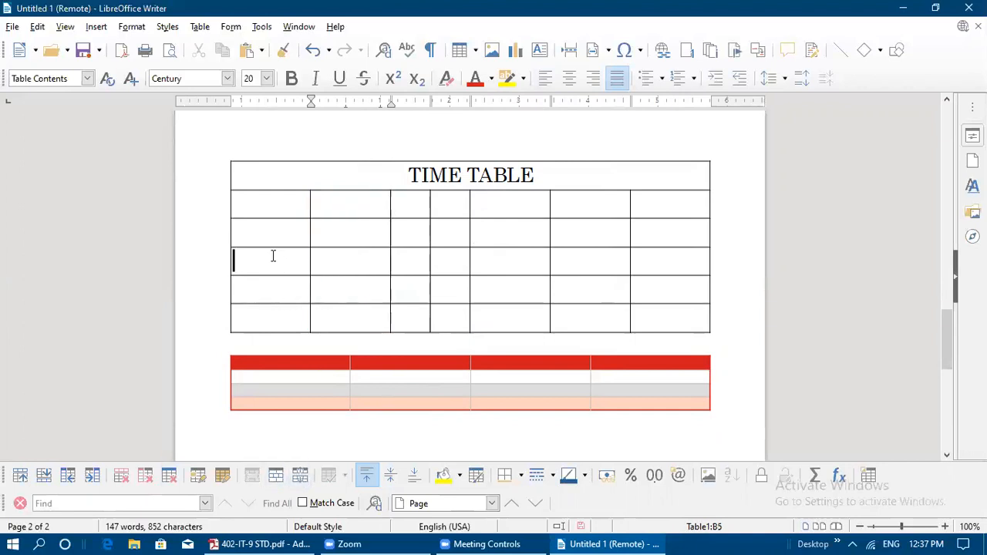
pyautogui.write('ASA')
pyautogui.click(268, 300)
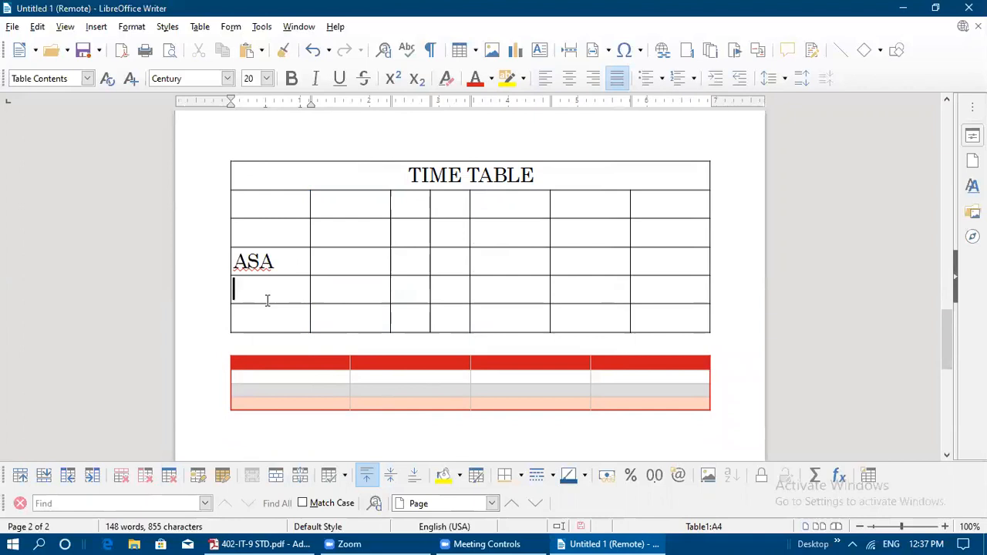
pyautogui.write('VCVC')
pyautogui.click(267, 309)
pyautogui.write('S')
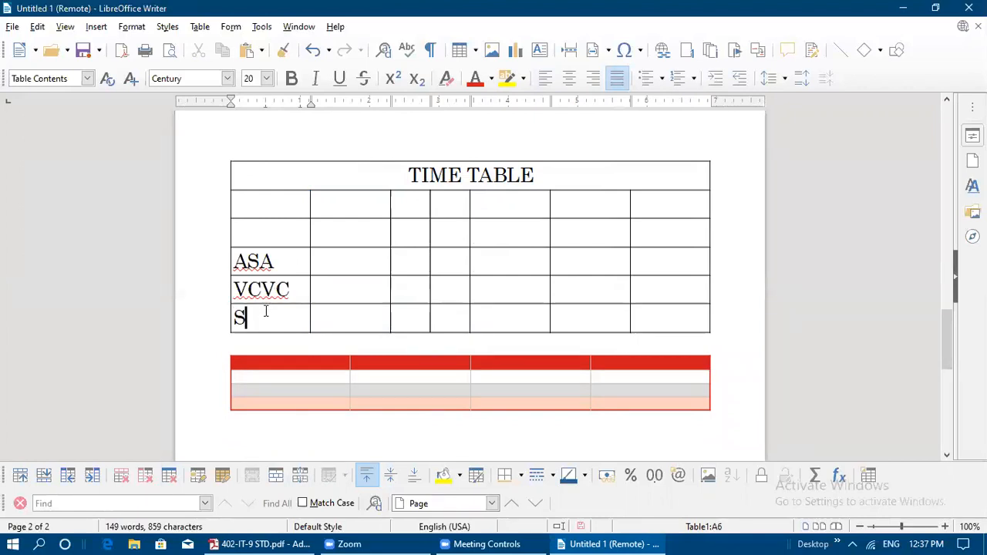
pyautogui.write('ASA')
pyautogui.click(246, 240)
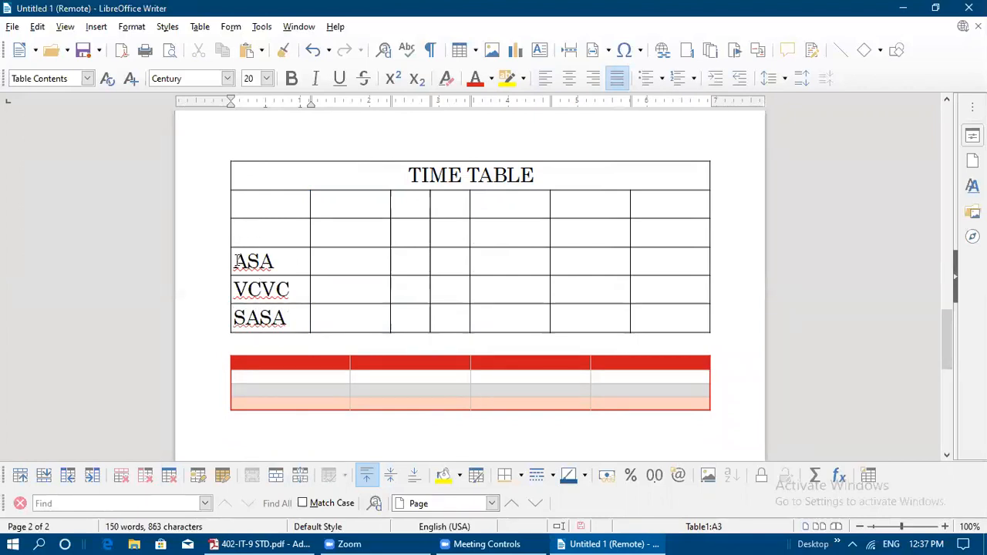
pyautogui.moveTo(236, 261); pyautogui.dragTo(586, 319)
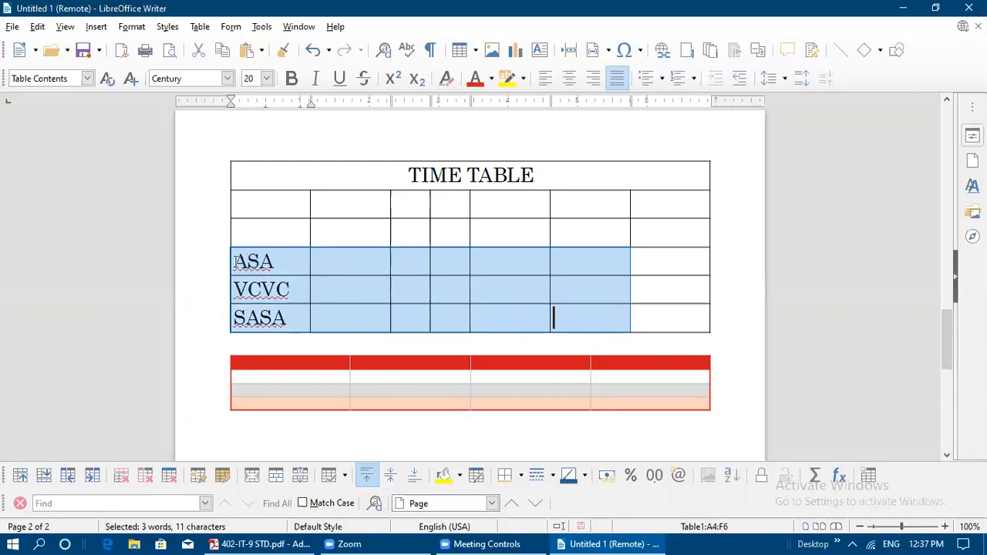
pyautogui.click(239, 261)
pyautogui.moveTo(240, 262); pyautogui.dragTo(706, 317)
pyautogui.moveTo(288, 171); pyautogui.dragTo(341, 232)
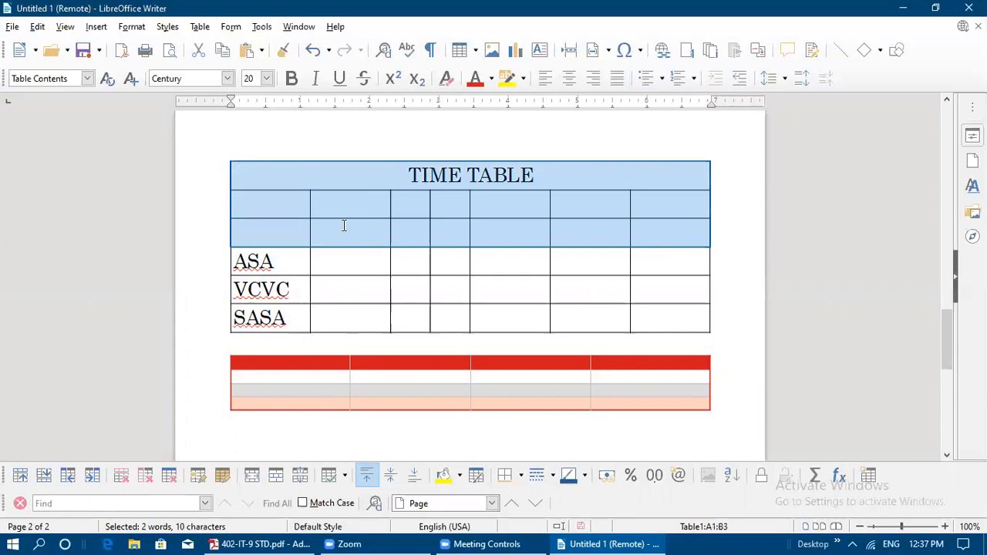
pyautogui.click(302, 480)
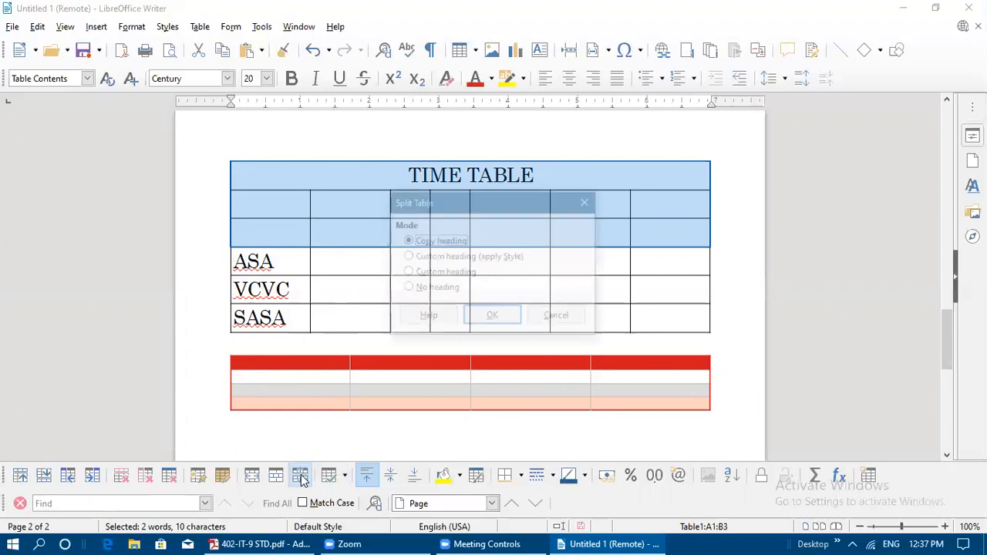
pyautogui.click(558, 317)
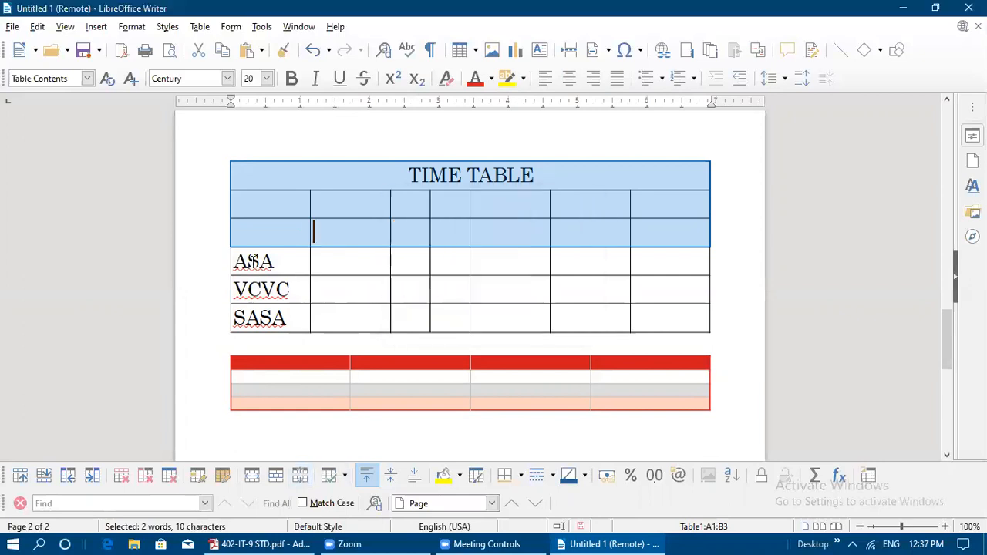
# - Split the plain table above the ASA row, using the No heading mode
pyautogui.click(236, 263)
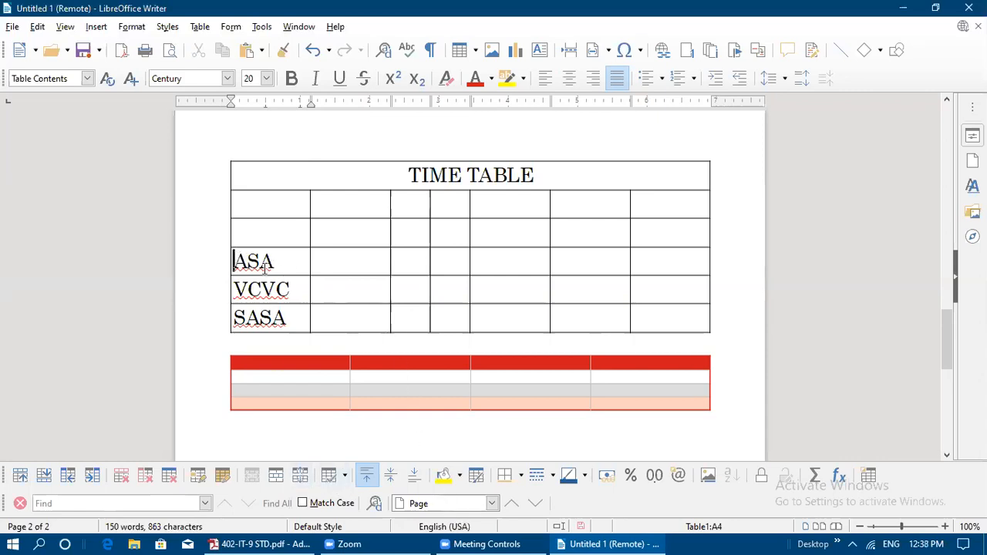
pyautogui.click(300, 476)
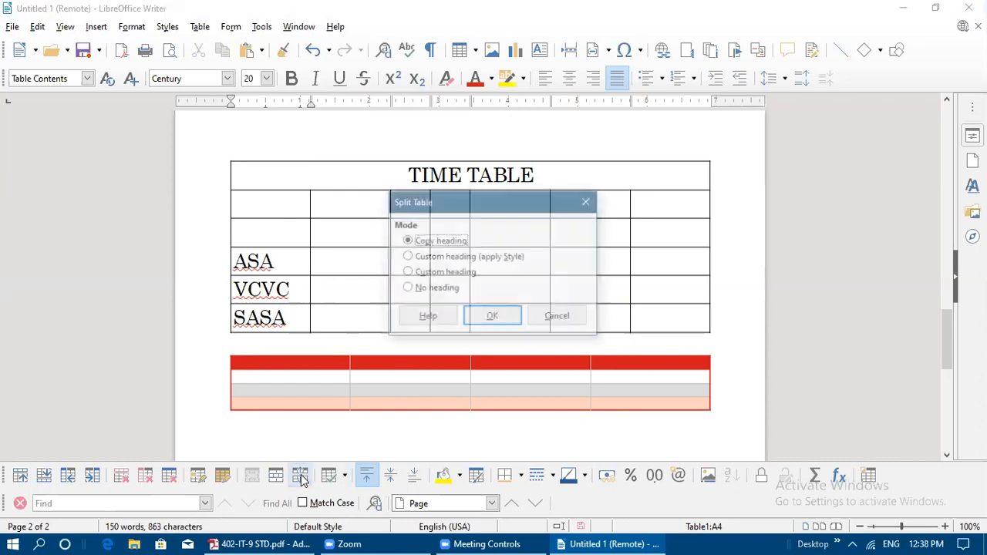
pyautogui.click(420, 289)
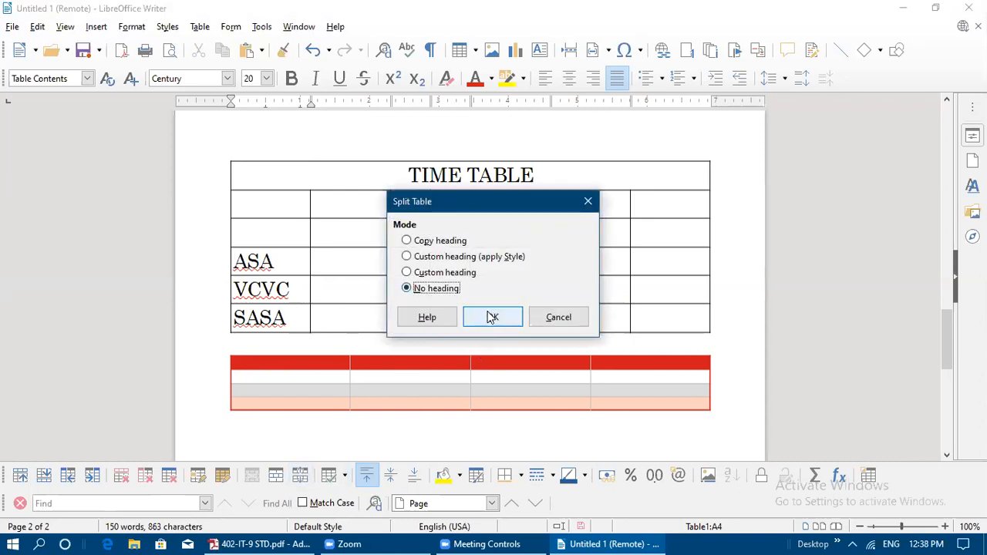
pyautogui.click(492, 317)
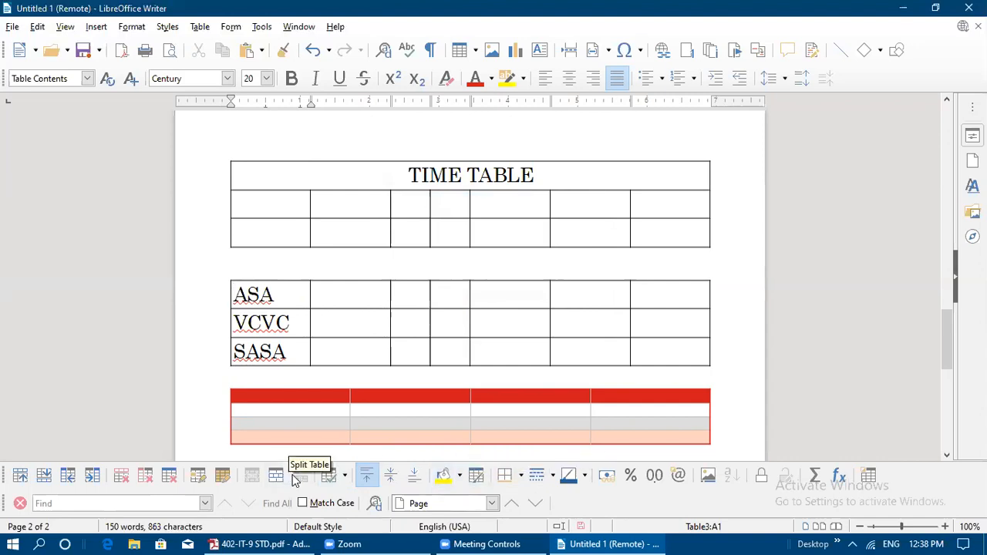
# - Delete the empty paragraph between the two split tables and merge them back into one table
pyautogui.click(332, 319)
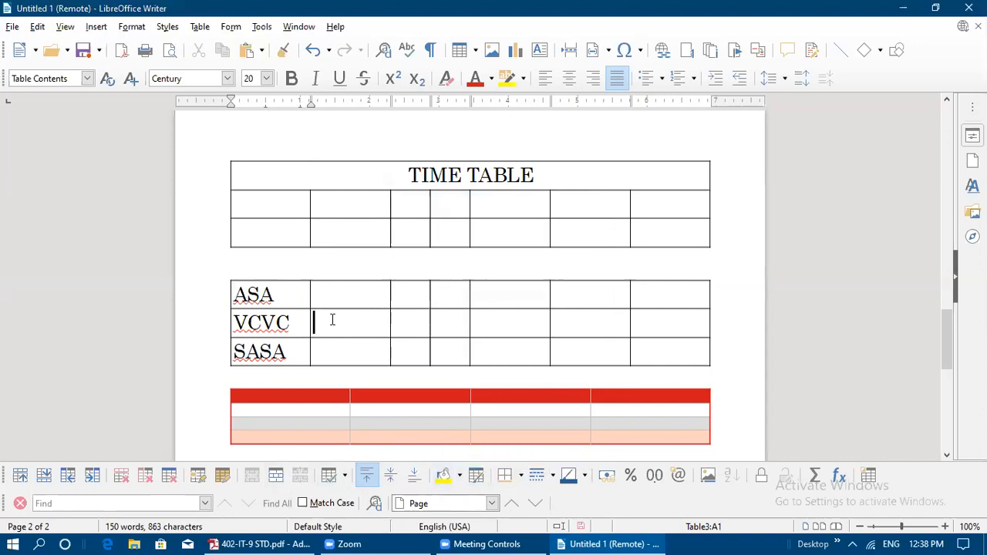
pyautogui.click(263, 258)
pyautogui.press('Delete')
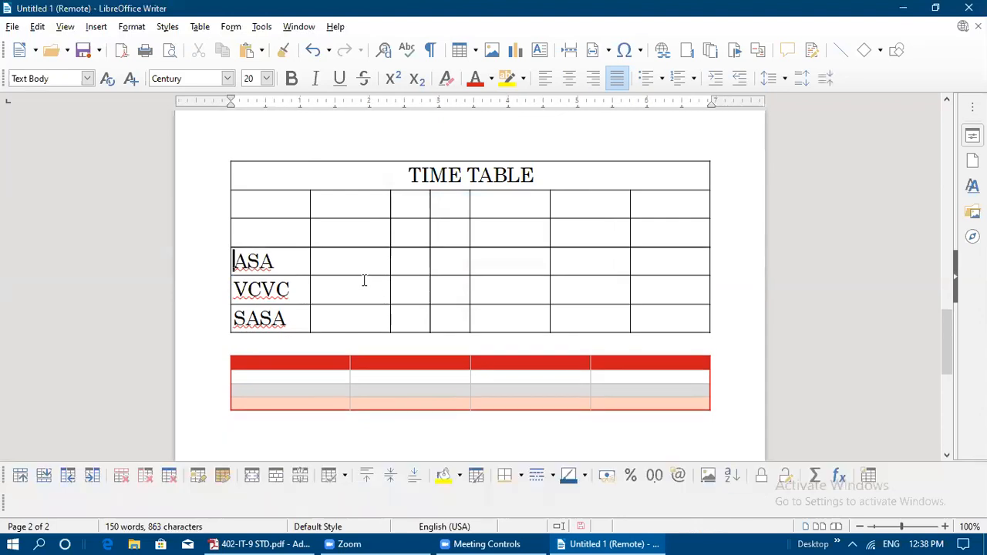
pyautogui.hotkey('ctrl', 'f')
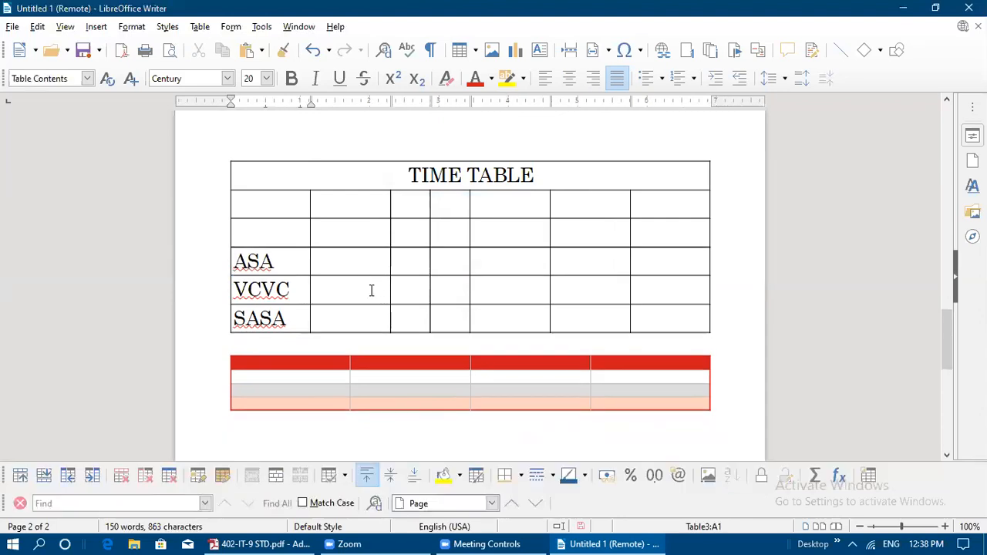
pyautogui.click(344, 477)
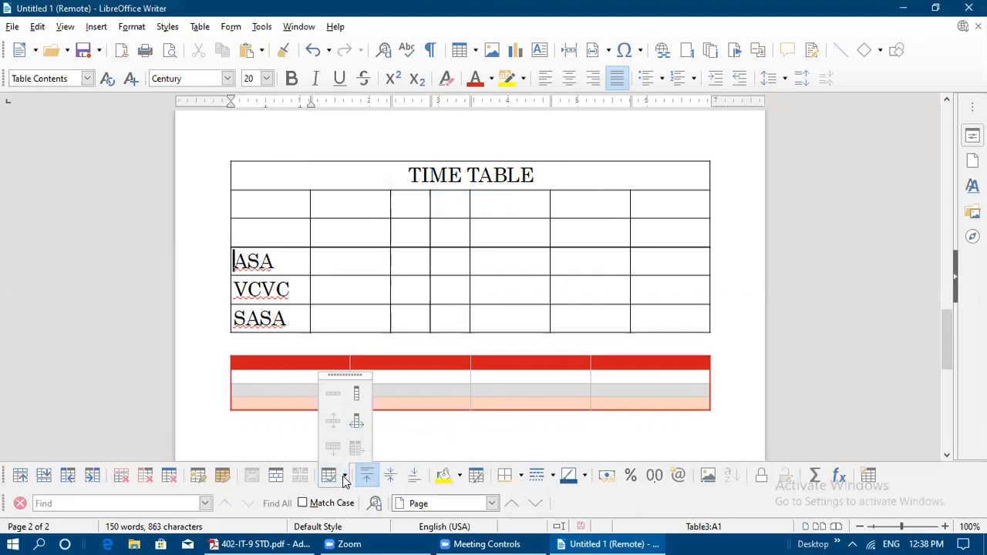
pyautogui.click(303, 436)
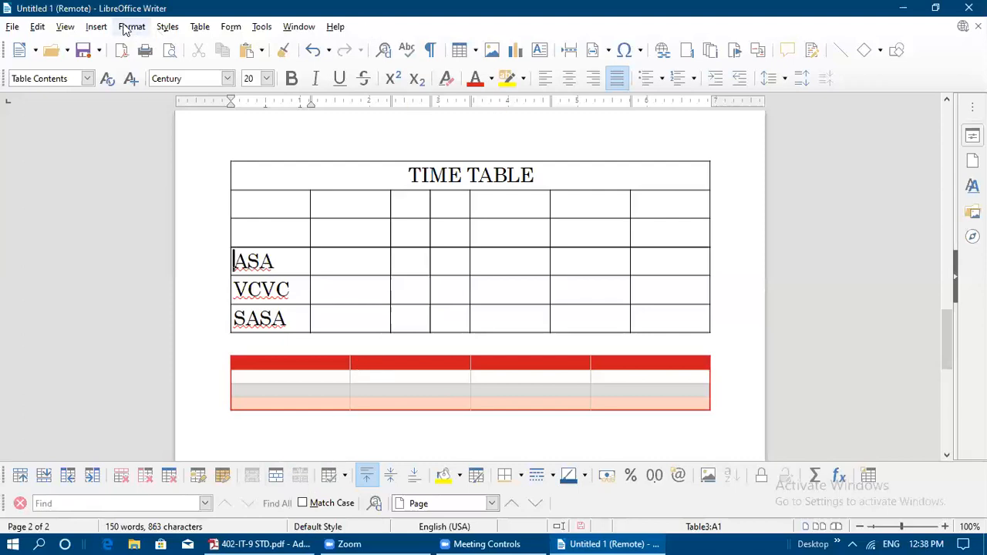
pyautogui.click(198, 28)
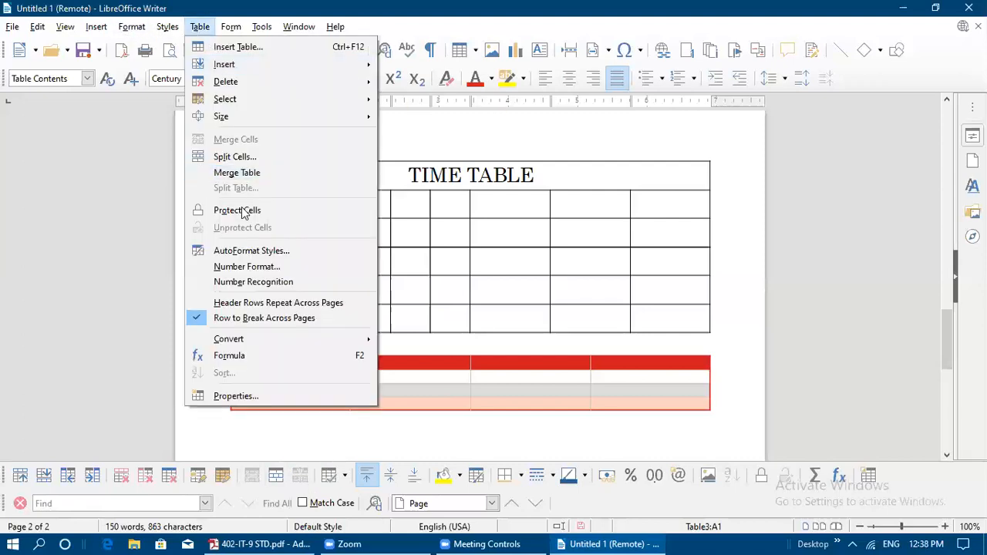
pyautogui.click(241, 173)
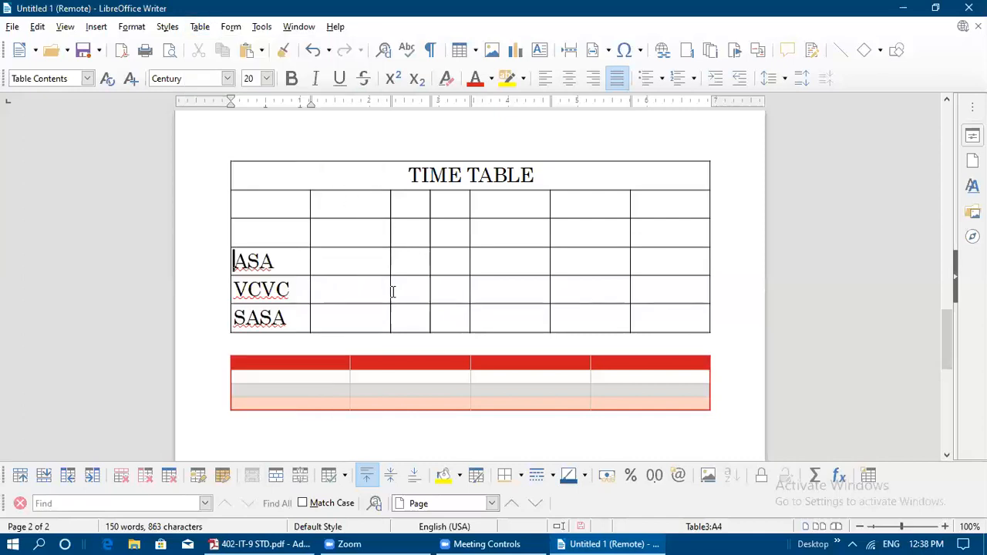
# - Switch to the textbook PDF in Adobe Reader and read the instructions for inserting rows and columns
pyautogui.click(277, 541)
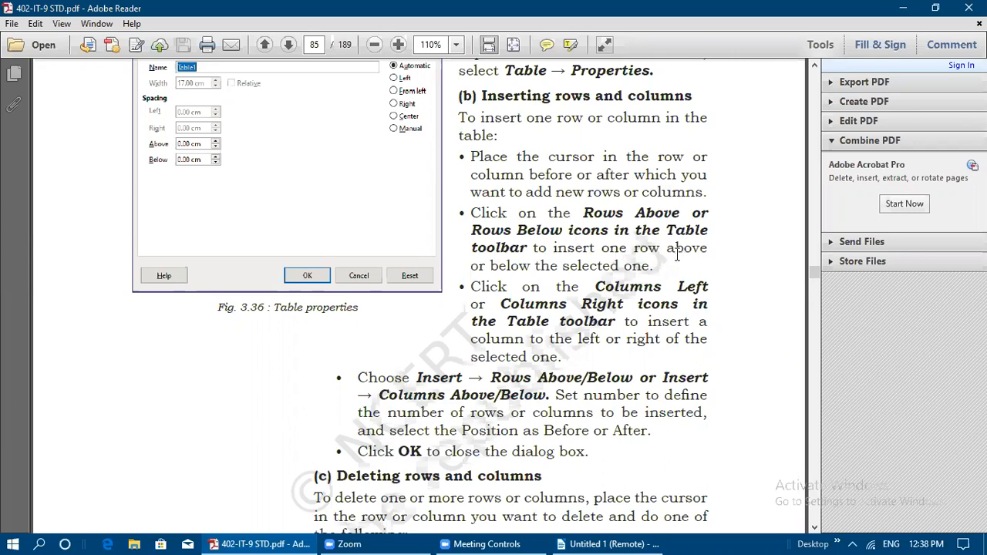
pyautogui.scroll(-2, 633, 271)
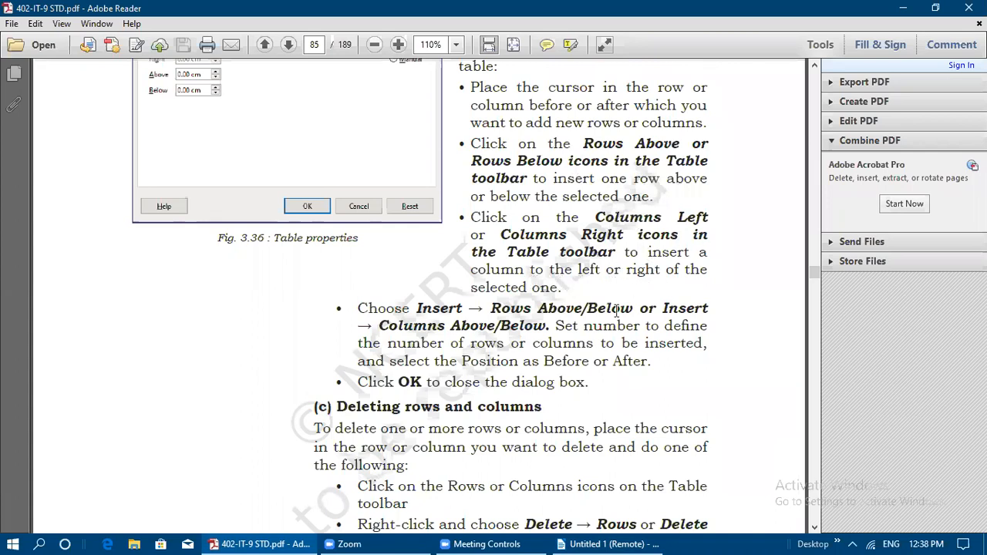
pyautogui.scroll(-2, 599, 333)
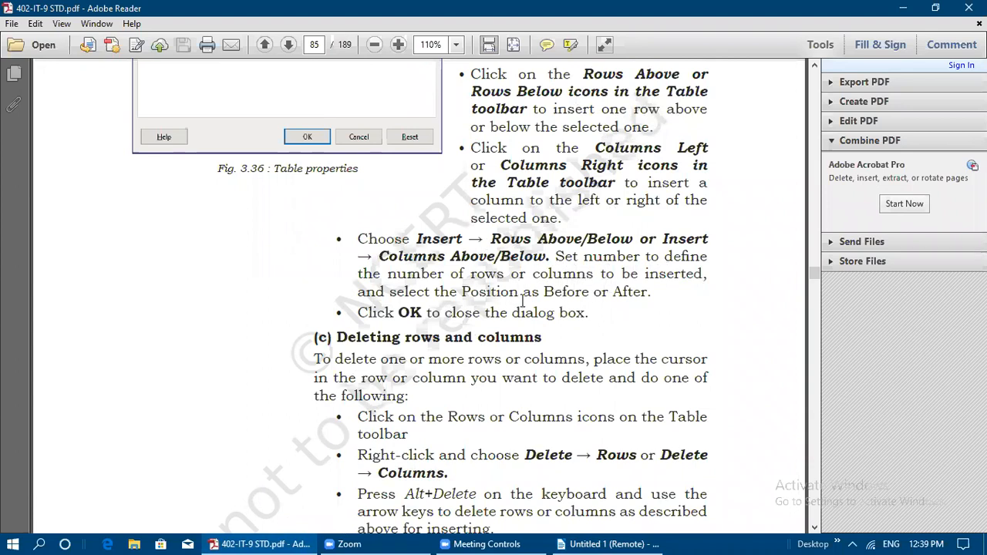
# - Switch to the Writer document and insert 3 rows above the ASA row of the TIME TABLE table
pyautogui.click(579, 540)
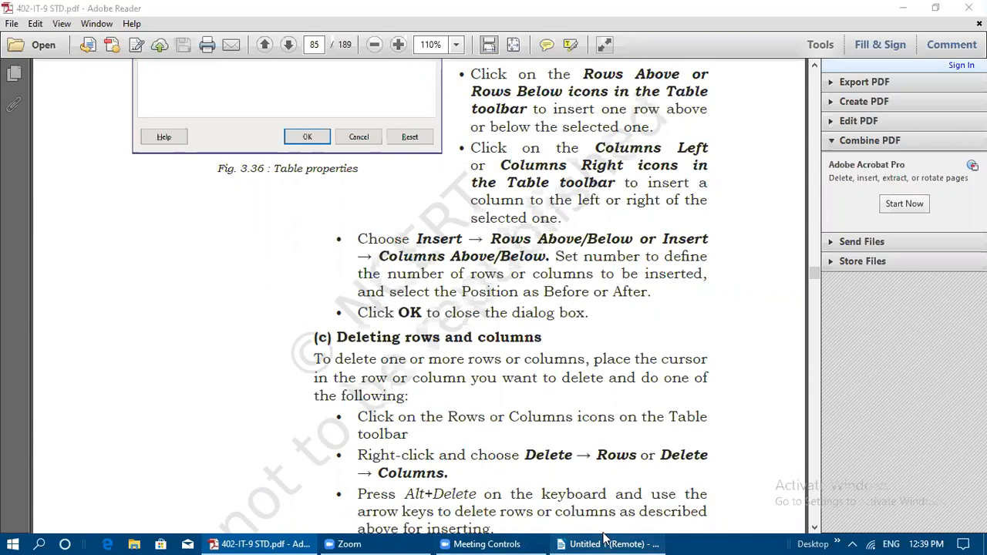
pyautogui.click(96, 26)
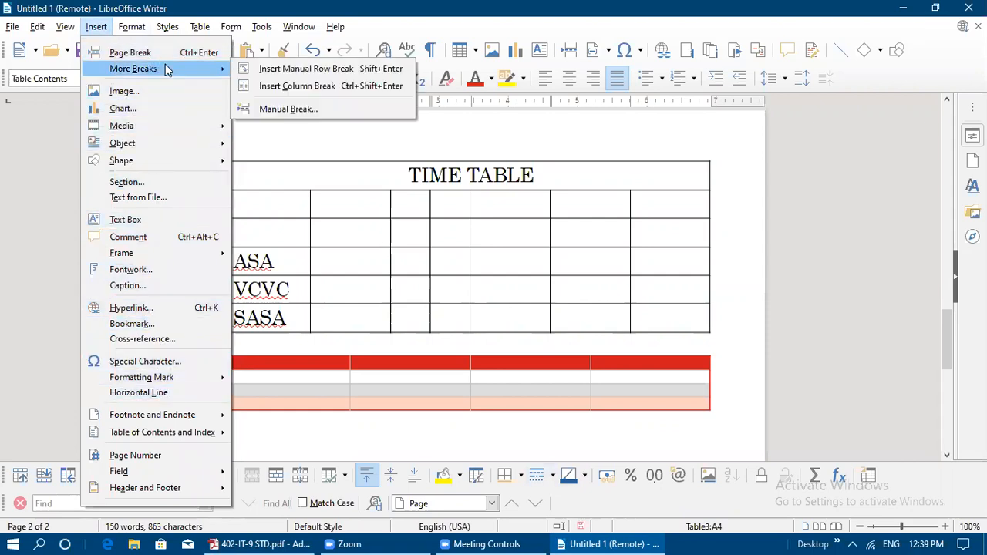
pyautogui.click(354, 309)
pyautogui.click(200, 26)
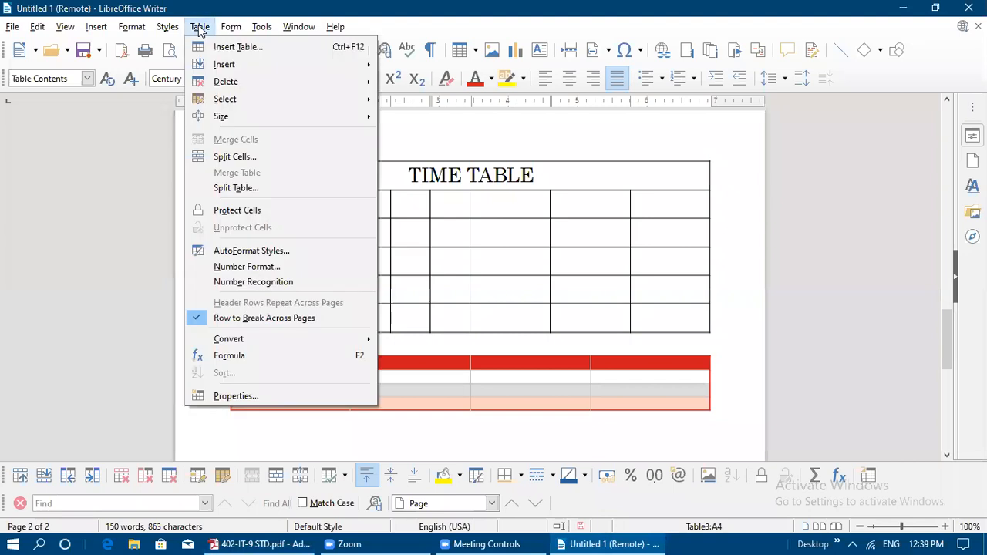
pyautogui.moveTo(273, 61)
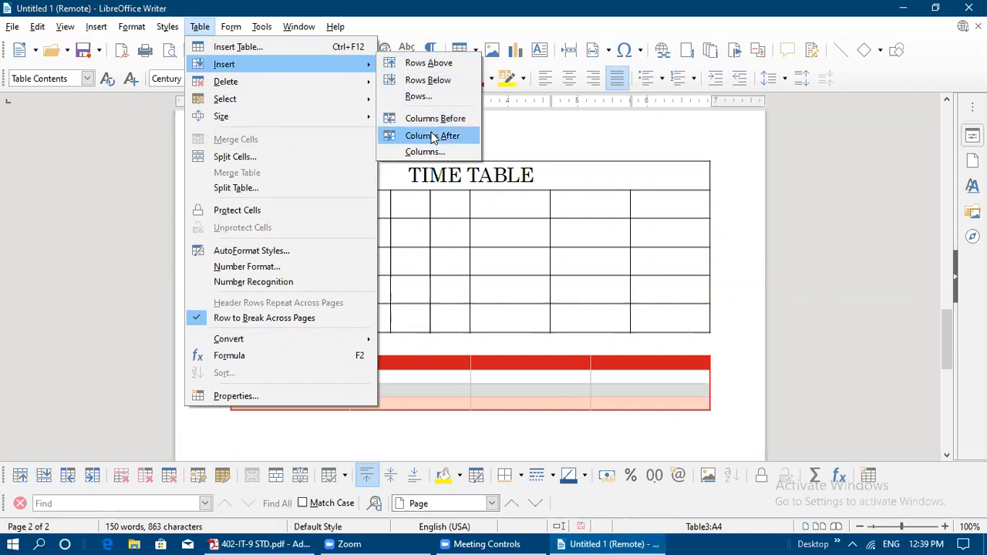
pyautogui.click(429, 98)
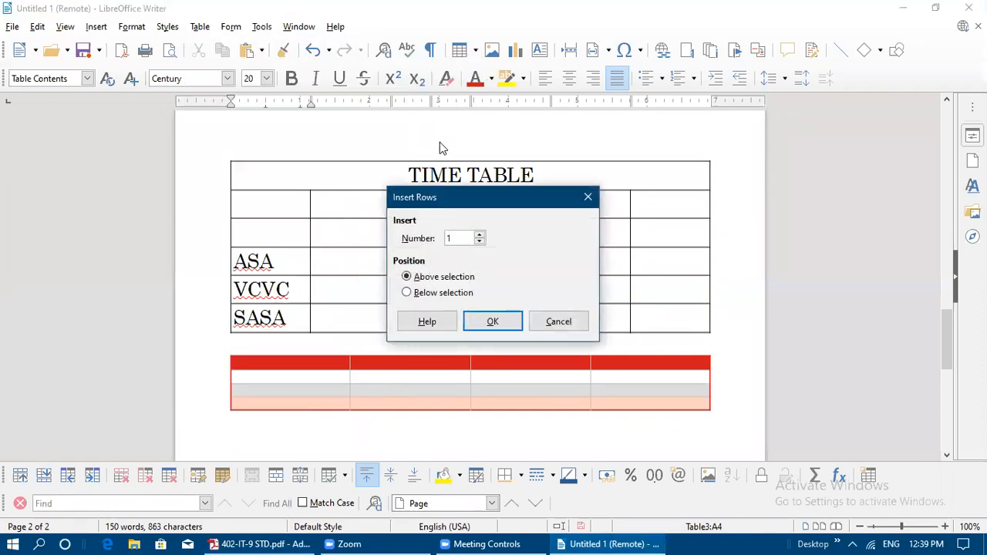
pyautogui.click(479, 235)
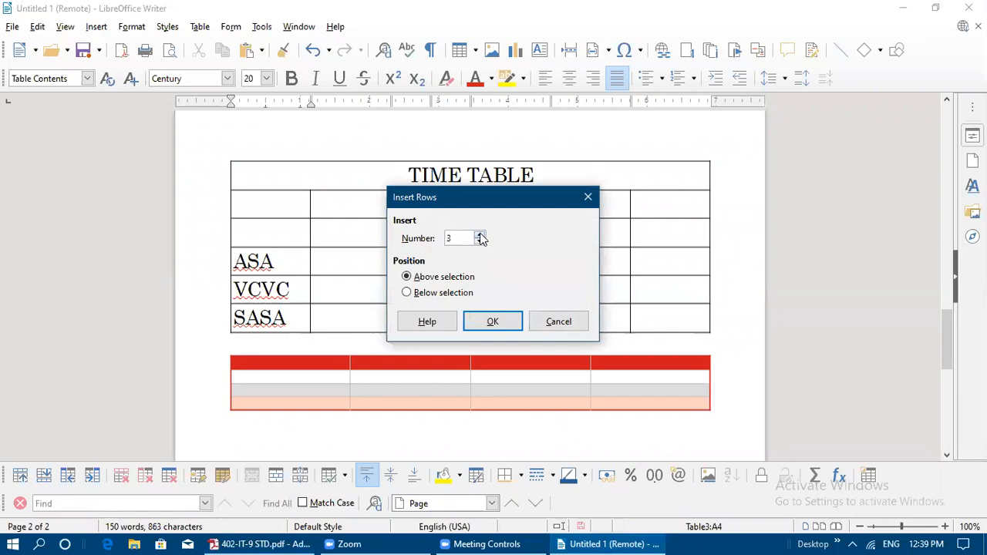
pyautogui.click(487, 319)
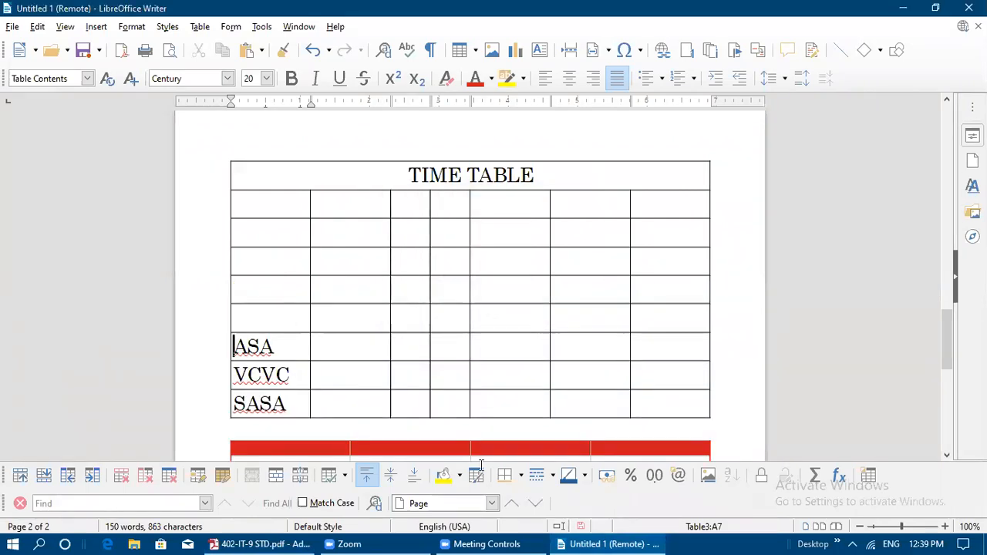
# - Switch to the textbook PDF in Adobe Reader and read the instructions for deleting rows and columns
pyautogui.click(299, 540)
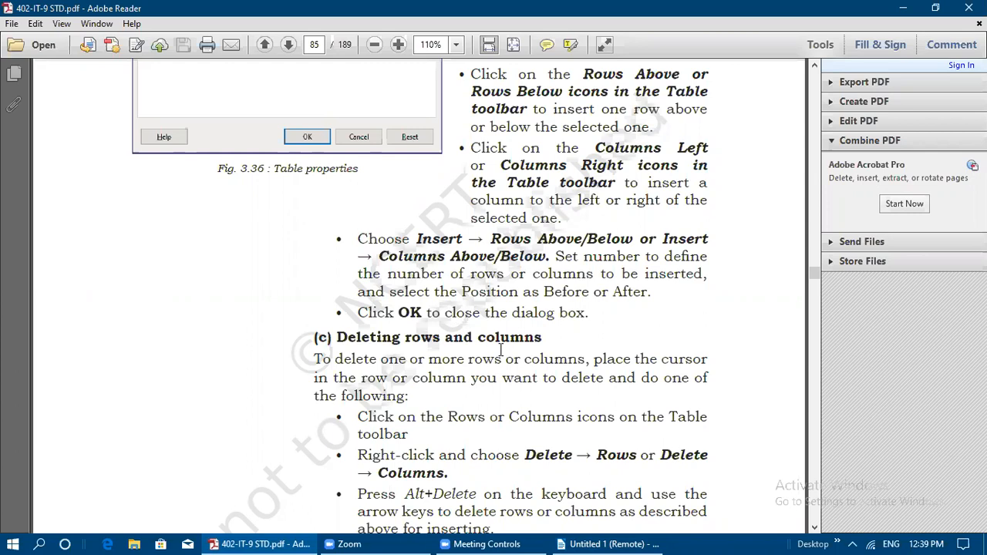
pyautogui.scroll(-2, 500, 351)
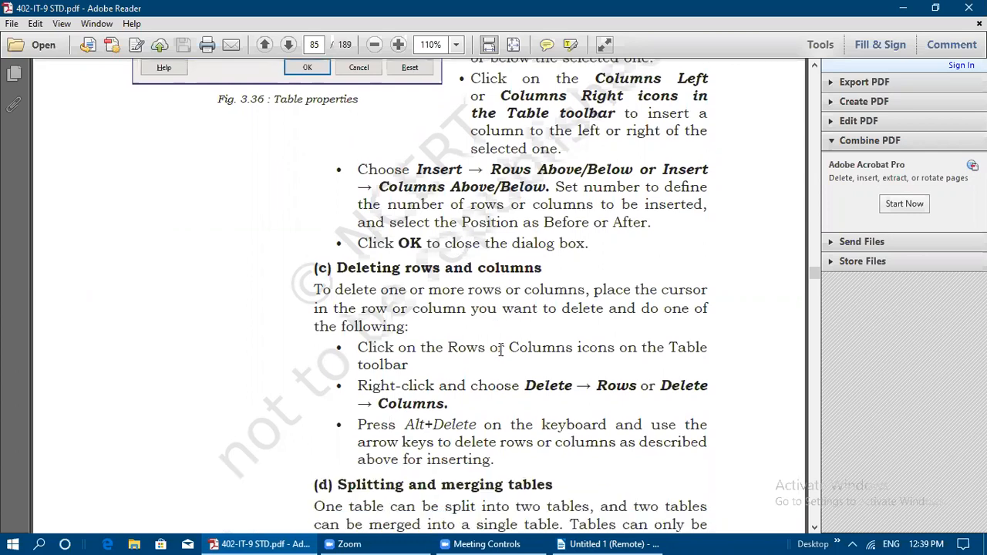
pyautogui.scroll(-3, 500, 350)
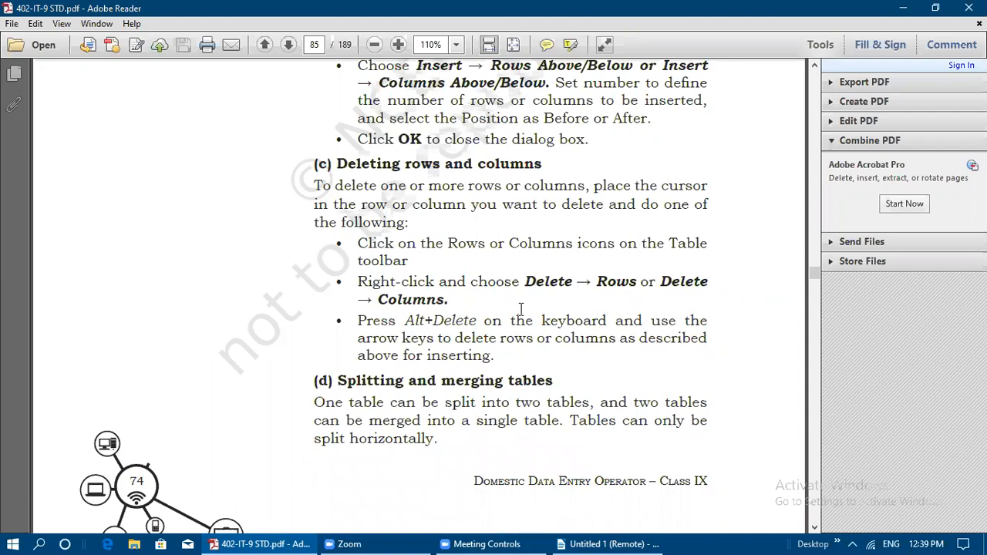
# - Switch back to Writer, overwrite the start of ASA with NC, and delete that row from the table
pyautogui.click(586, 544)
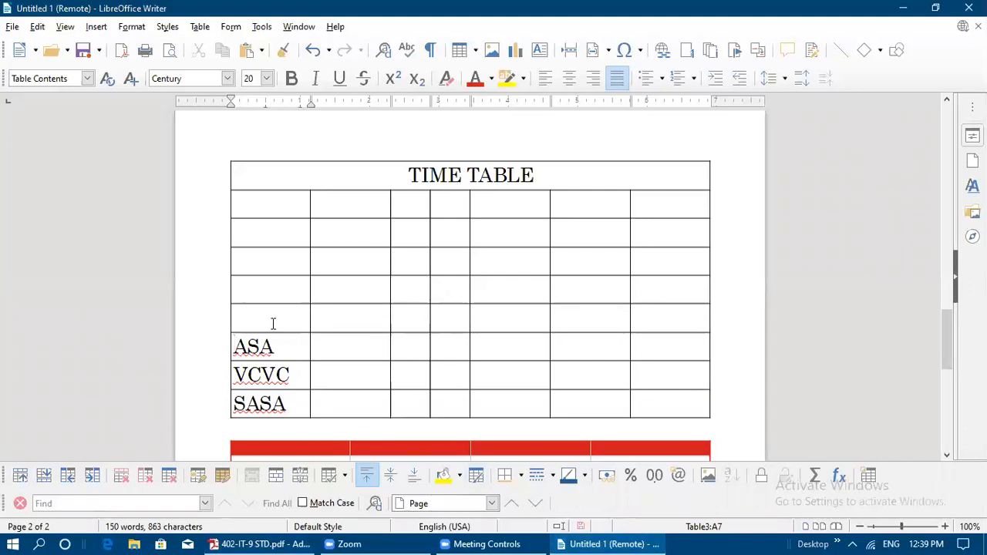
pyautogui.moveTo(238, 335); pyautogui.dragTo(556, 317)
pyautogui.moveTo(302, 346); pyautogui.dragTo(234, 341)
pyautogui.write('NC')
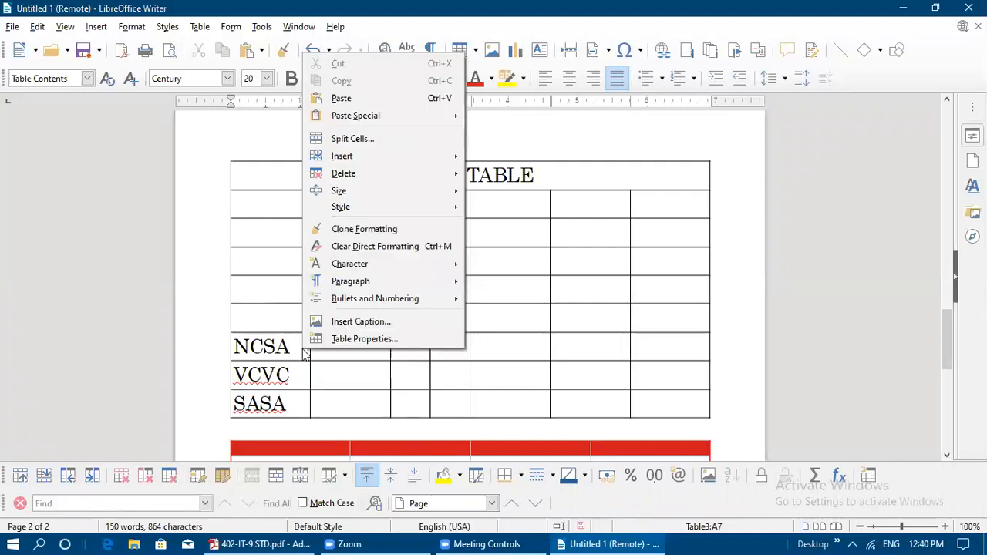
pyautogui.moveTo(376, 179)
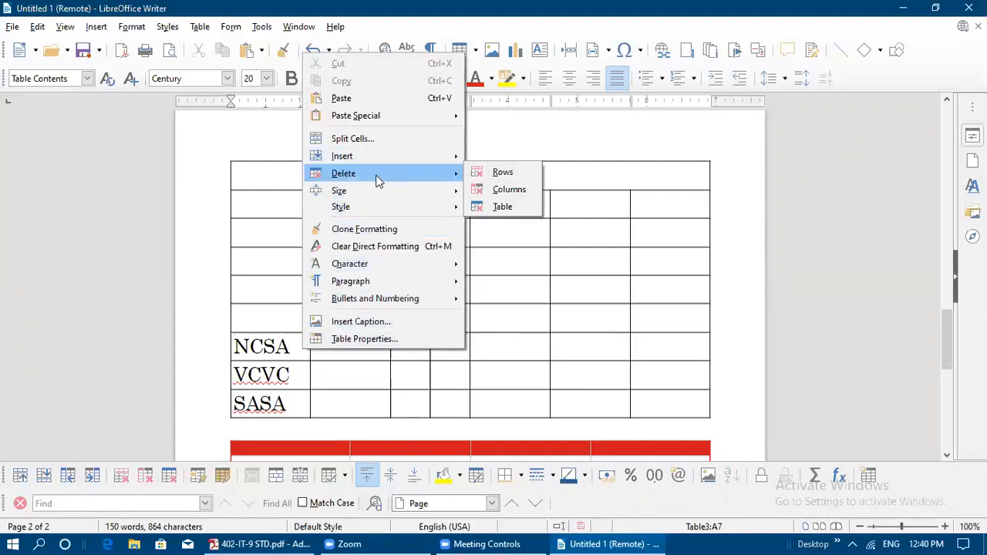
pyautogui.click(509, 175)
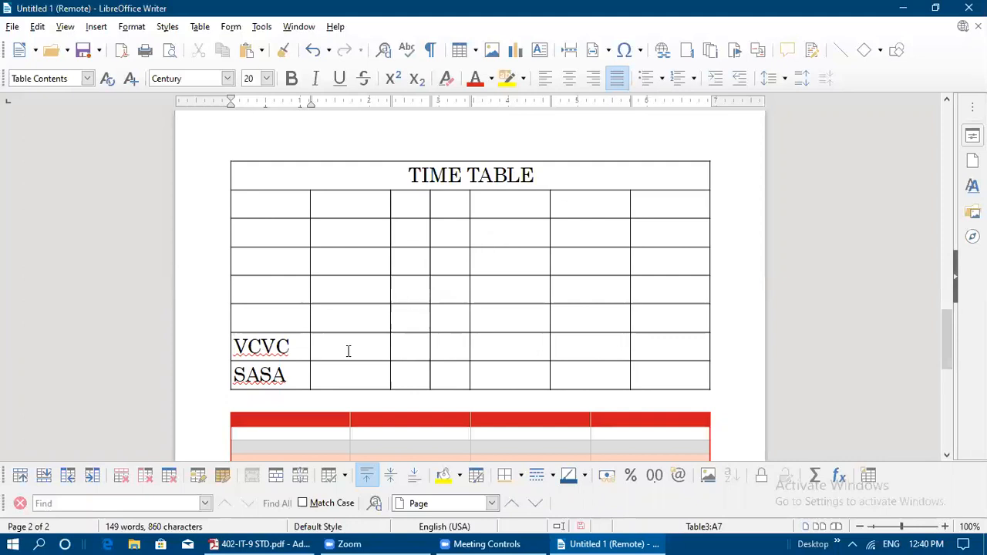
# - Try to delete the second column of the TIME TABLE table, and undo the deletion
pyautogui.rightClick(333, 206)
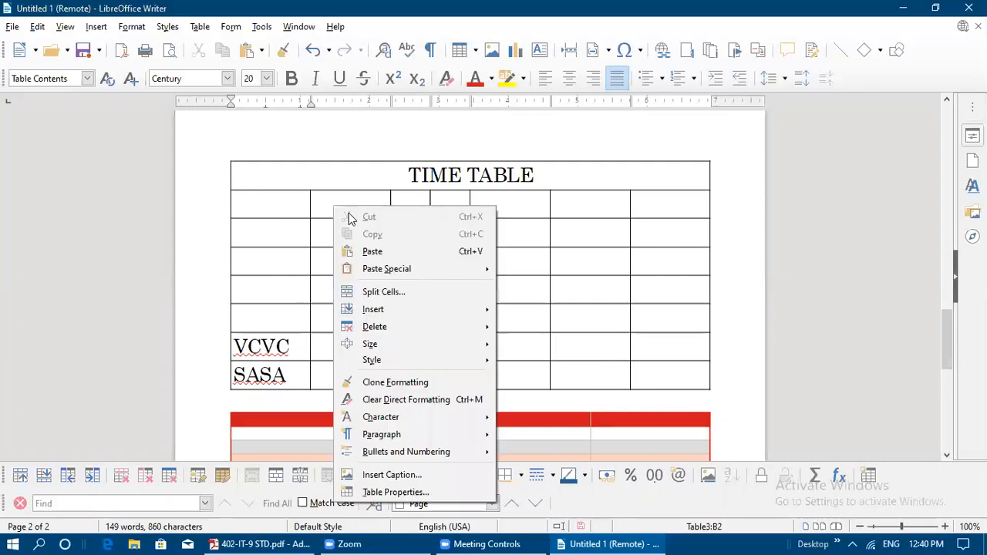
pyautogui.moveTo(379, 343)
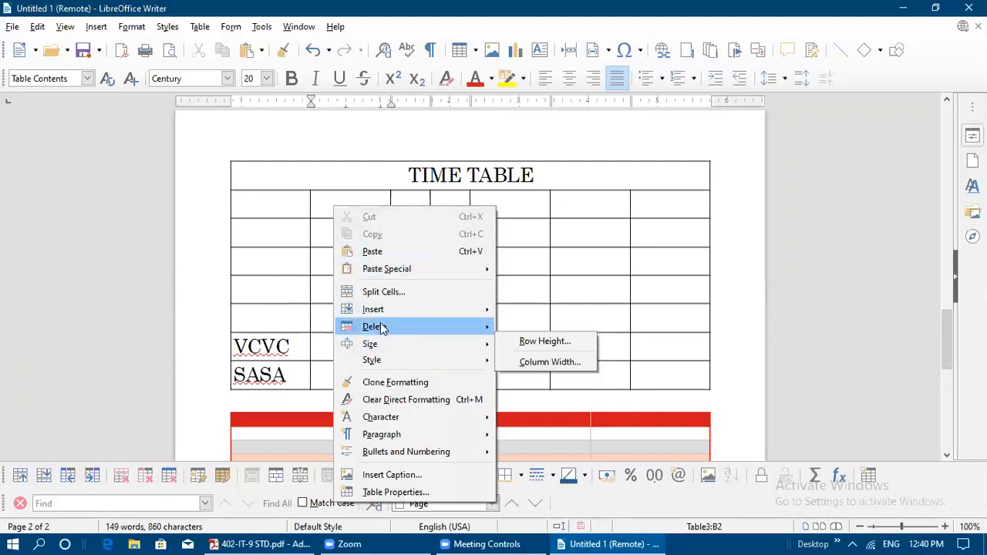
pyautogui.moveTo(378, 326)
pyautogui.click(529, 341)
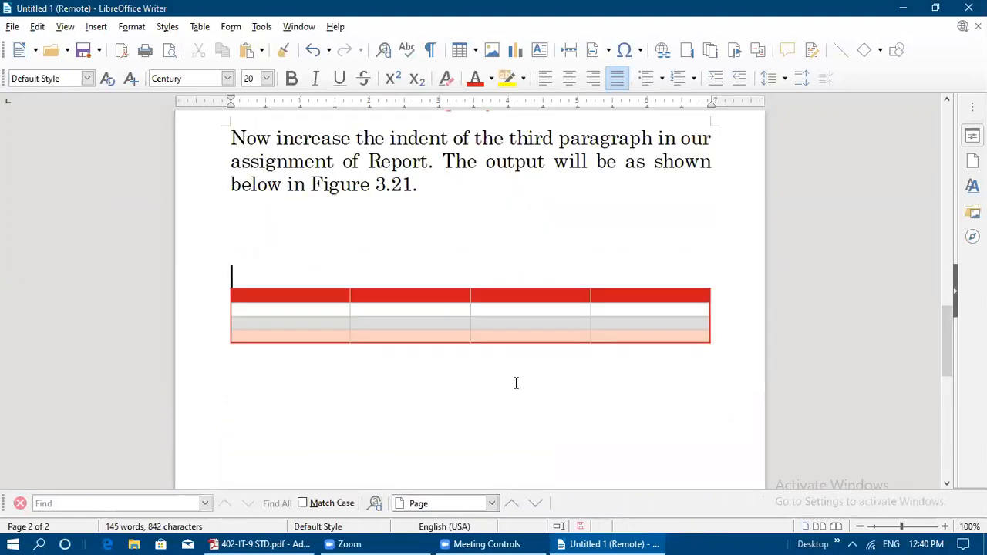
pyautogui.hotkey('ctrl', 'z')
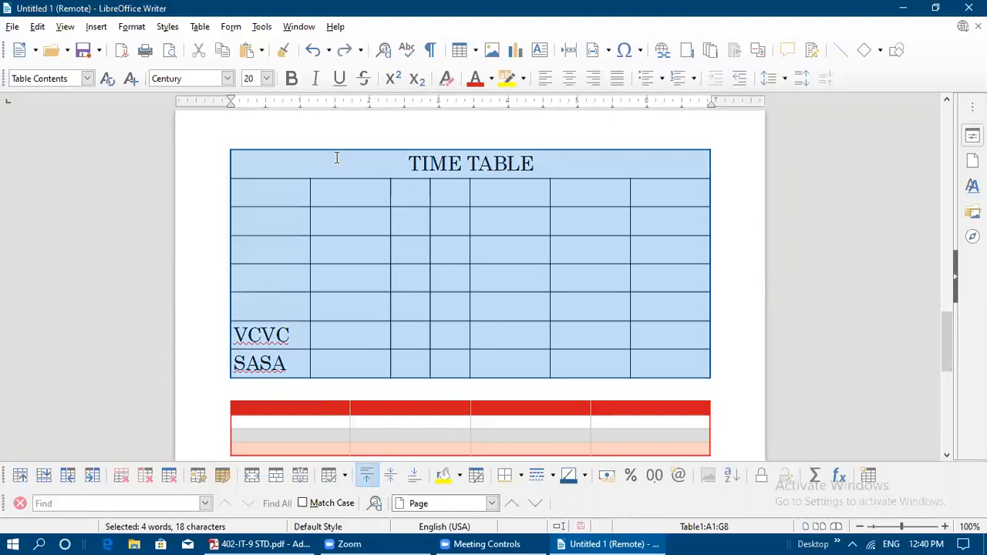
# - Split the TIME TABLE heading cell vertically into 7 cells
pyautogui.click(336, 157)
pyautogui.moveTo(304, 167); pyautogui.dragTo(547, 172)
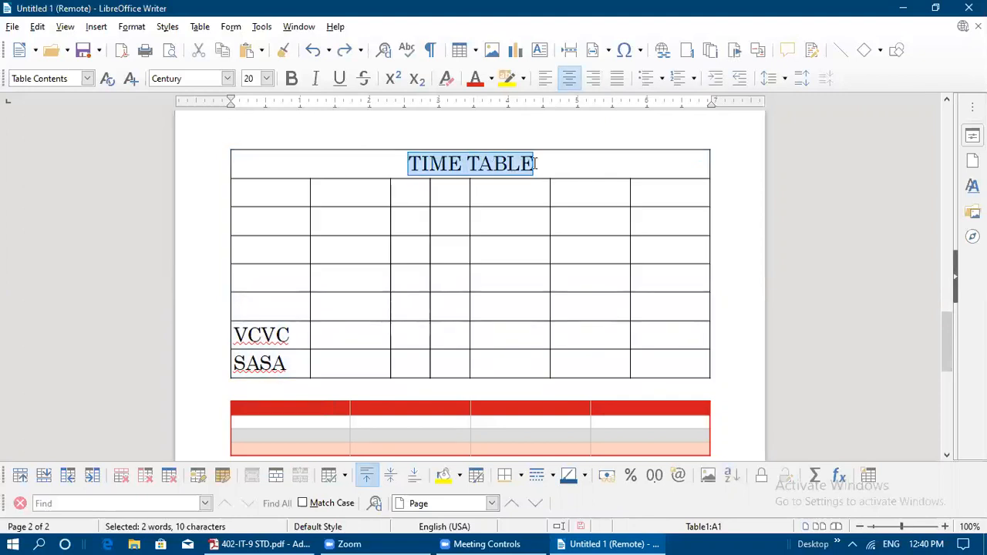
pyautogui.rightClick(553, 163)
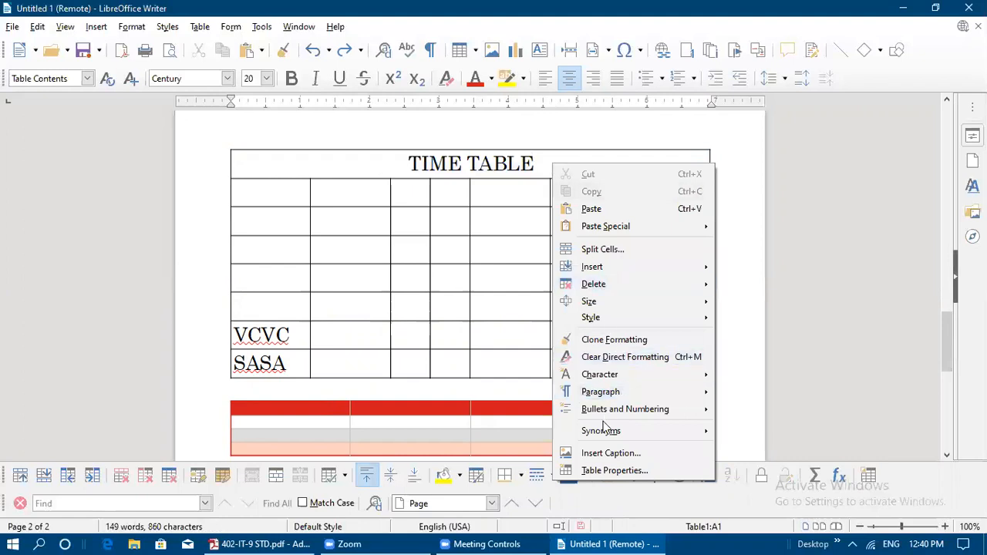
pyautogui.click(602, 249)
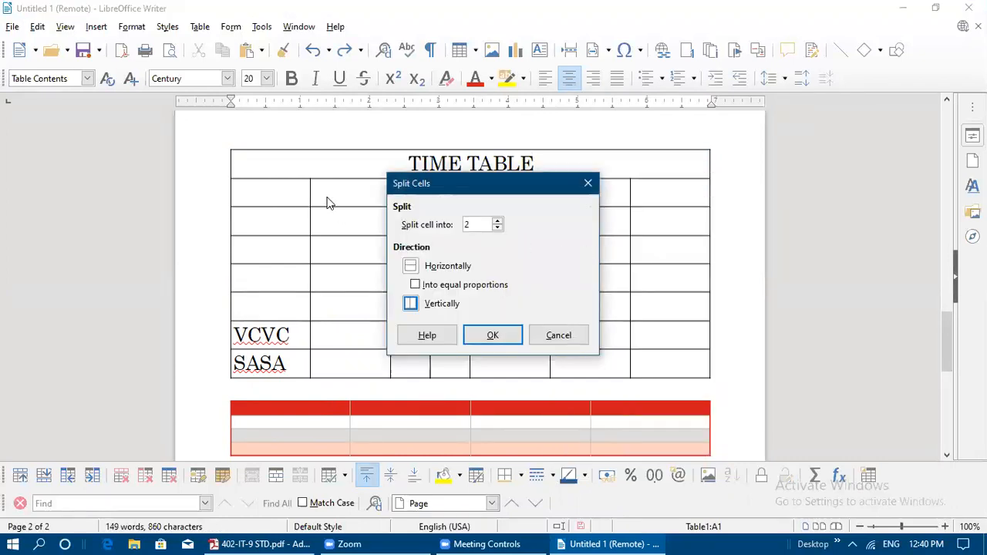
pyautogui.click(498, 221)
pyautogui.click(498, 221)
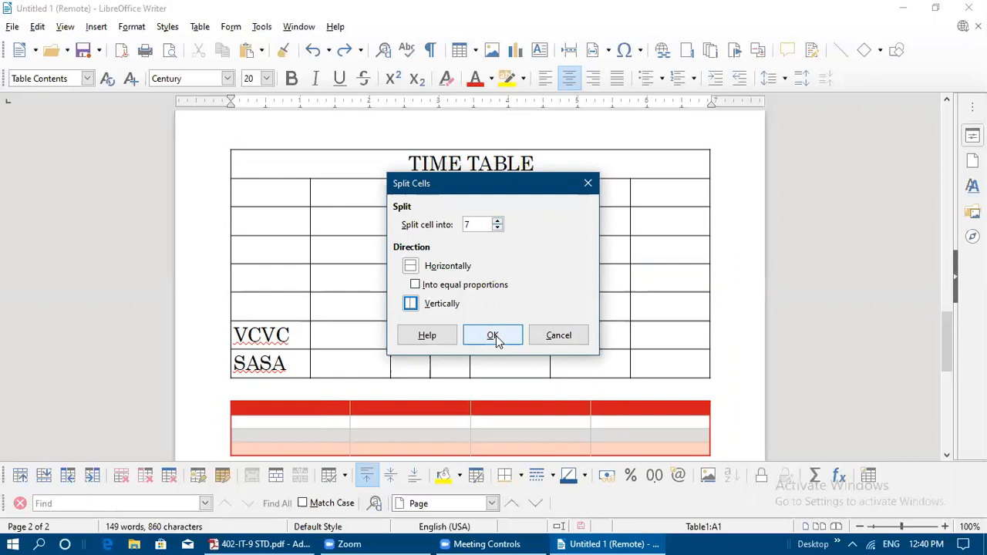
pyautogui.click(492, 336)
# - Delete the column containing the second cell of the row directly below the split heading row
pyautogui.click(343, 277)
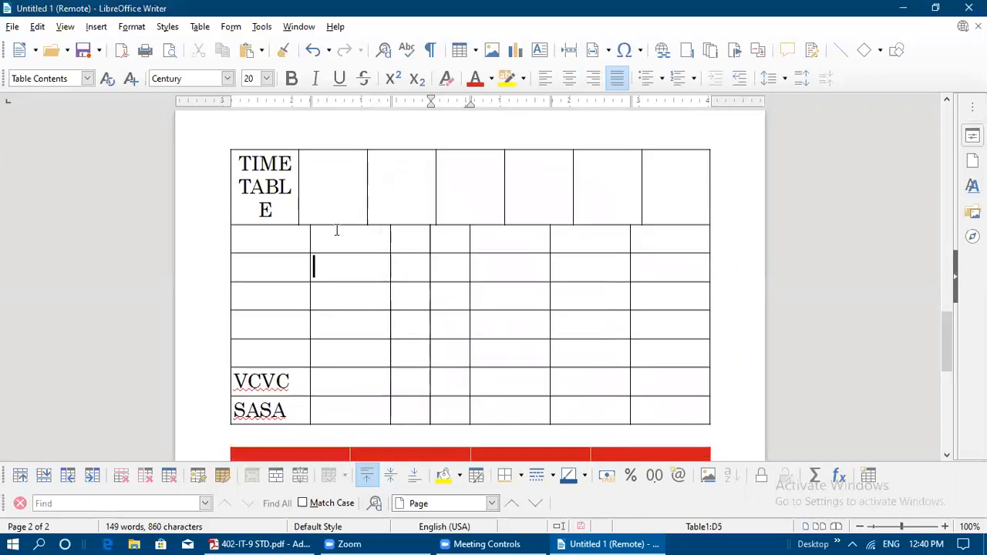
pyautogui.moveTo(295, 210); pyautogui.dragTo(320, 210)
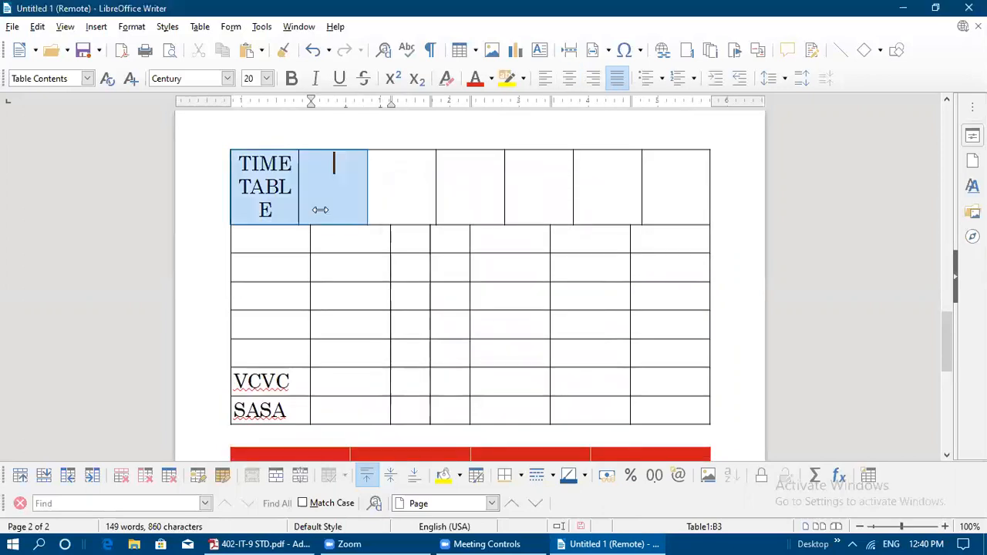
pyautogui.click(344, 267)
pyautogui.click(348, 238)
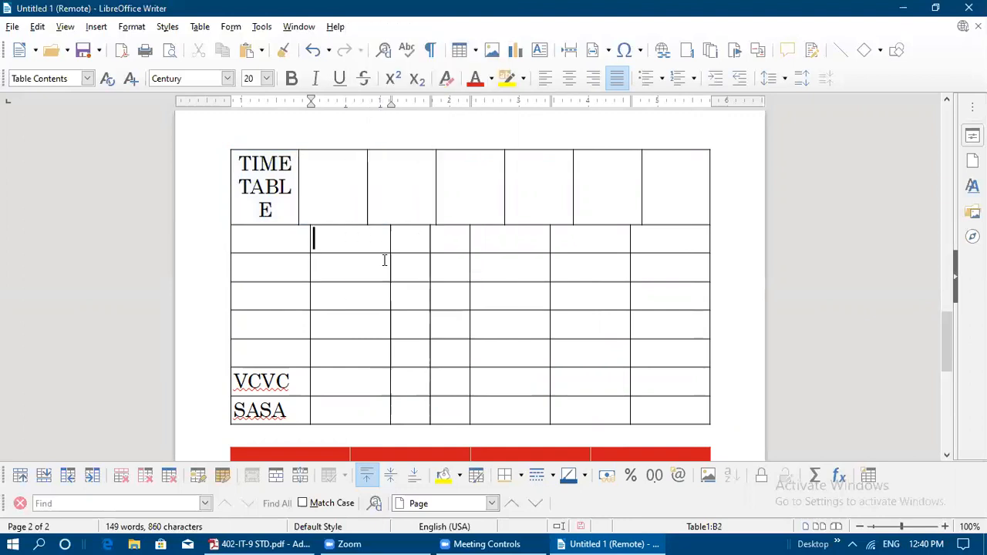
pyautogui.rightClick(348, 239)
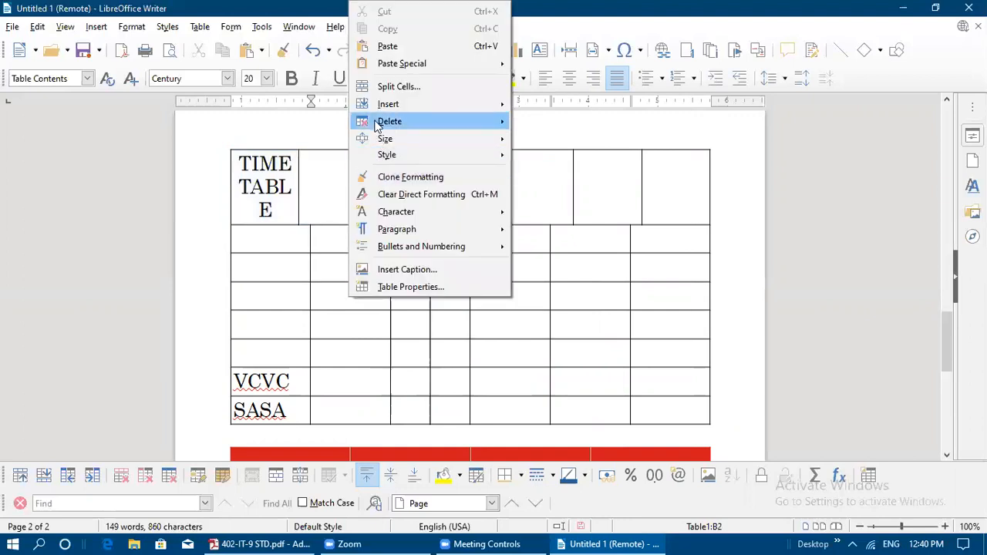
pyautogui.moveTo(379, 123)
pyautogui.click(549, 136)
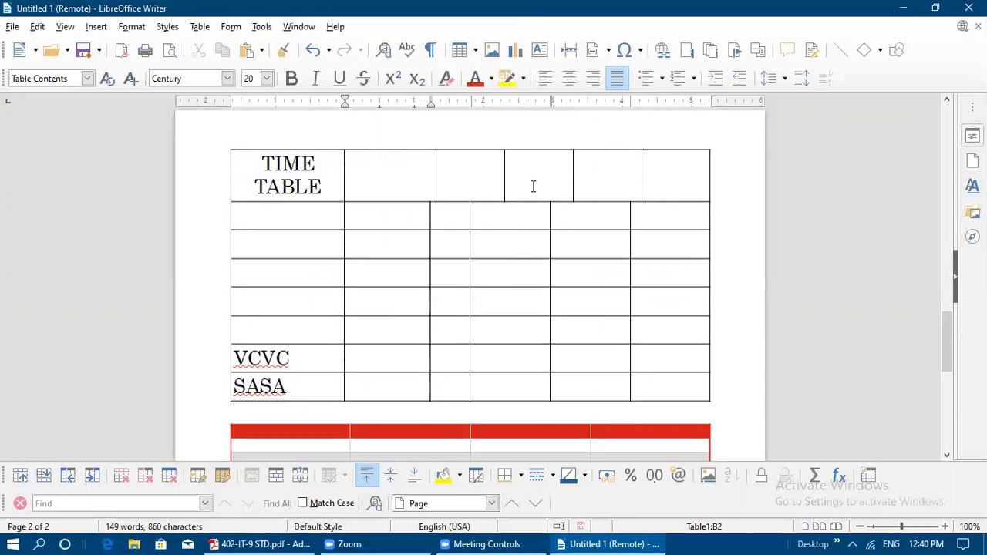
# - Compare the edited table with the textbook PDF's instructions for deleting rows and columns
pyautogui.moveTo(312, 164); pyautogui.dragTo(659, 191)
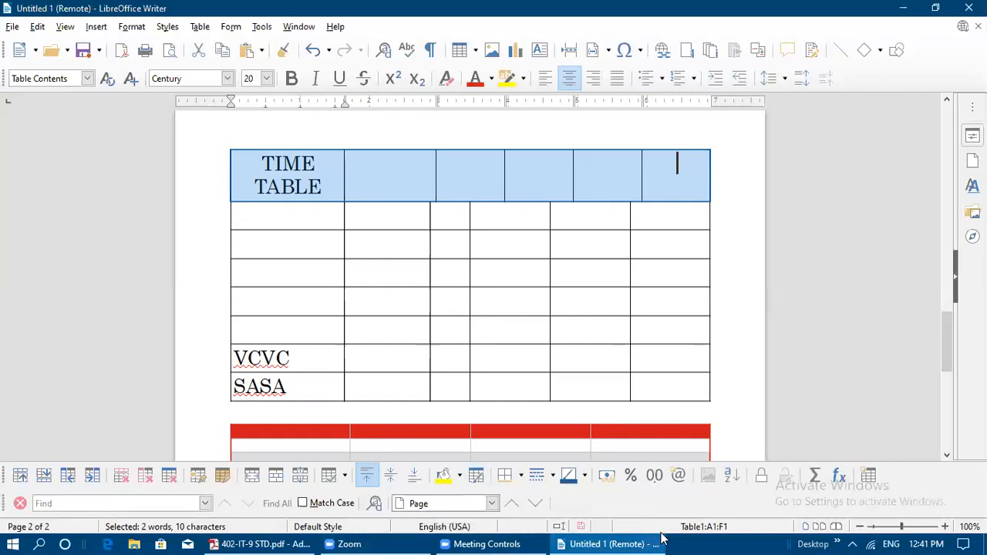
pyautogui.click(590, 540)
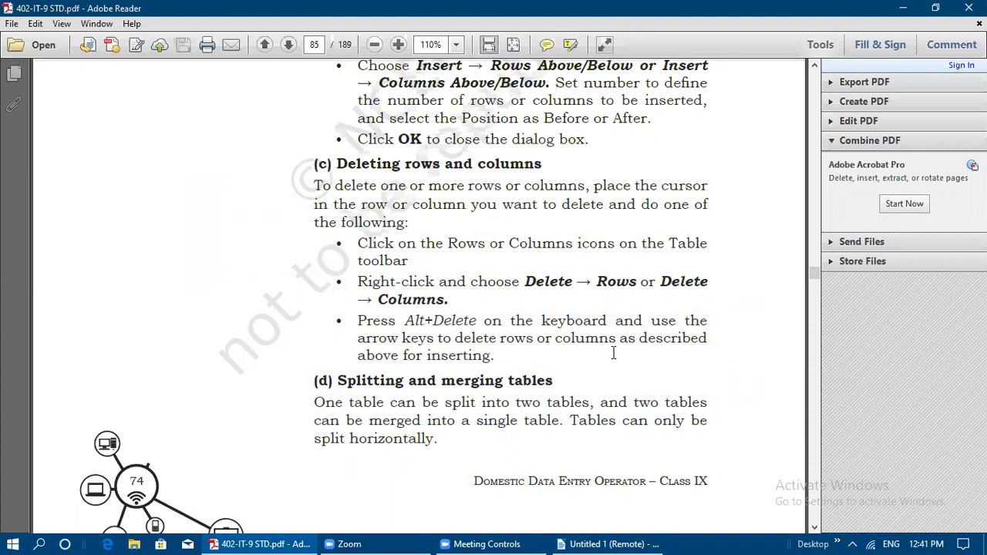
pyautogui.moveTo(612, 542)
pyautogui.click(605, 523)
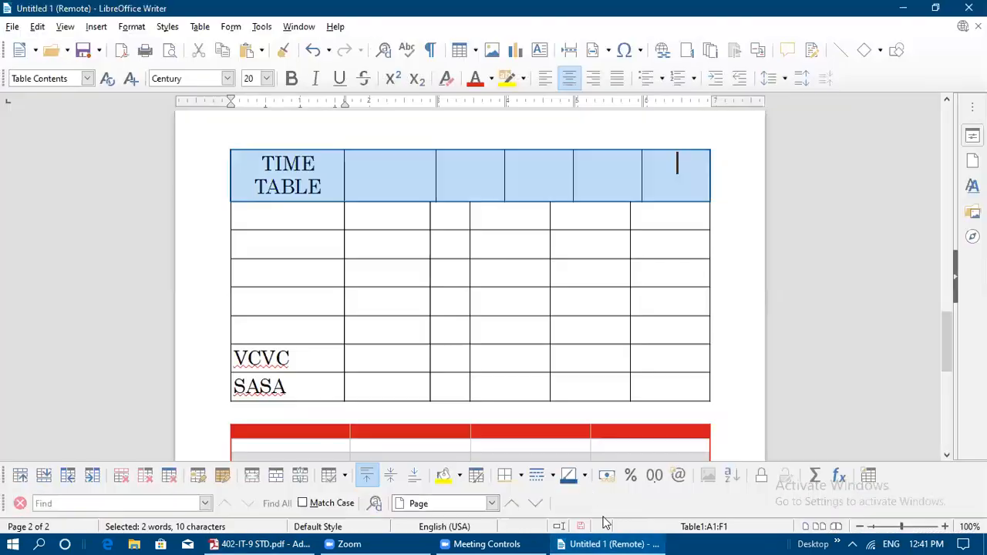
pyautogui.click(321, 329)
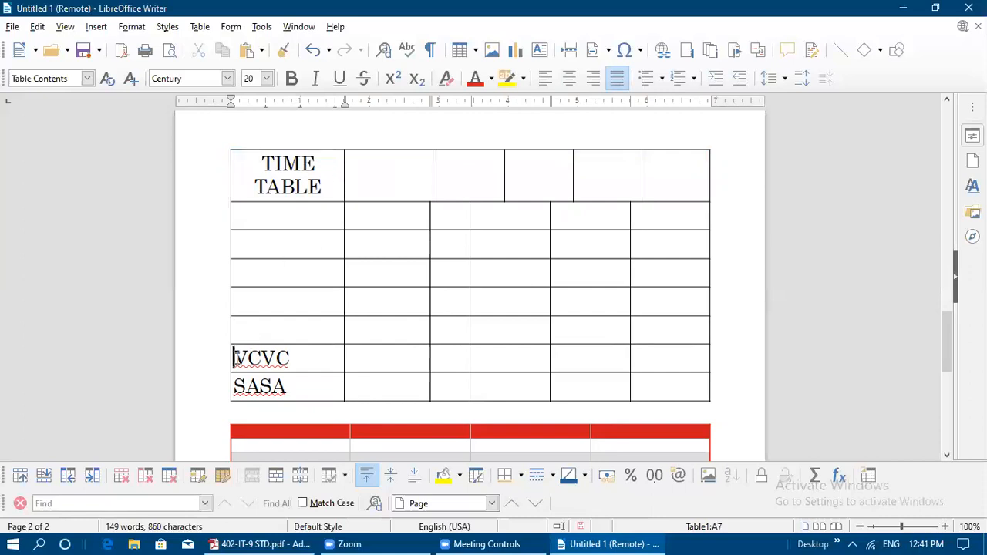
pyautogui.click(289, 362)
# - Switch to the textbook PDF in Adobe Reader and read the section on splitting and merging tables
pyautogui.click(258, 543)
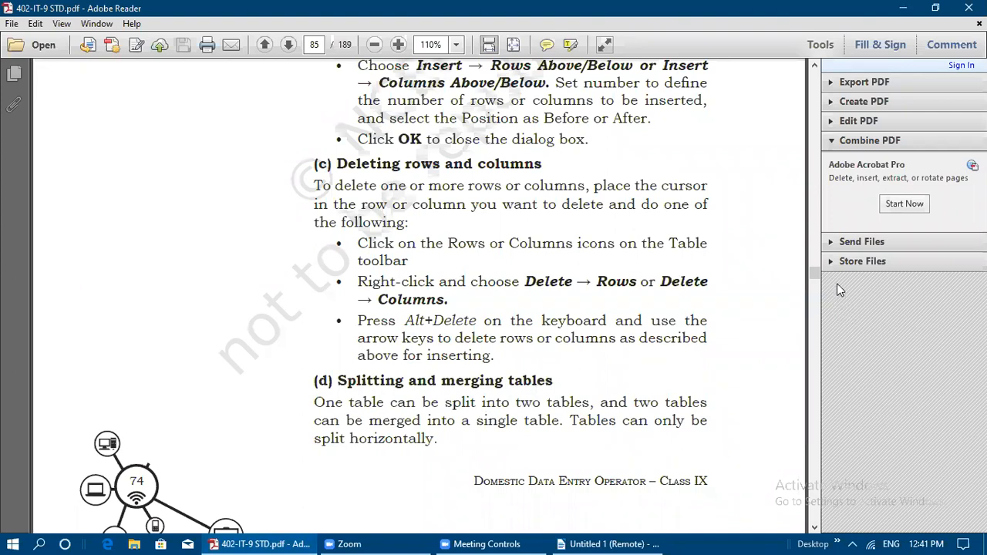
pyautogui.click(582, 540)
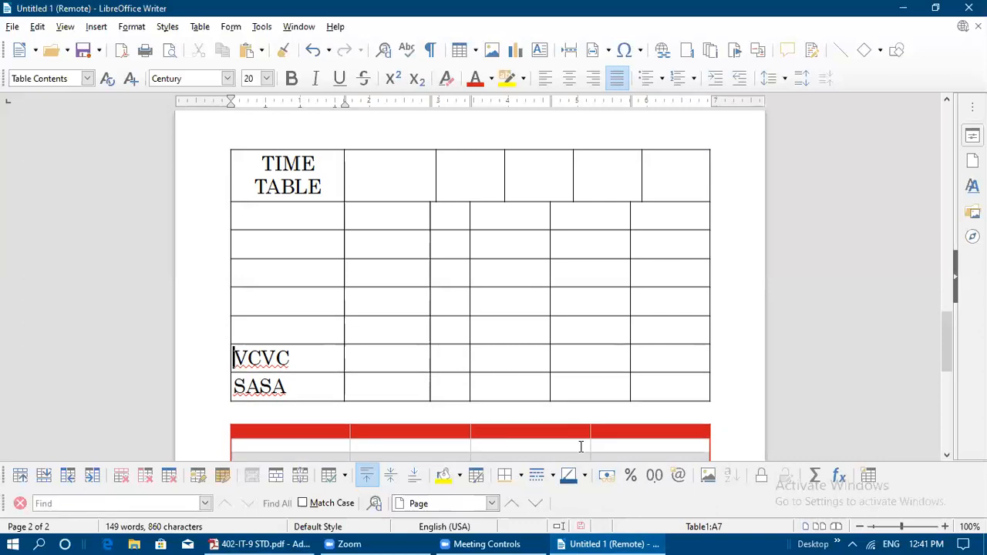
pyautogui.click(263, 542)
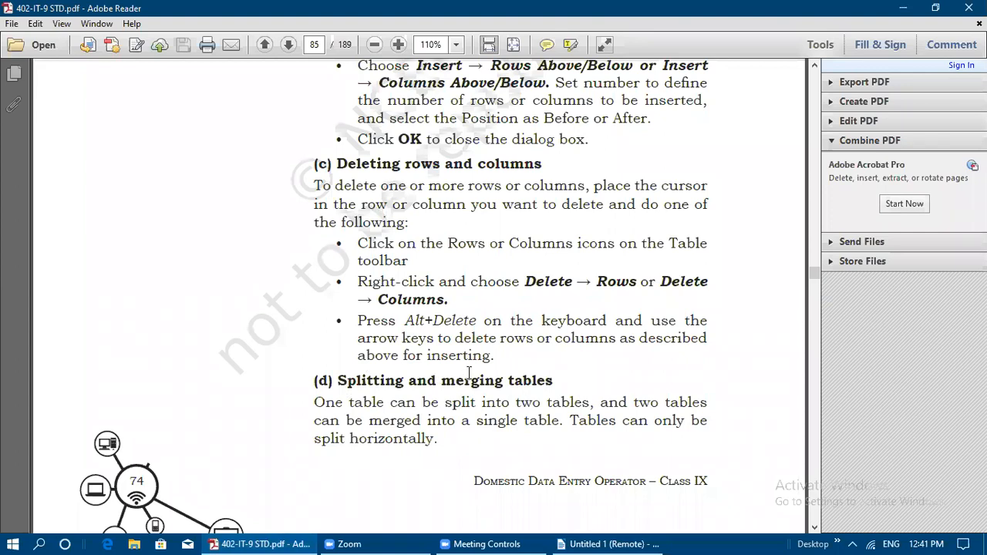
pyautogui.scroll(-3, 468, 373)
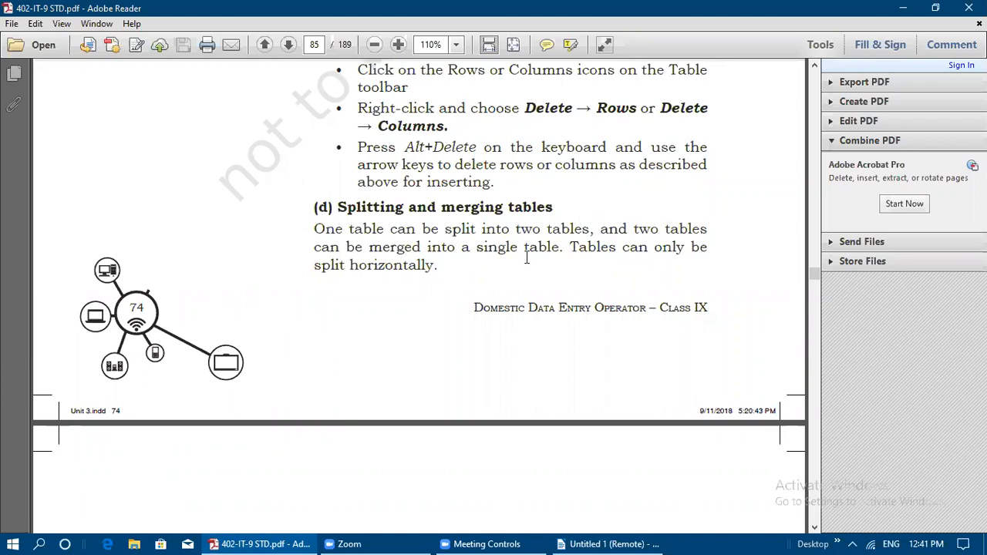
# - Read the textbook's instructions for splitting a table and return to the document in LibreOffice Writer
pyautogui.scroll(-5, 558, 262)
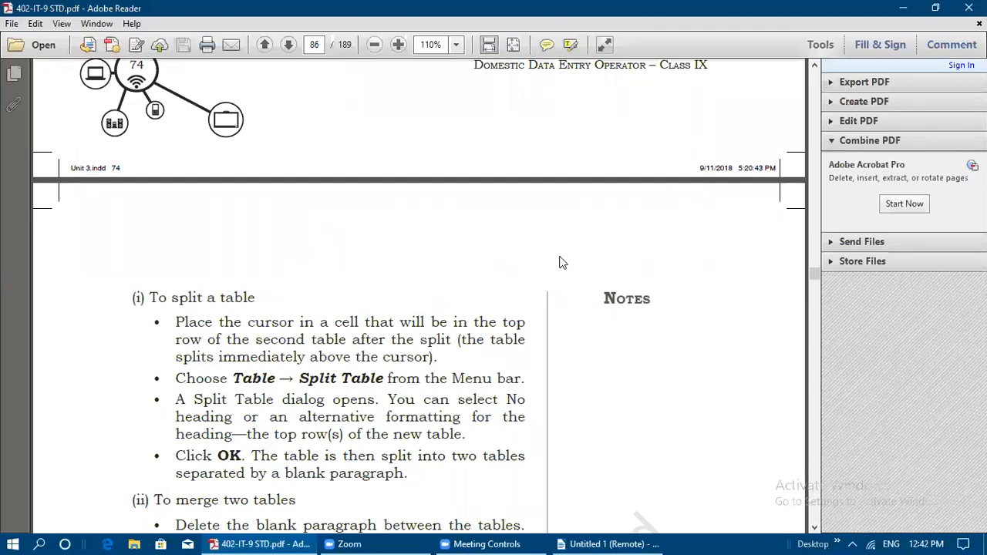
pyautogui.scroll(-2, 560, 263)
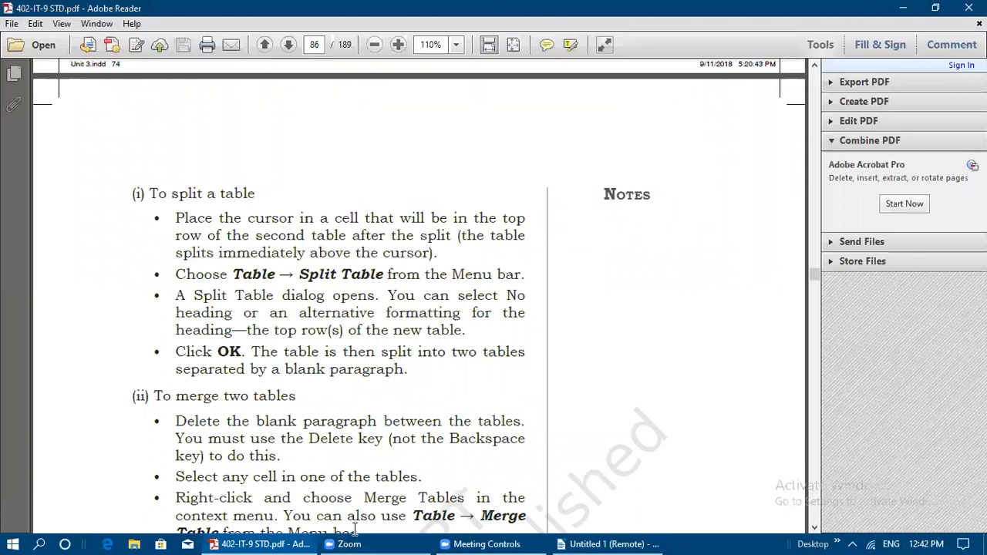
pyautogui.hotkey('alt', 'Tab')
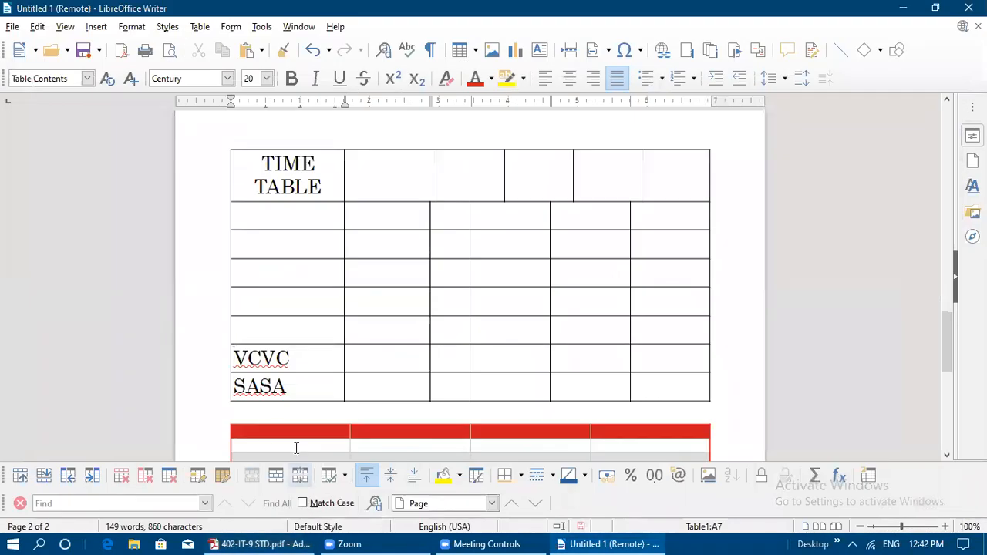
# - Split the TIME TABLE table above the VCVC row, using the No heading option
pyautogui.click(234, 326)
pyautogui.click(235, 358)
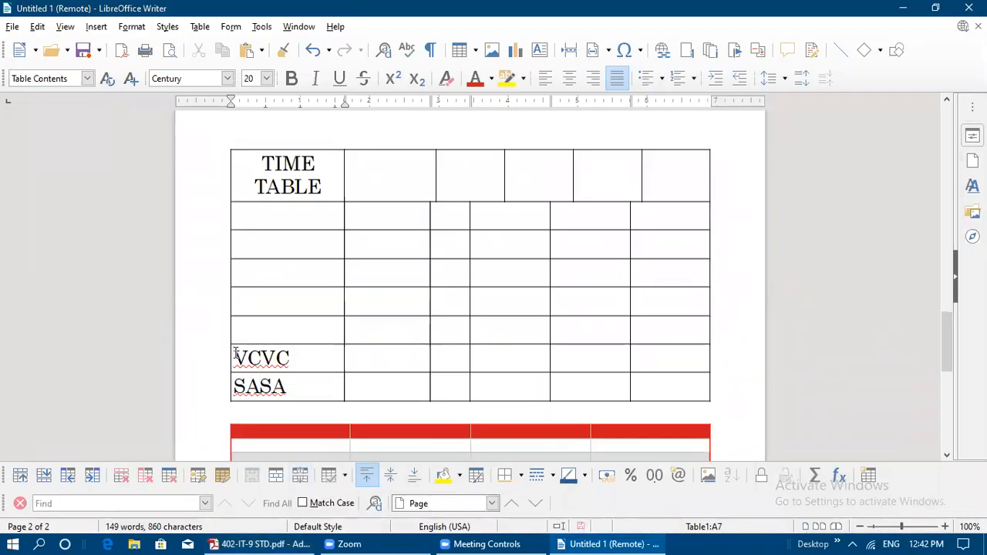
pyautogui.click(203, 29)
pyautogui.click(247, 193)
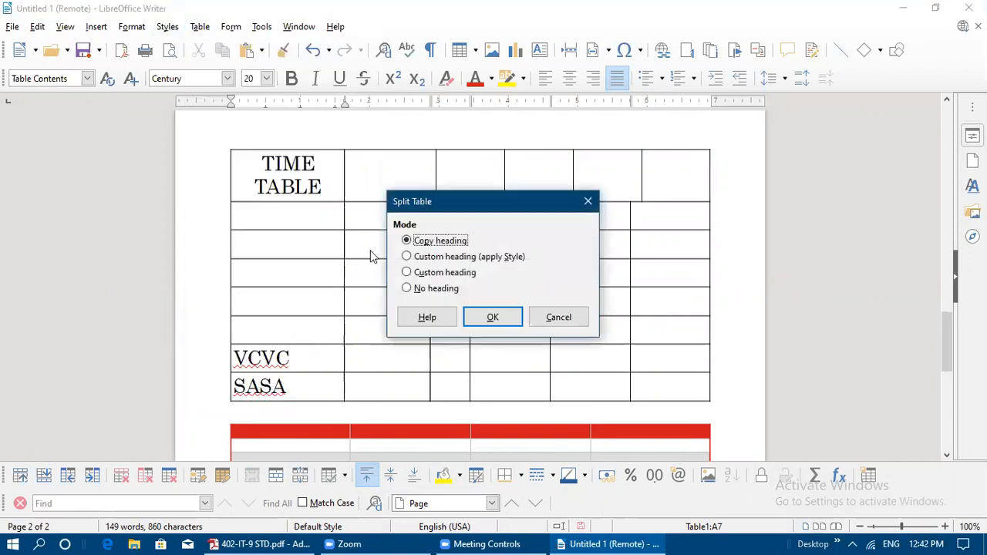
pyautogui.click(436, 289)
pyautogui.click(494, 316)
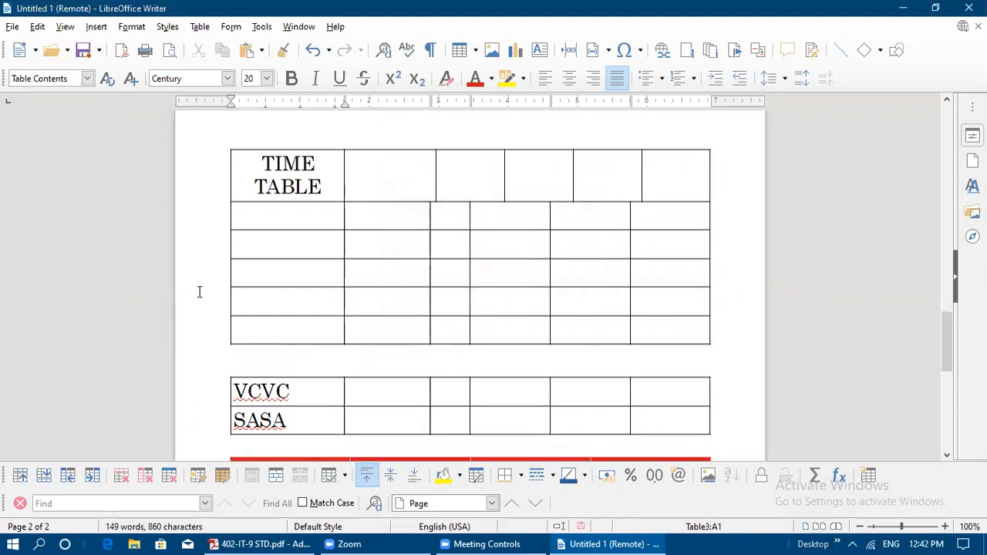
# - Check the splitting instructions in the textbook PDF, return to Writer and undo the table split
pyautogui.click(259, 544)
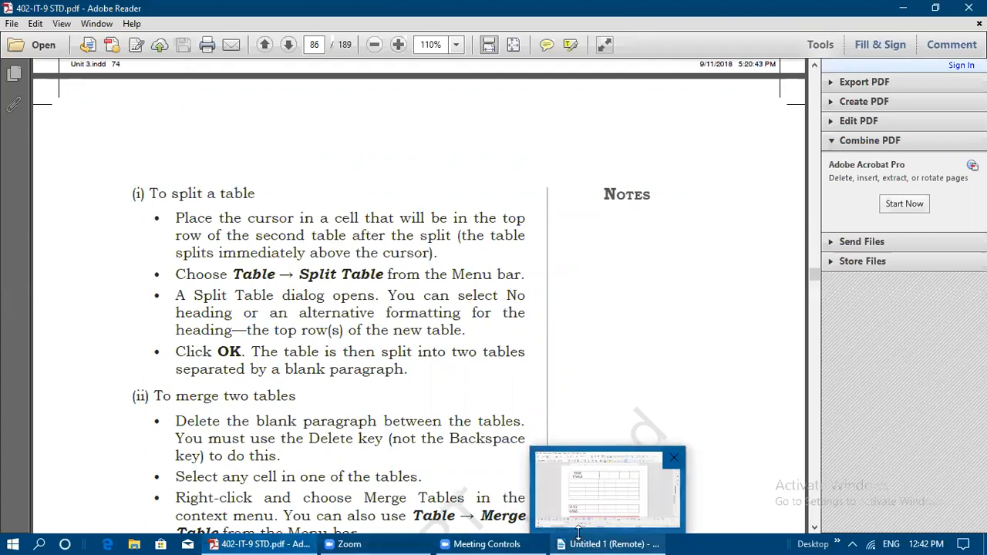
pyautogui.click(570, 523)
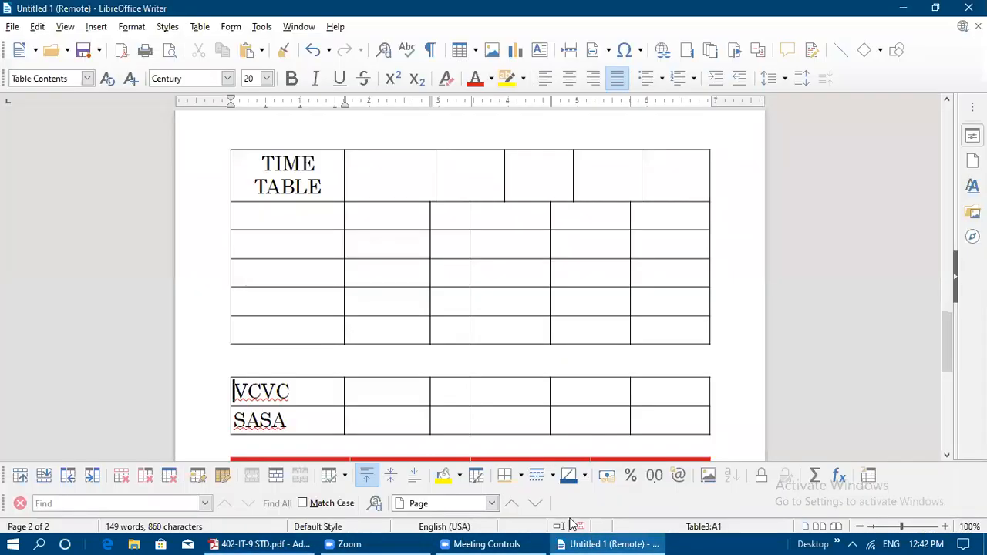
pyautogui.click(269, 359)
pyautogui.press('BackSpace')
# - Split the table again directly above the VCVC row with the No heading mode
pyautogui.click(235, 357)
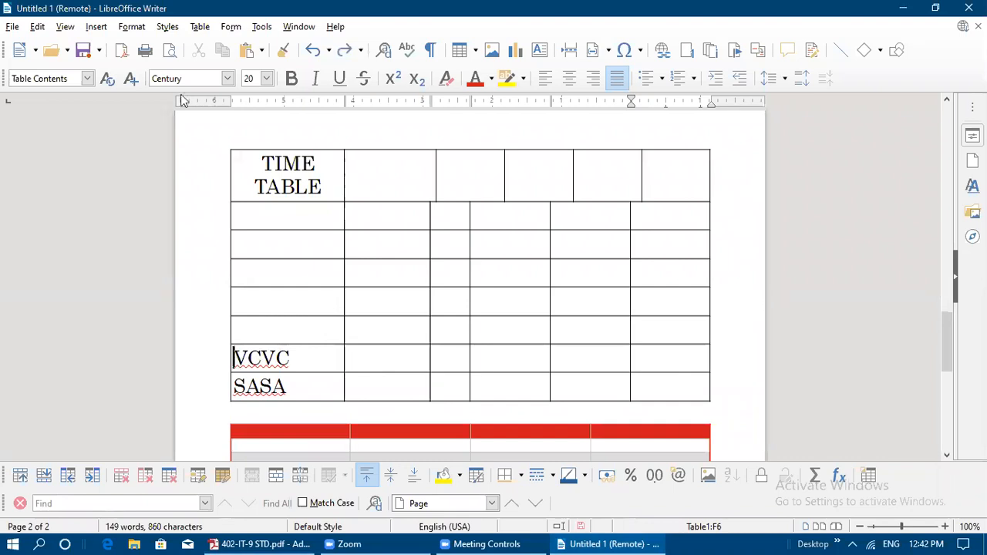
pyautogui.click(193, 27)
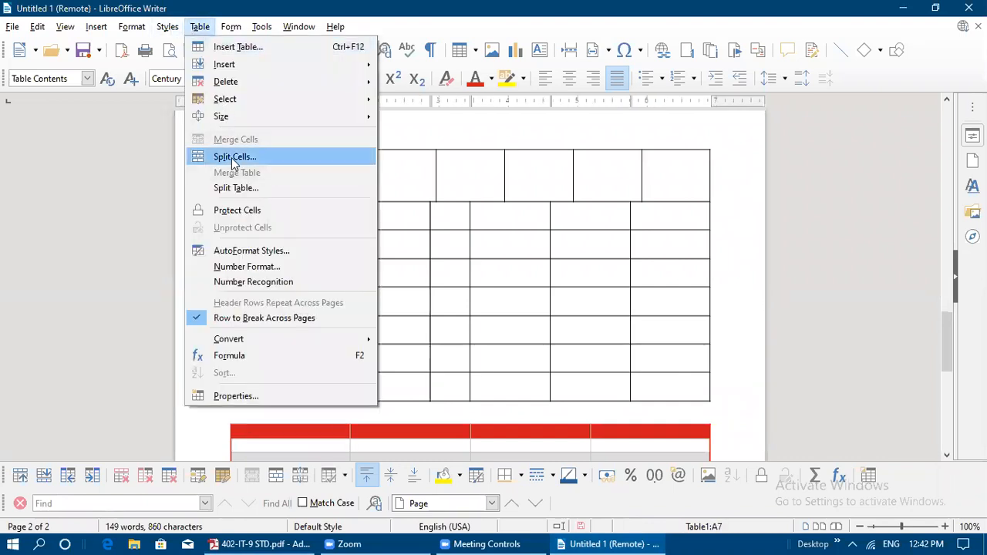
pyautogui.click(235, 188)
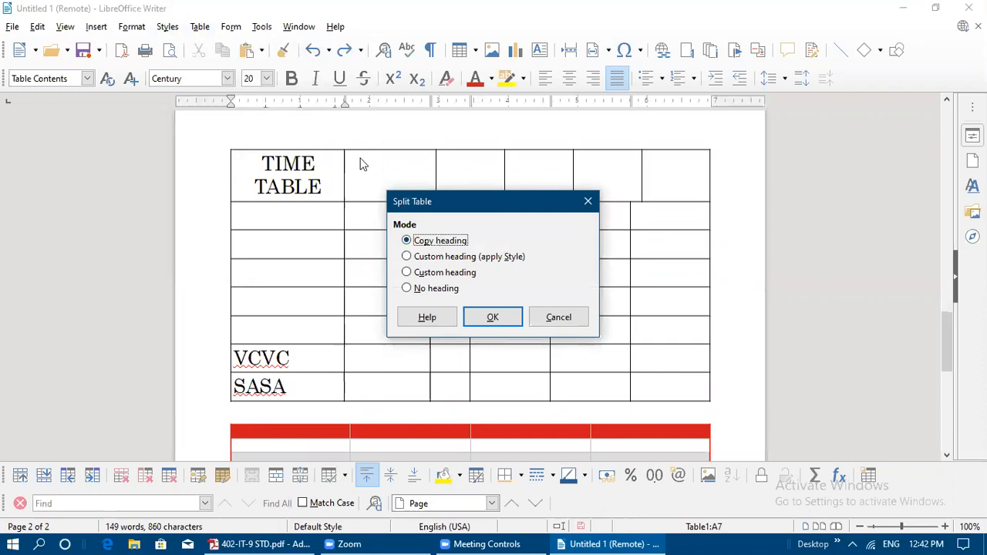
pyautogui.click(407, 290)
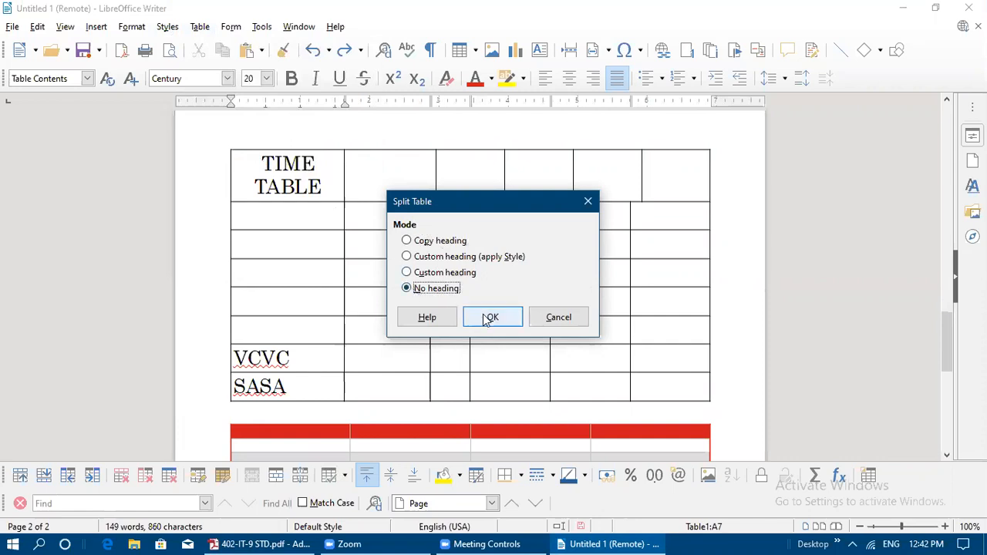
pyautogui.click(487, 318)
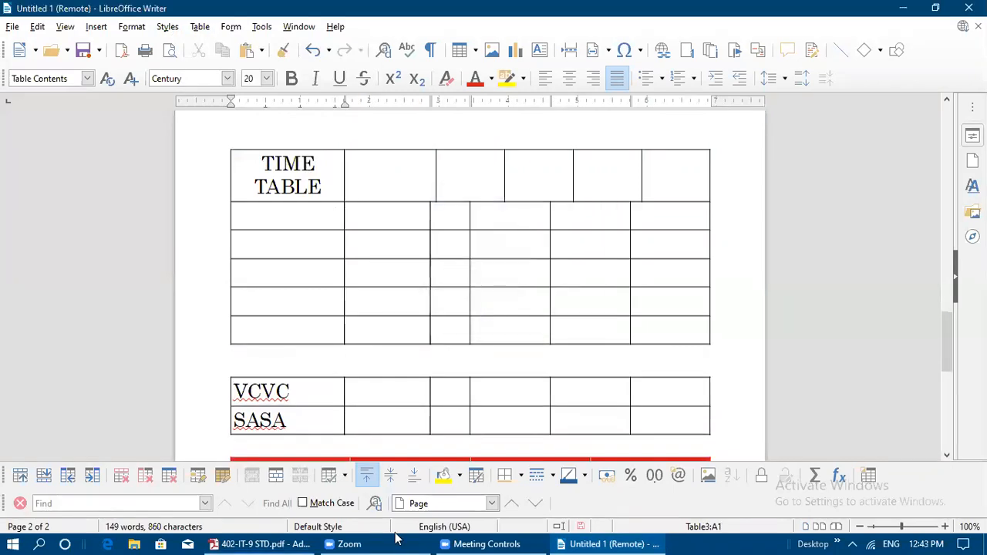
# - Switch to the textbook PDF in Adobe Reader and read the instructions for merging two tables
pyautogui.click(252, 539)
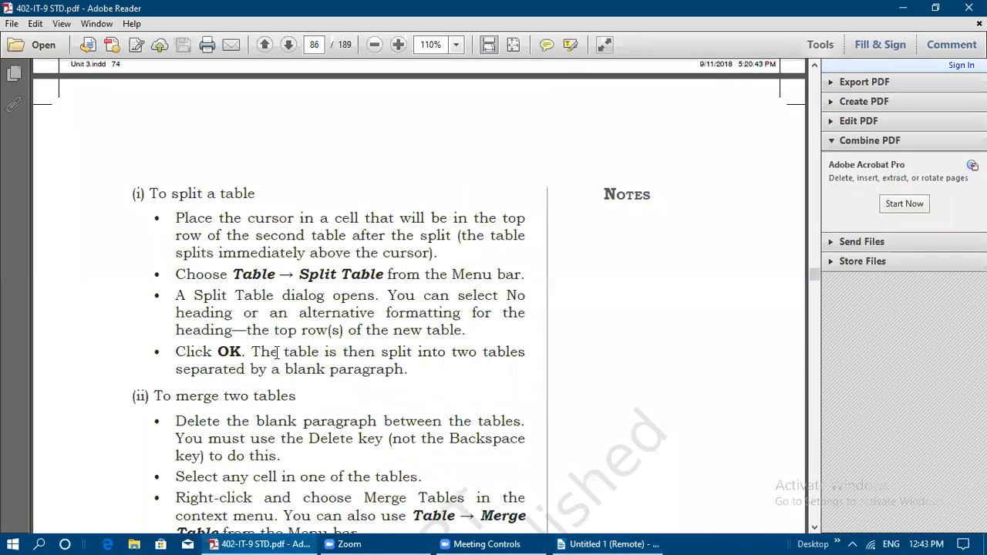
pyautogui.scroll(-3, 277, 353)
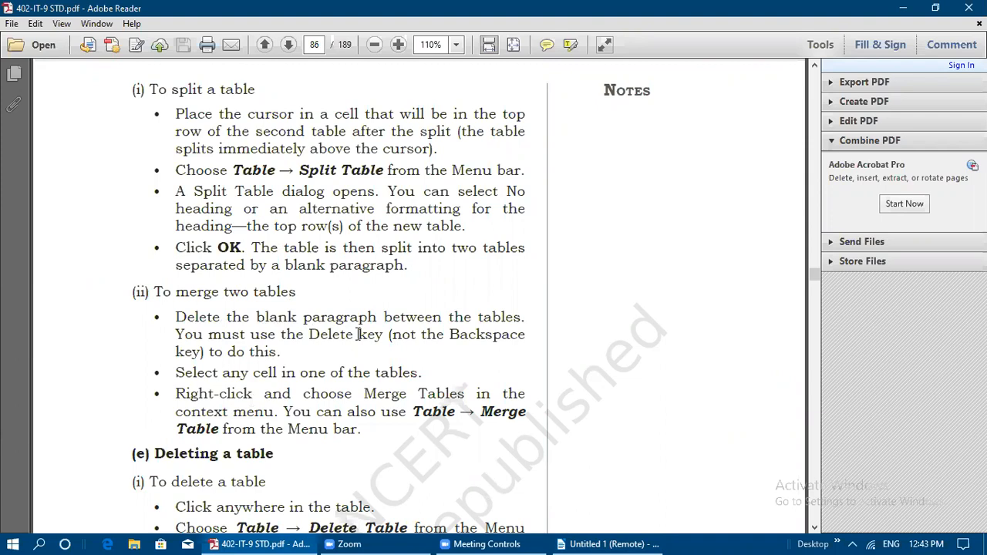
pyautogui.scroll(-3, 358, 334)
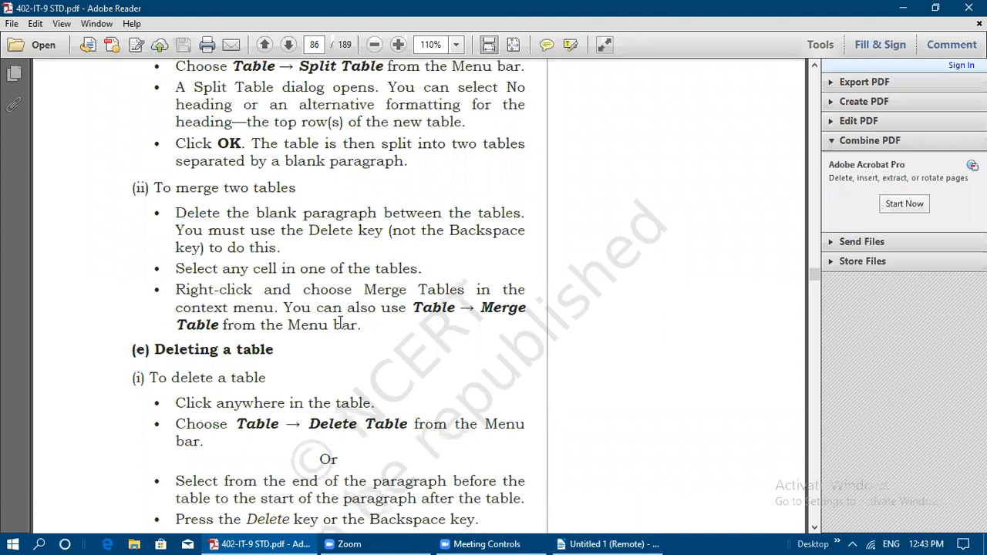
# - Return to Writer and delete the blank paragraph between the TIME TABLE table and the VCVC table
pyautogui.click(586, 543)
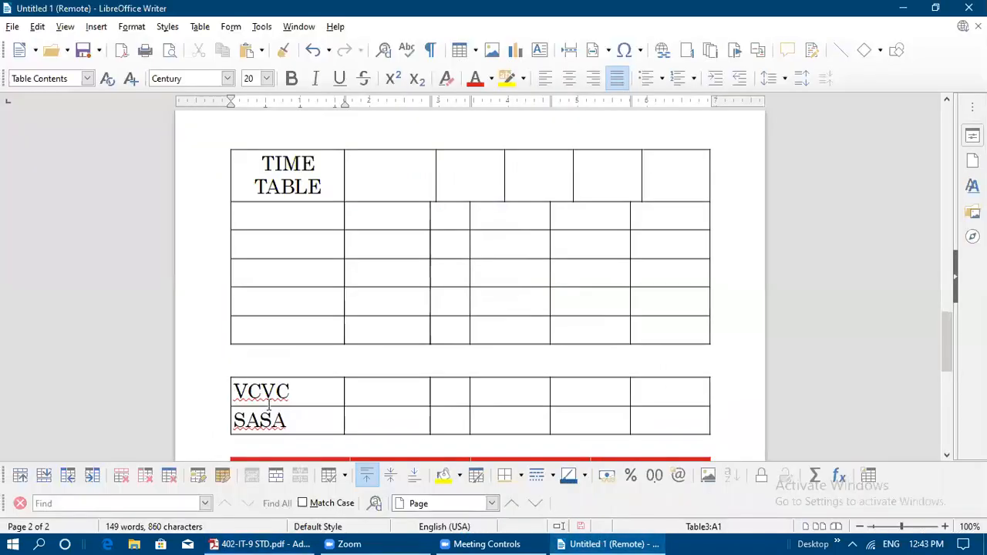
pyautogui.click(239, 361)
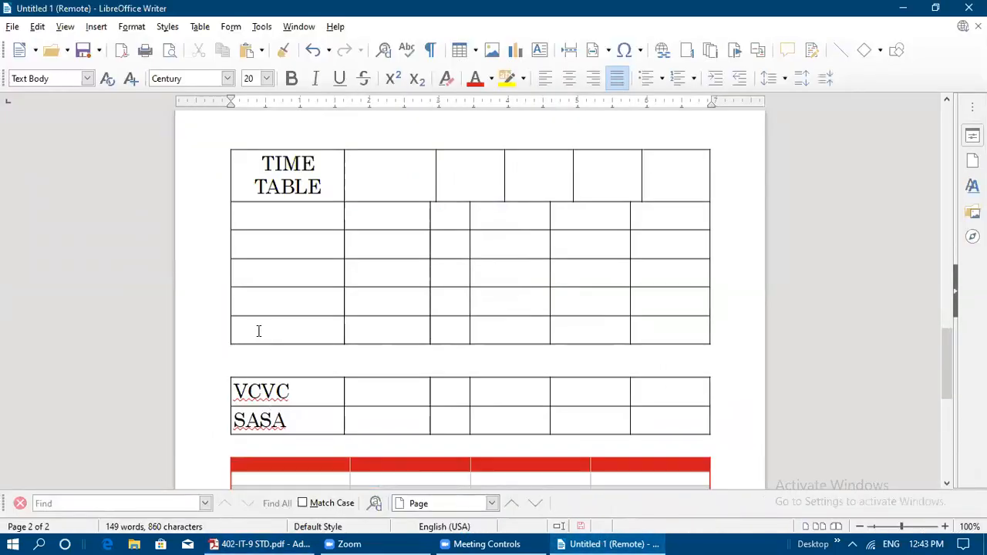
pyautogui.press('Delete')
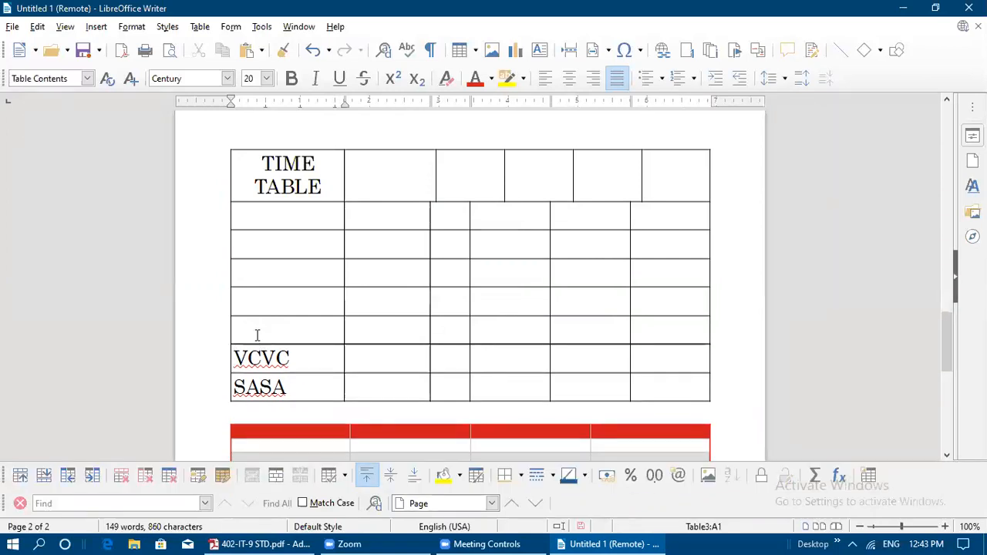
# - Merge the TIME TABLE table with the adjoining VCVC and SASA table using Merge Table
pyautogui.click(199, 28)
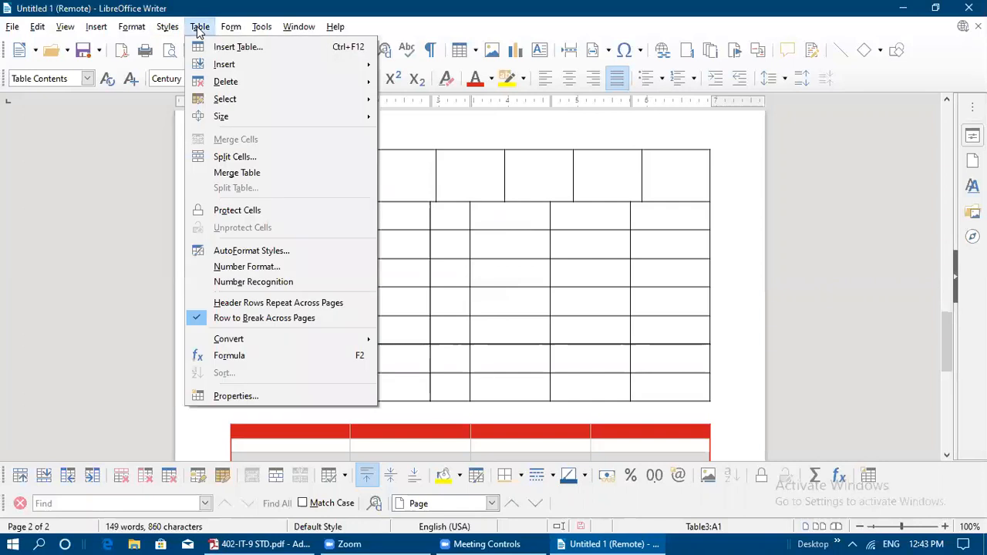
pyautogui.click(403, 265)
pyautogui.click(390, 260)
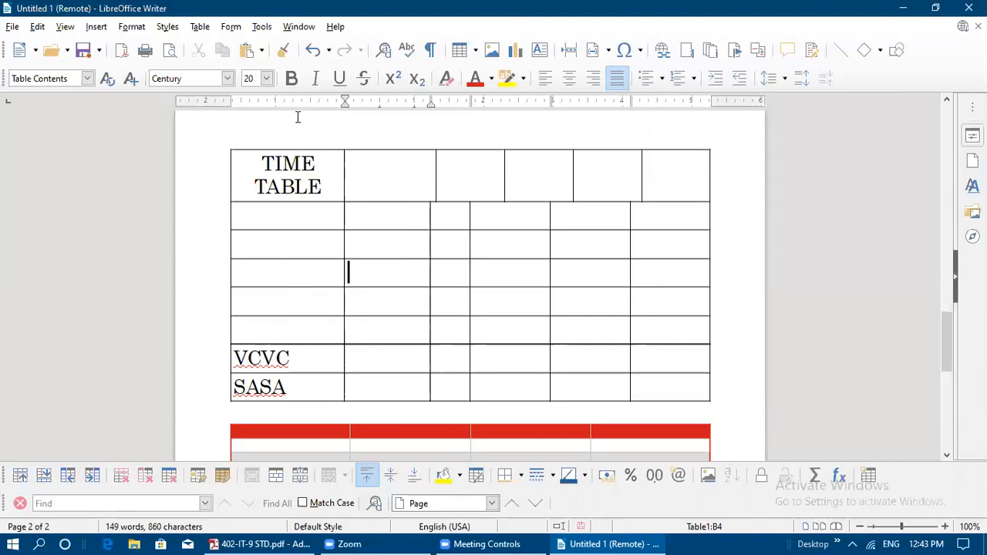
pyautogui.click(199, 27)
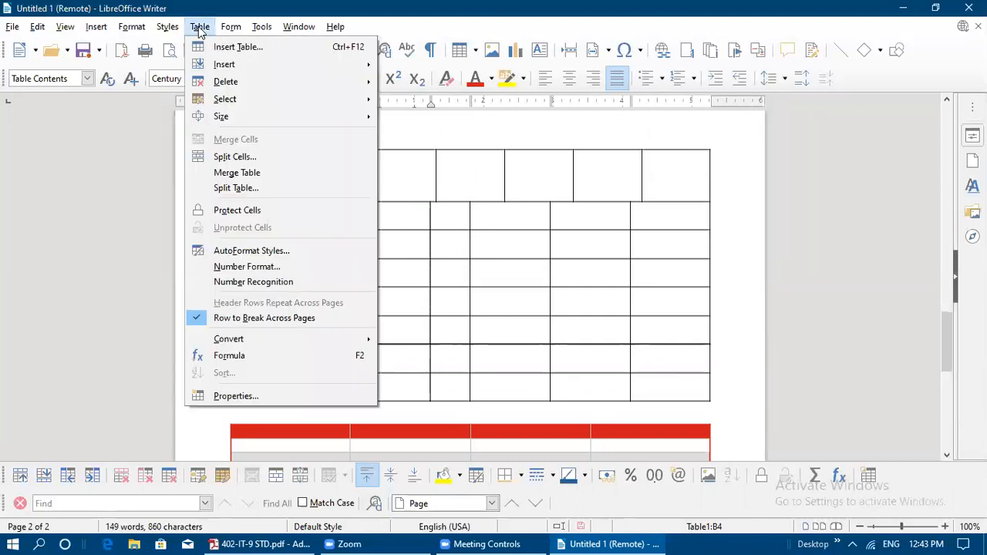
pyautogui.click(228, 175)
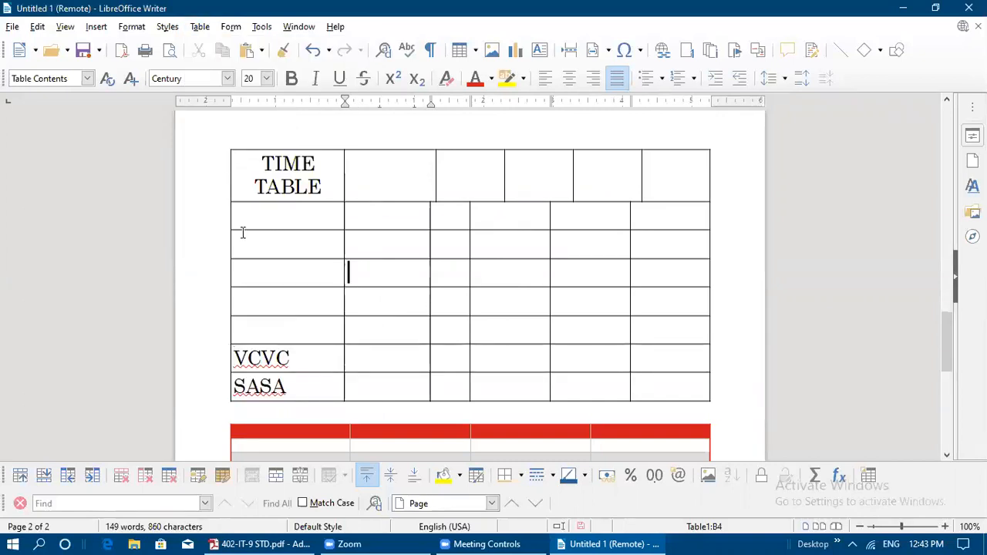
# - Switch to the textbook PDF in Adobe Reader and read the section on deleting a table
pyautogui.click(271, 538)
pyautogui.scroll(-3, 293, 451)
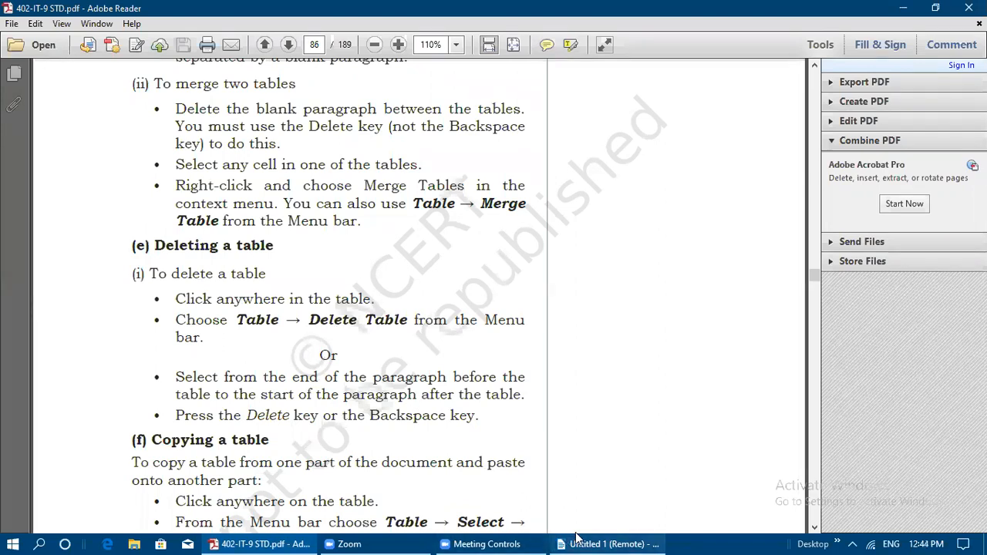
pyautogui.moveTo(577, 537)
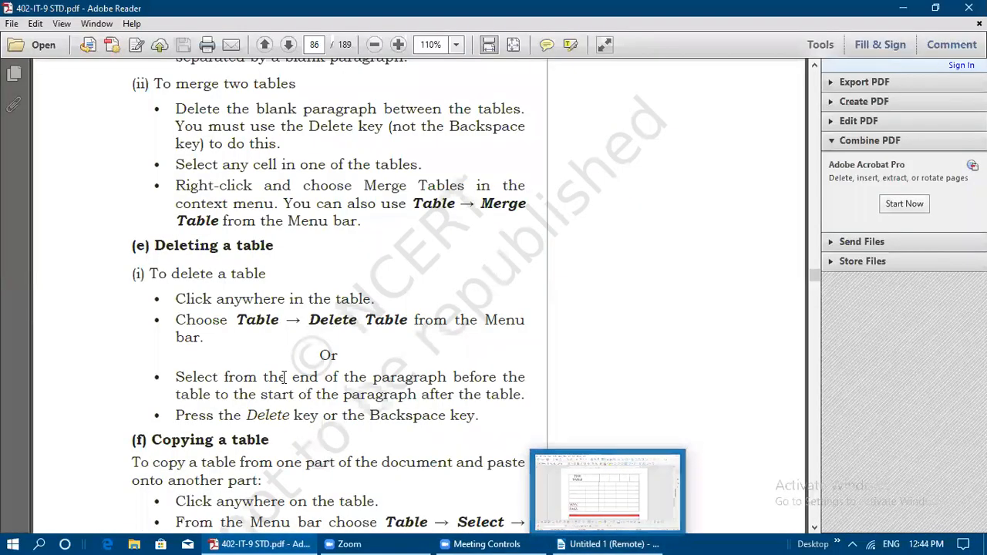
# - Return to Writer and delete the entire red-header table below the TIME TABLE table
pyautogui.click(270, 541)
pyautogui.scroll(-3, 366, 403)
pyautogui.click(306, 342)
pyautogui.rightClick(304, 352)
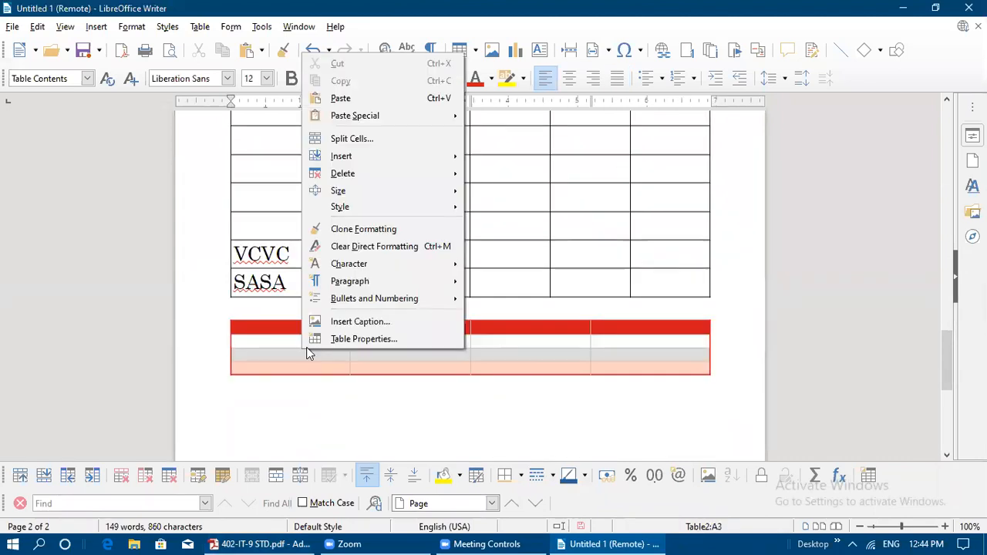
pyautogui.moveTo(347, 174)
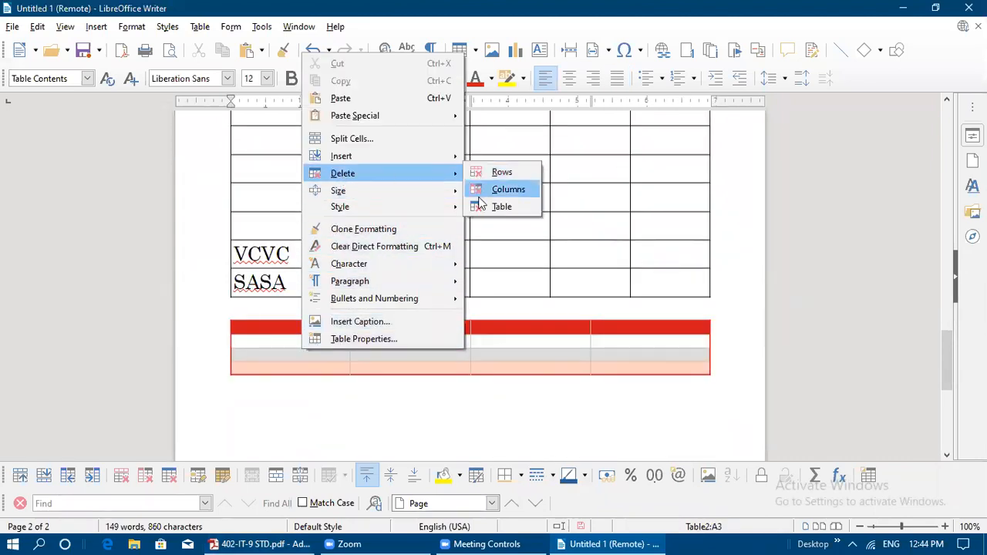
pyautogui.click(484, 207)
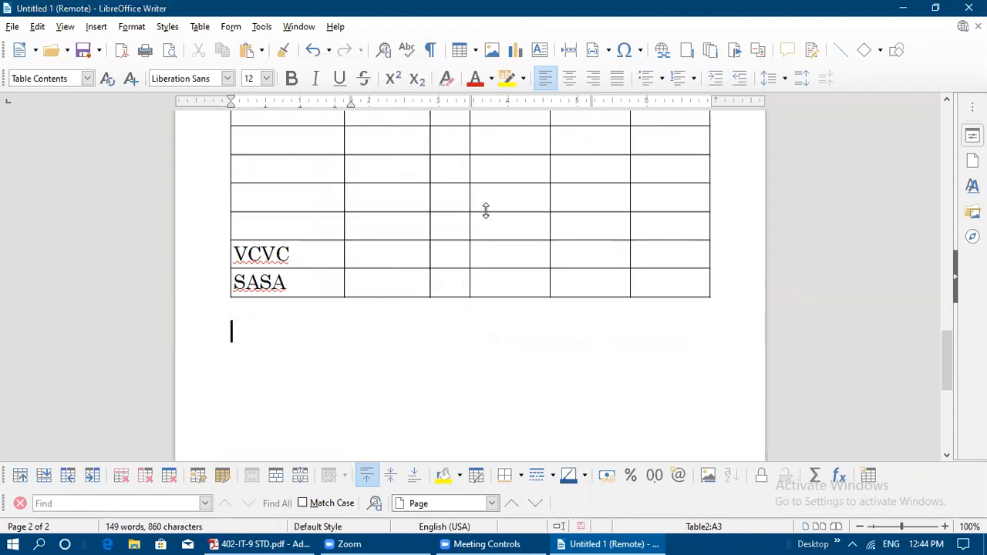
# - Switch to the textbook PDF in Adobe Reader and read the section on copying a table
pyautogui.click(243, 537)
pyautogui.scroll(-3, 250, 409)
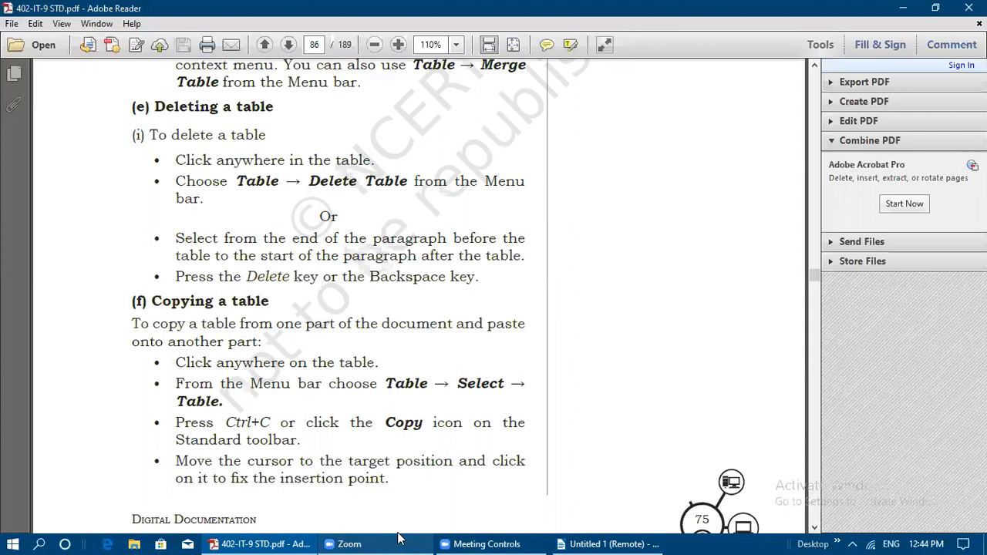
pyautogui.moveTo(629, 539)
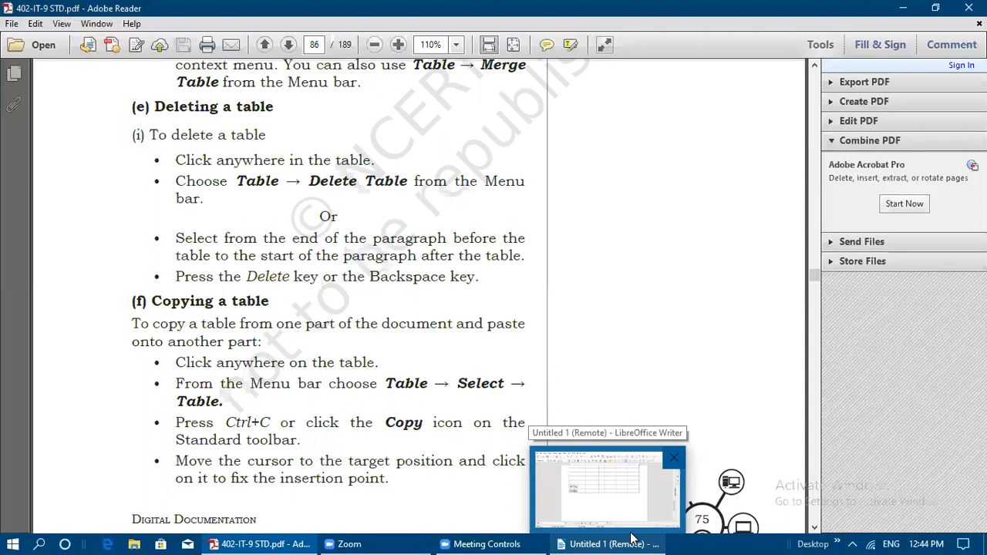
# - Switch to Writer and copy the entire TIME TABLE table
pyautogui.click(631, 537)
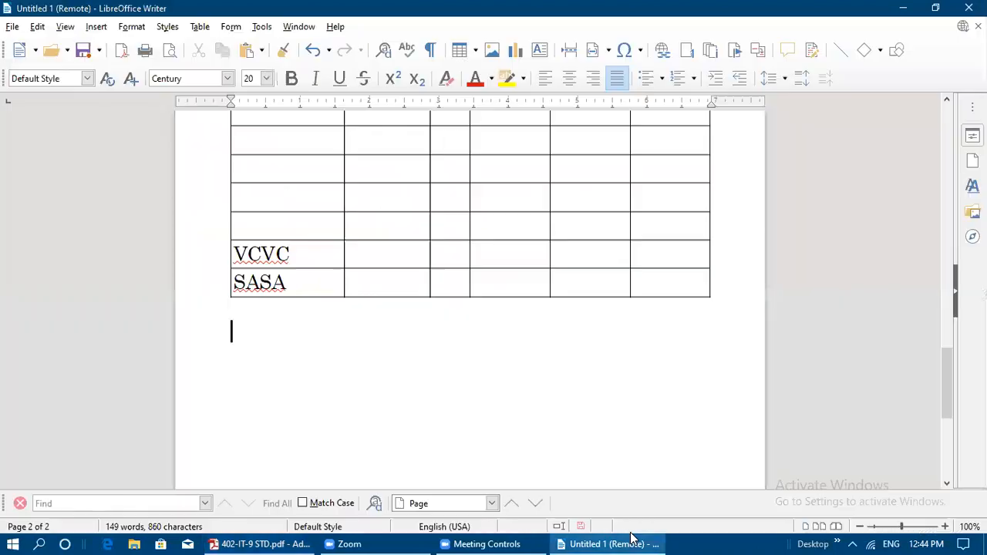
pyautogui.click(228, 340)
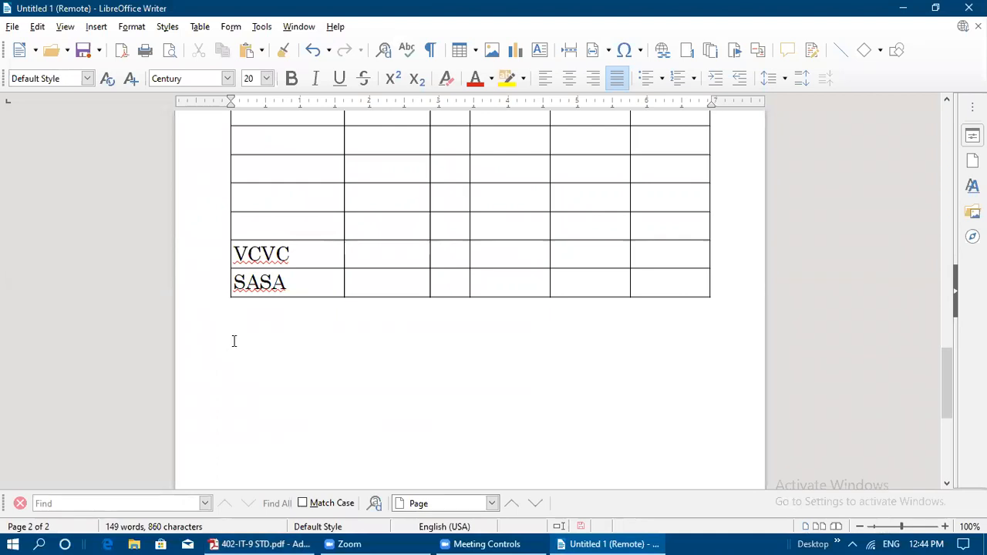
pyautogui.scroll(5, 234, 341)
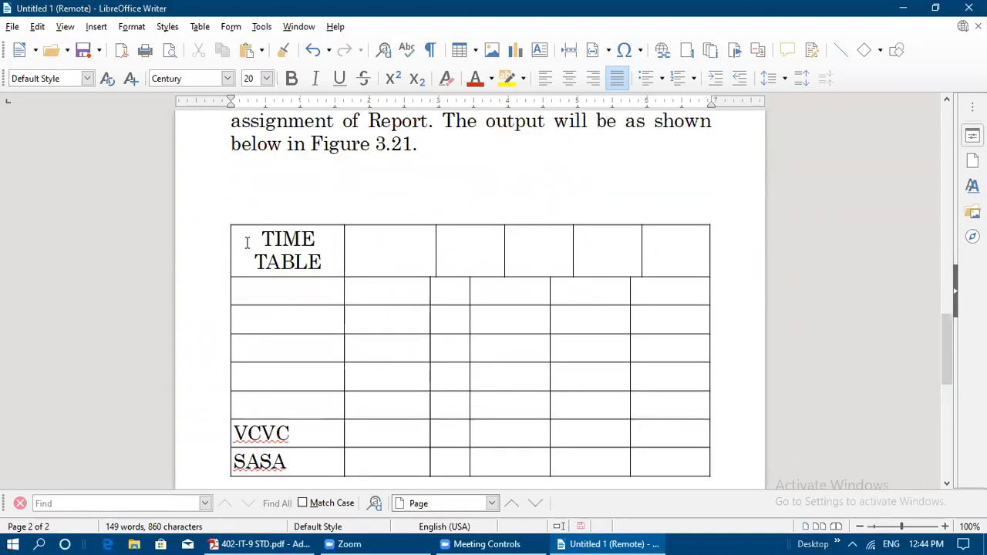
pyautogui.click(247, 243)
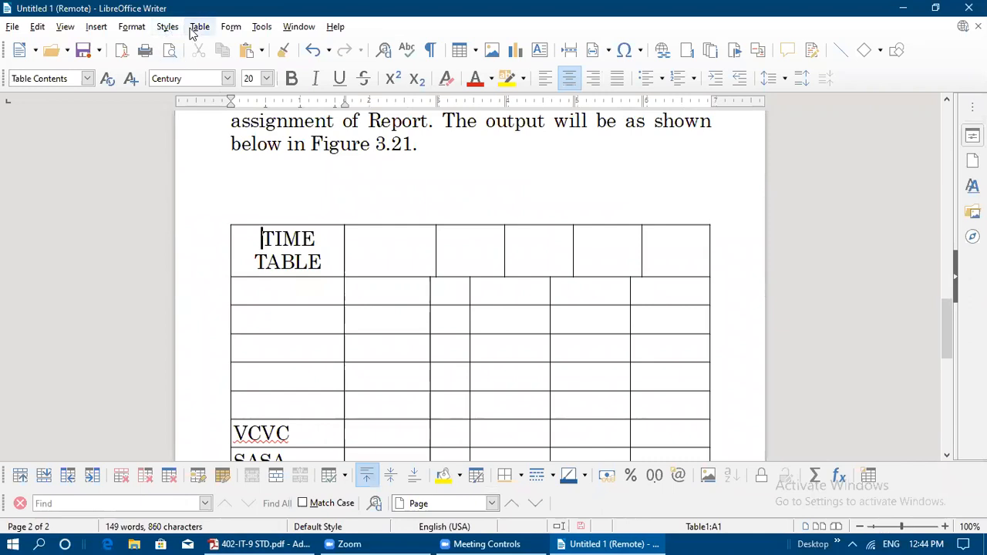
pyautogui.click(194, 28)
pyautogui.moveTo(224, 101)
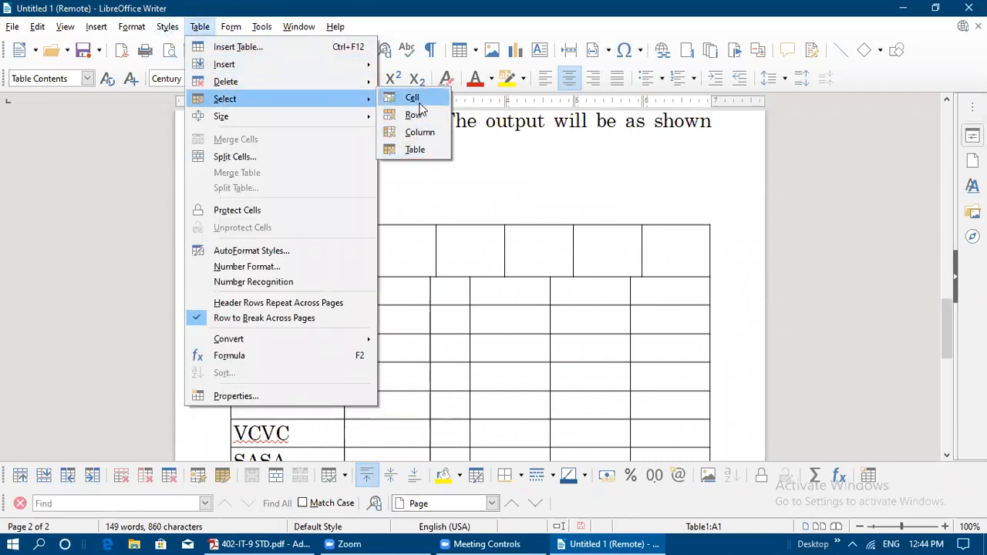
pyautogui.click(415, 148)
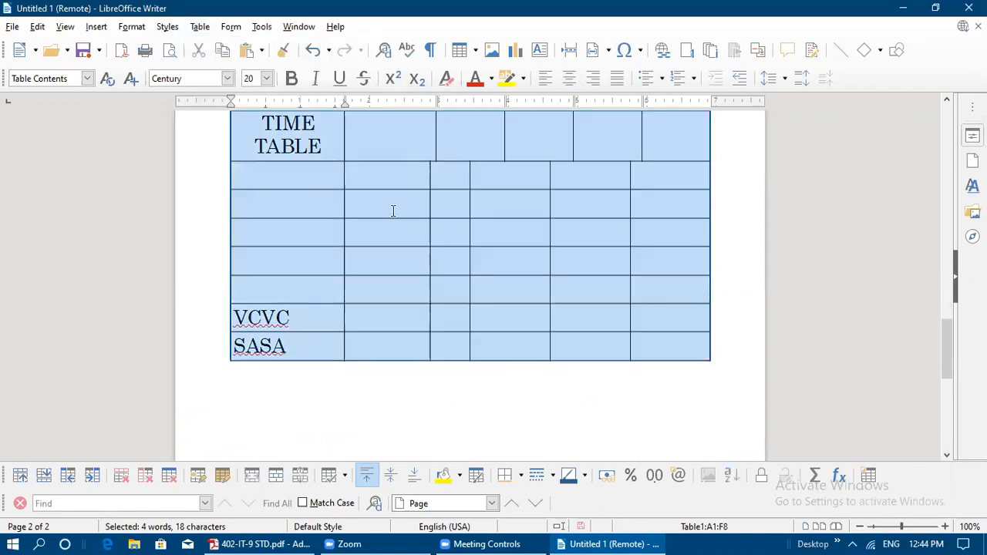
pyautogui.click(190, 29)
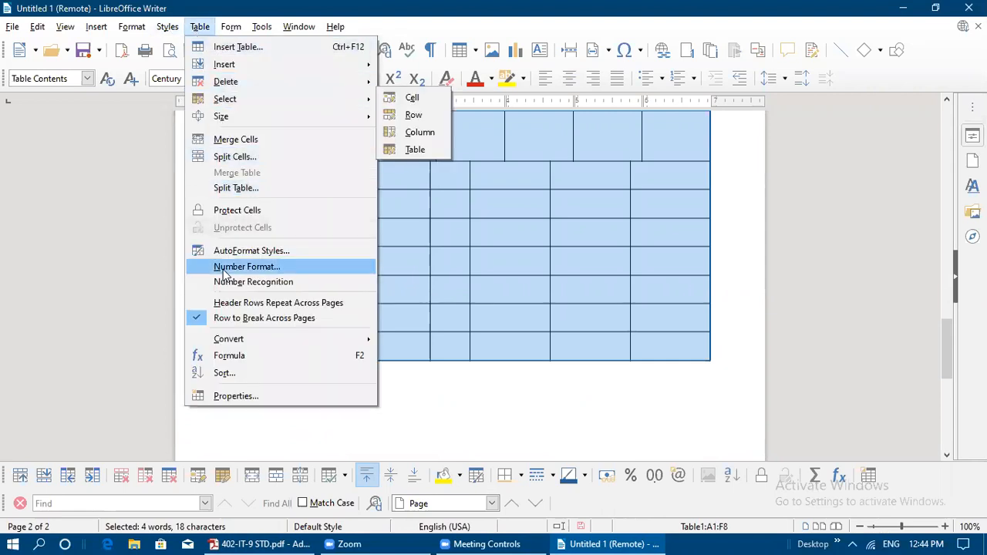
pyautogui.press('Escape')
pyautogui.press('Escape')
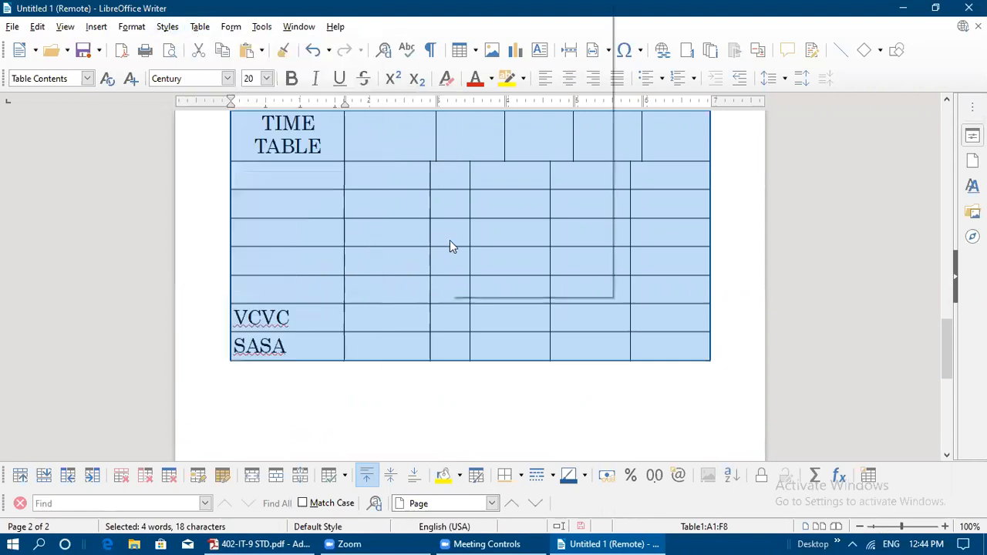
pyautogui.rightClick(450, 240)
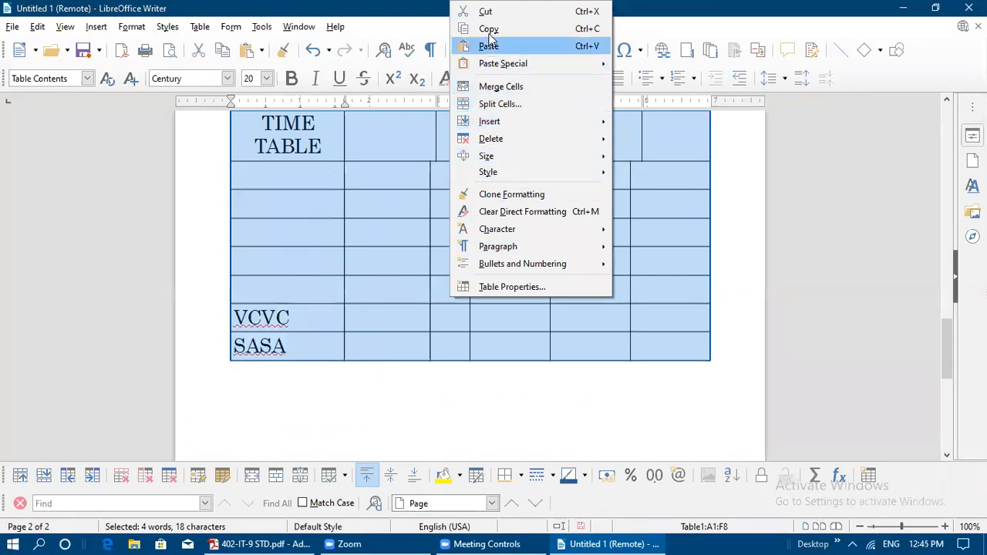
pyautogui.press('Escape')
# - Paste the copied table into the empty paragraph below the original TIME TABLE table
pyautogui.rightClick(274, 403)
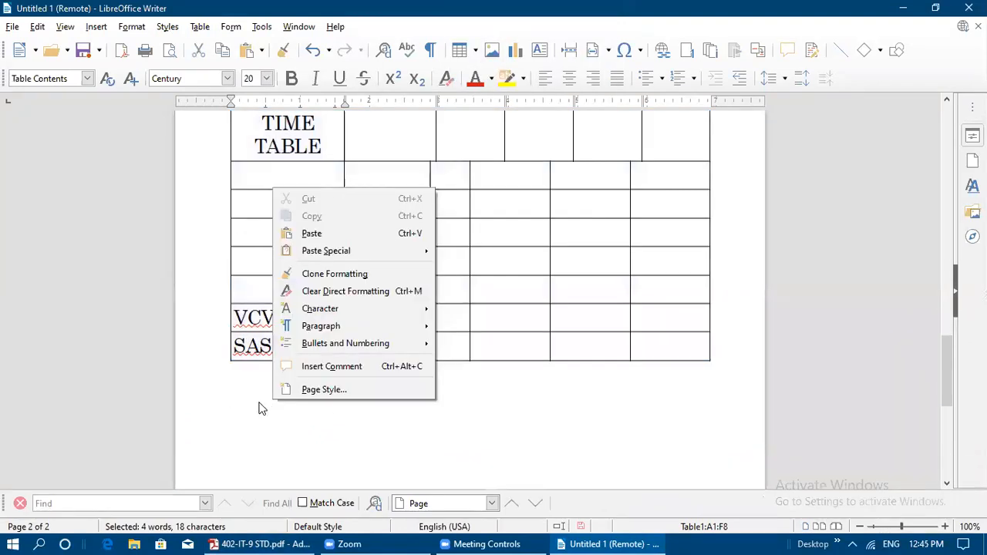
pyautogui.press('Escape')
pyautogui.rightClick(250, 403)
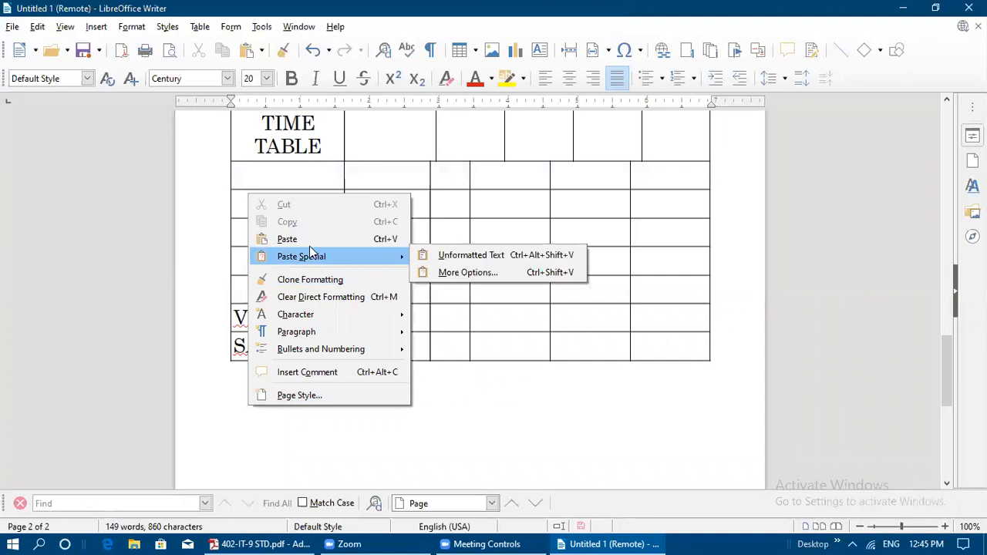
pyautogui.click(310, 240)
pyautogui.scroll(10, 332, 366)
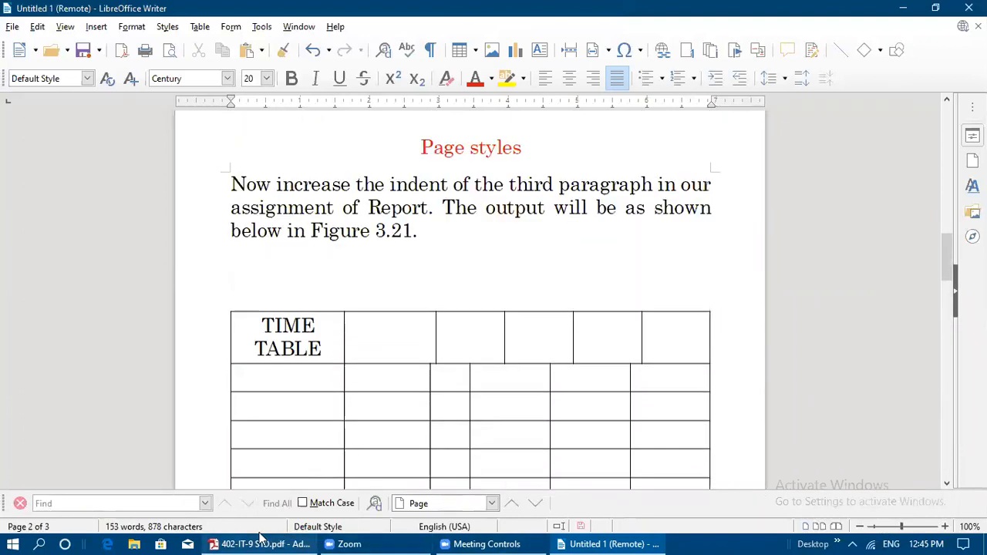
# - Switch to the textbook PDF in Adobe Reader and read the sections on moving a table and printing a document
pyautogui.click(297, 543)
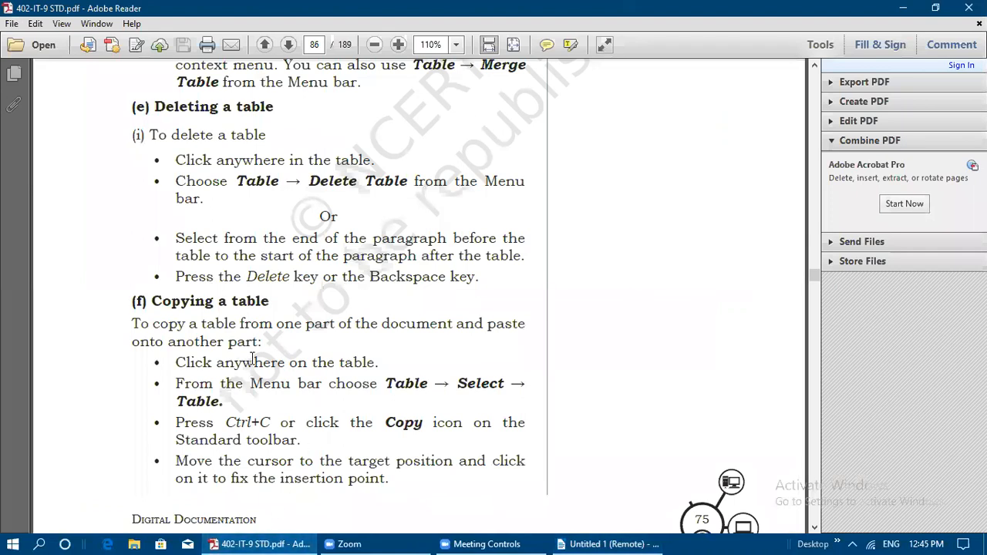
pyautogui.scroll(-15, 252, 360)
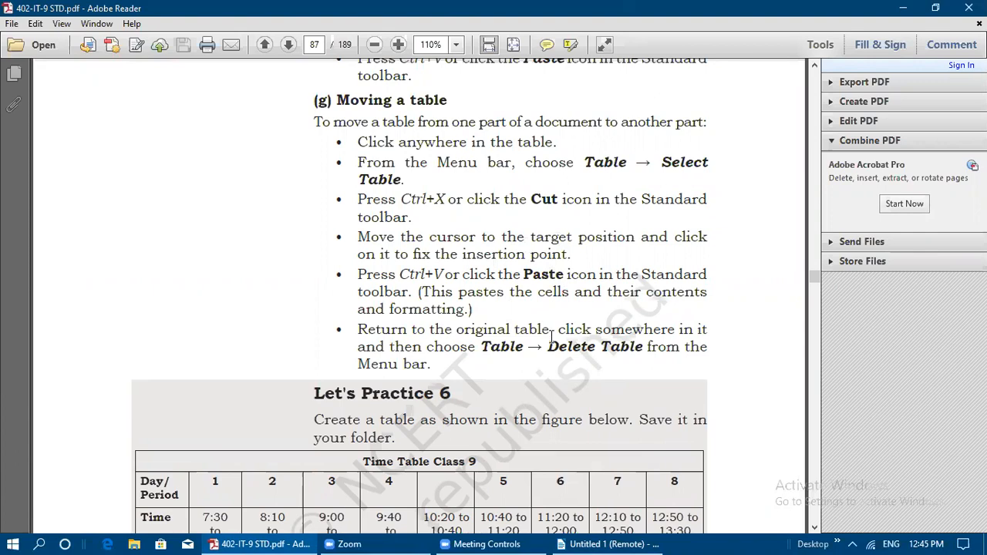
pyautogui.scroll(-3, 551, 339)
pyautogui.scroll(-8, 551, 339)
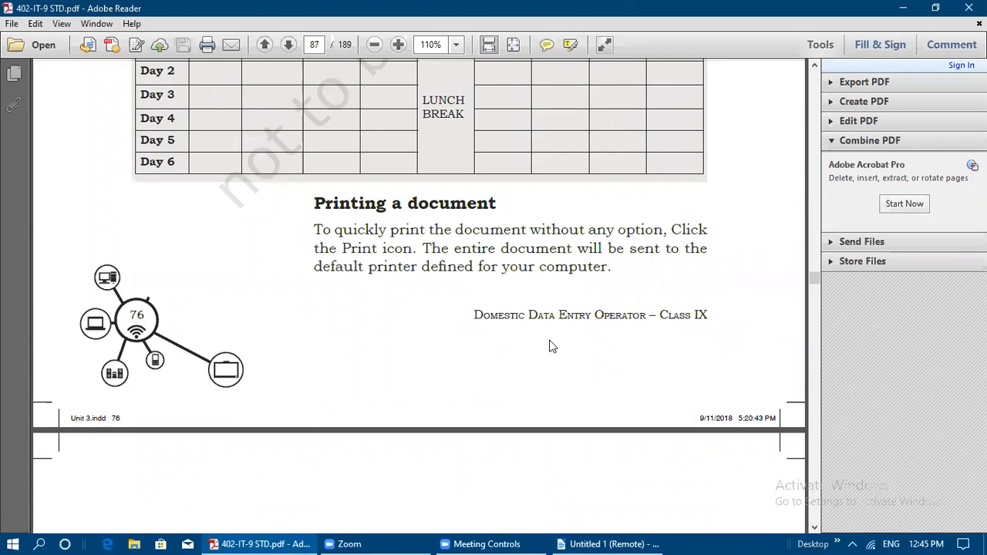
# - Return to Writer, open the Print dialog and review the available printers, keeping Microsoft Print to PDF
pyautogui.click(580, 542)
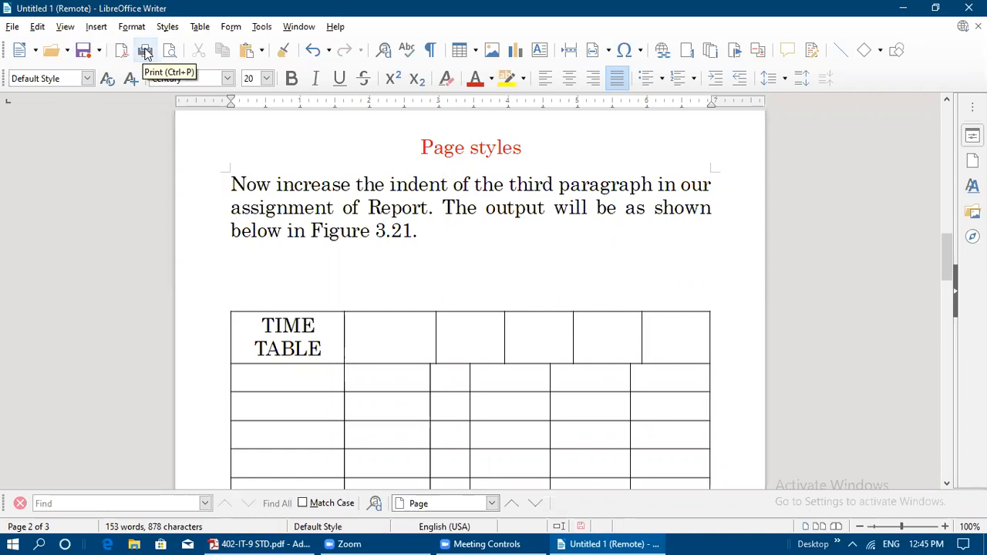
pyautogui.click(12, 26)
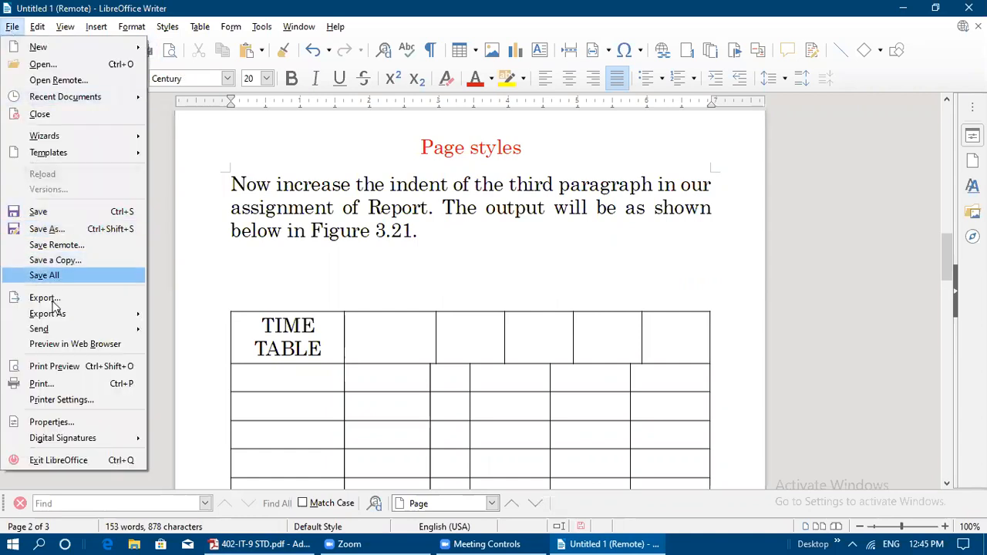
pyautogui.click(54, 384)
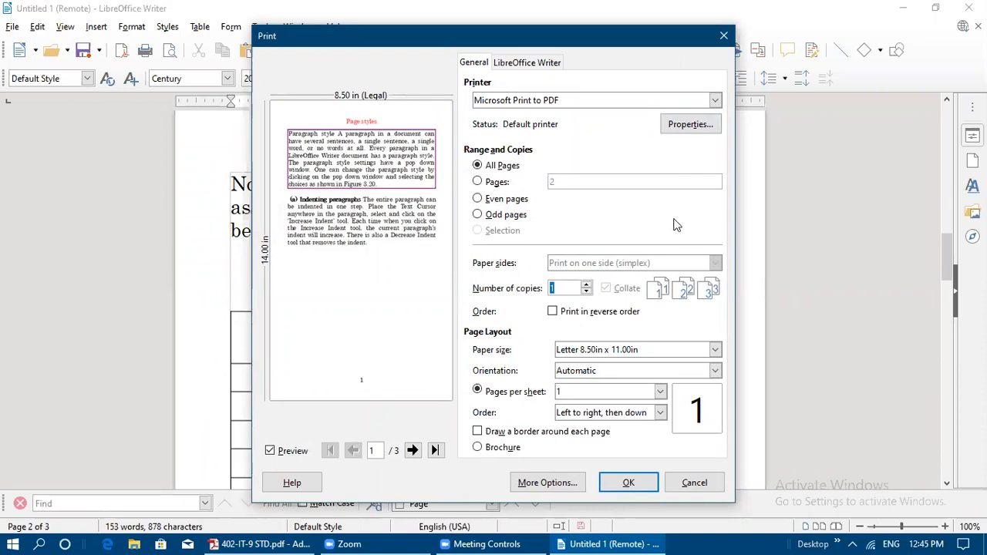
pyautogui.click(715, 101)
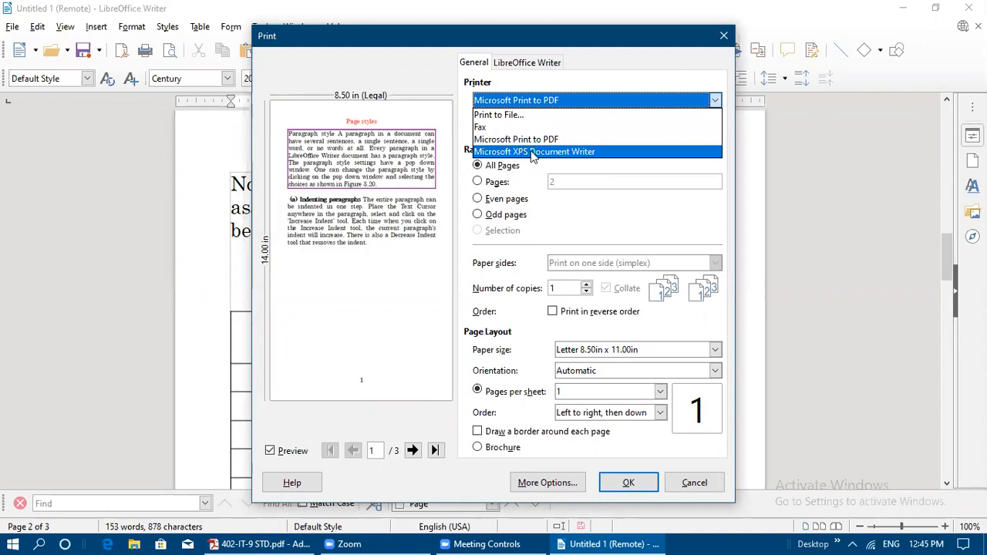
pyautogui.click(593, 225)
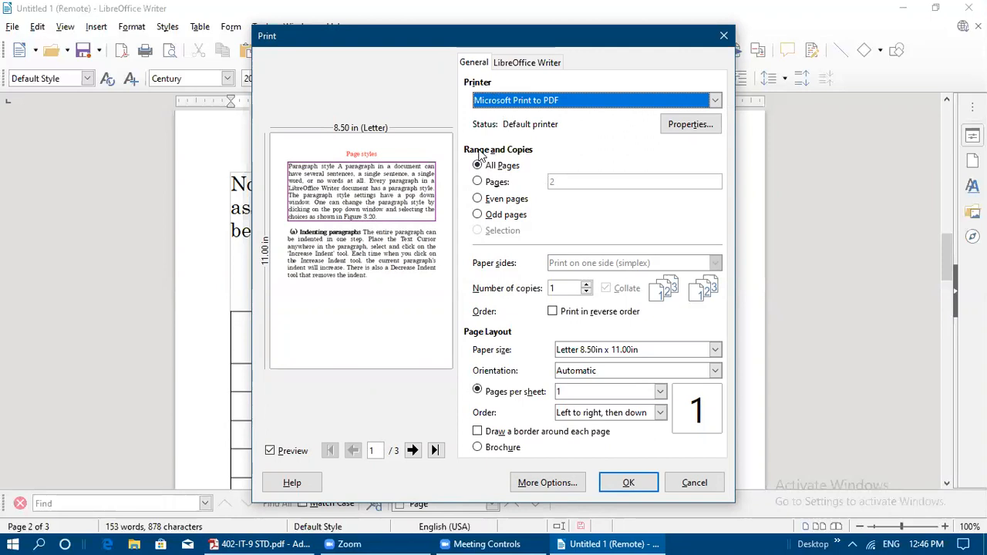
# - Try the print ranges page 1, even pages and odd pages, and dismiss the battery notice
pyautogui.click(477, 182)
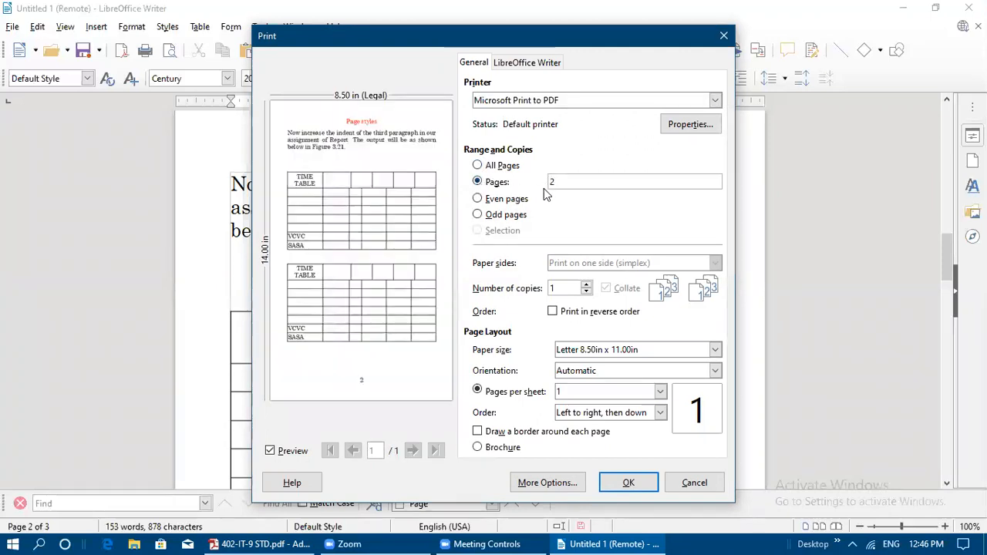
pyautogui.doubleClick(559, 184)
pyautogui.write('2')
pyautogui.moveTo(567, 180); pyautogui.dragTo(542, 187)
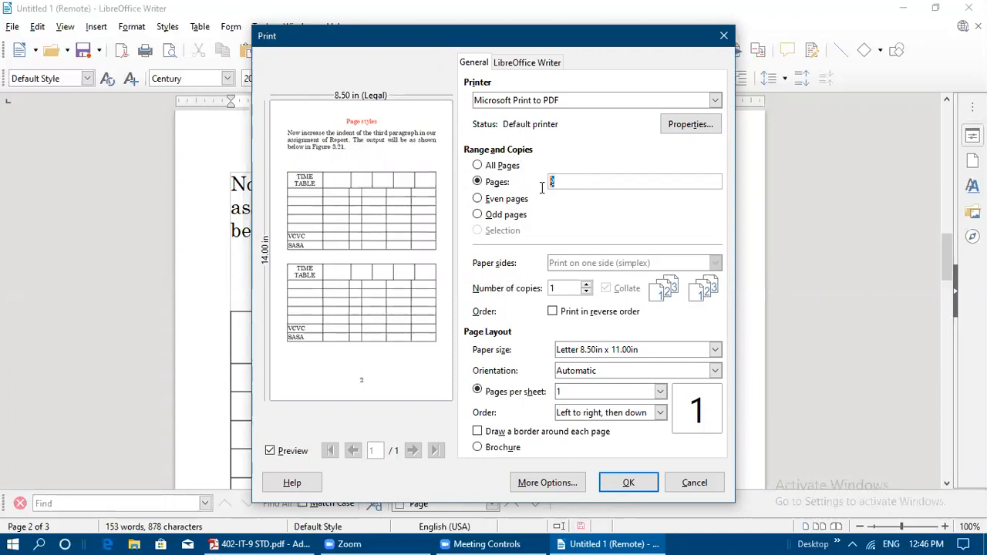
pyautogui.write('1')
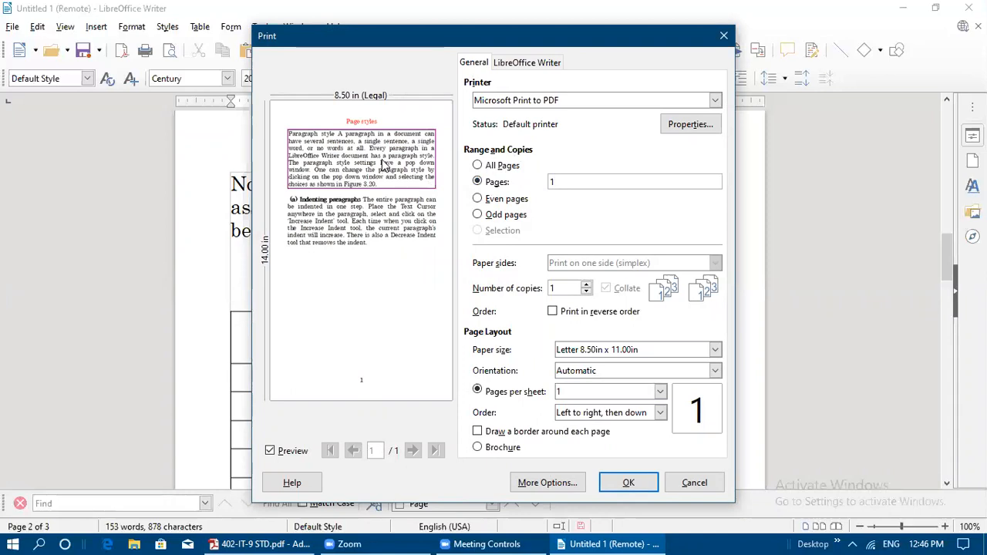
pyautogui.click(477, 199)
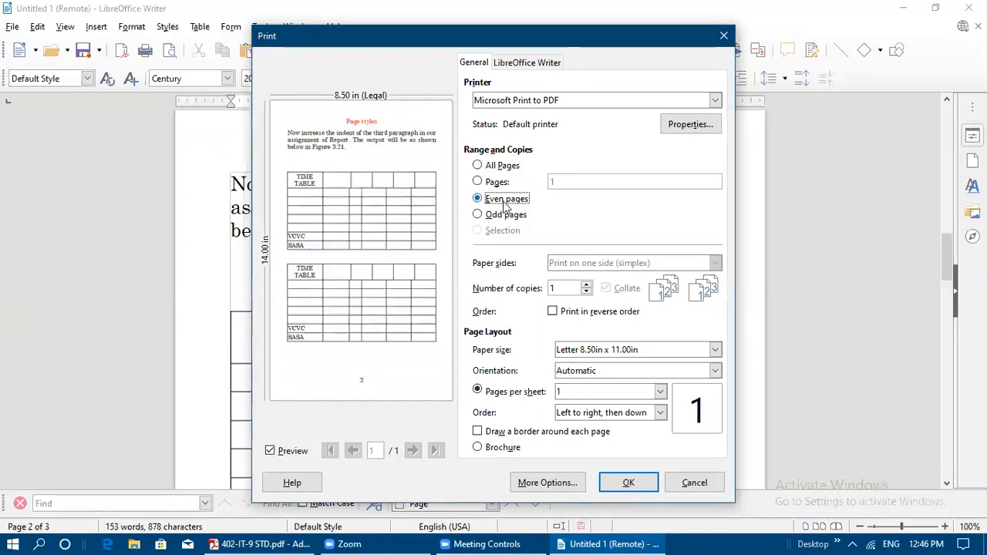
pyautogui.click(477, 216)
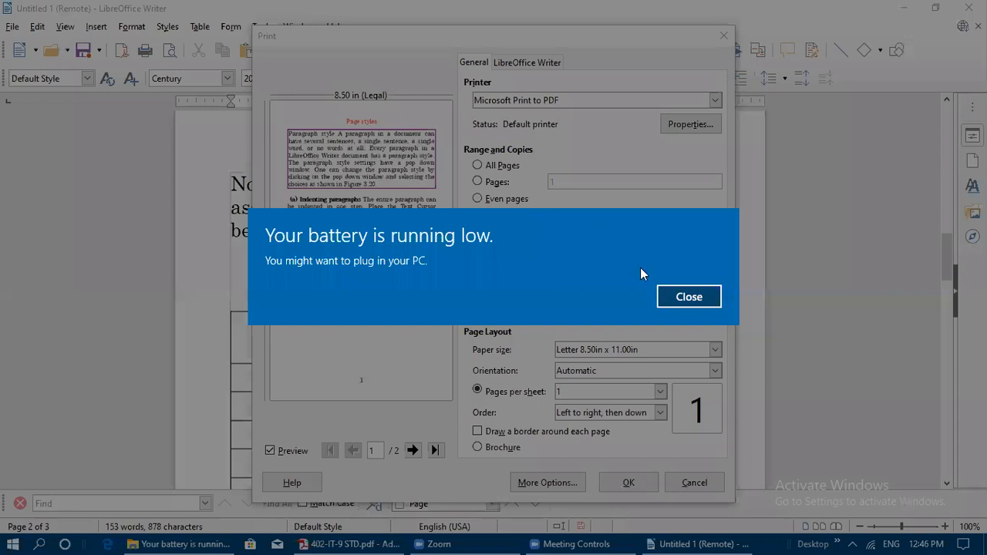
pyautogui.click(678, 297)
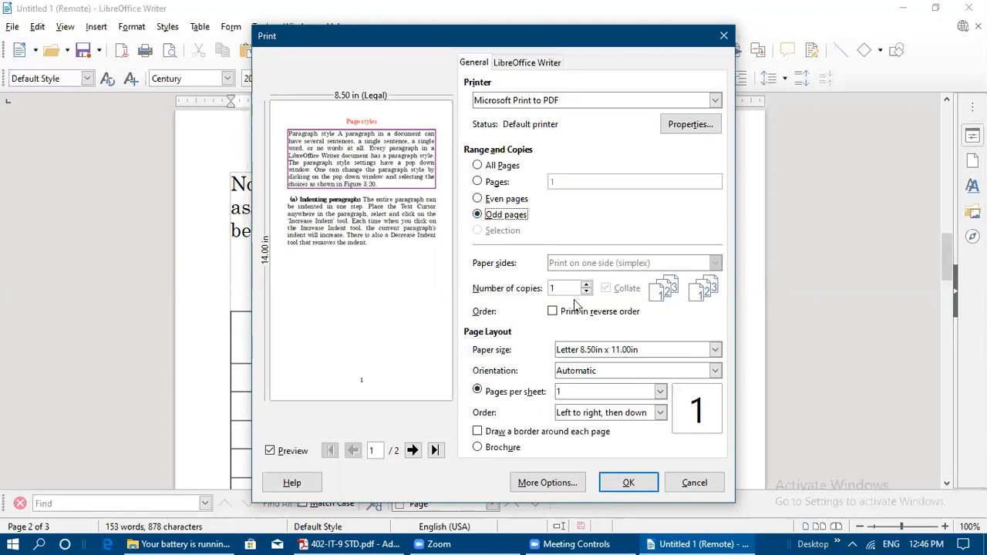
# - Review the paper sizes and the printer's orientation options, and close the Print dialog without printing
pyautogui.click(715, 349)
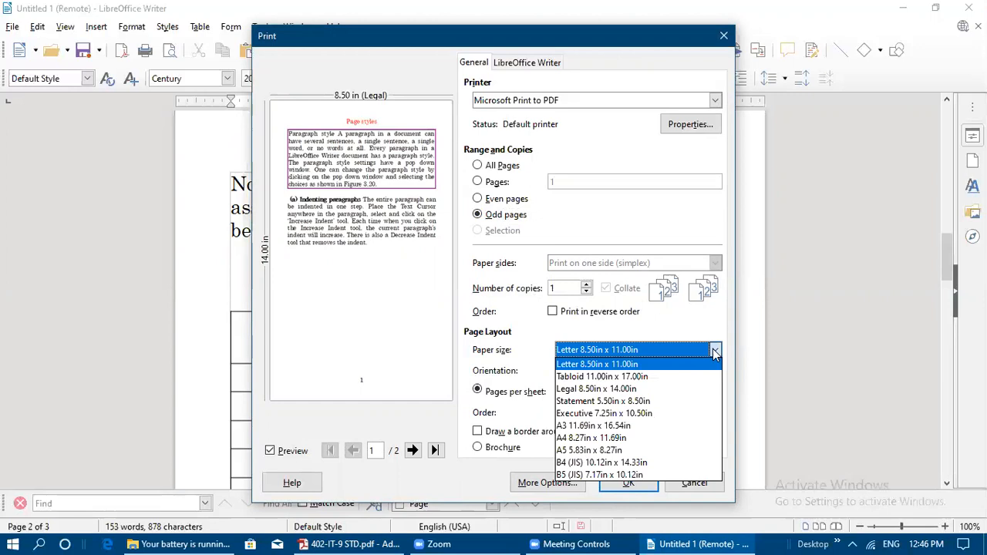
pyautogui.click(617, 364)
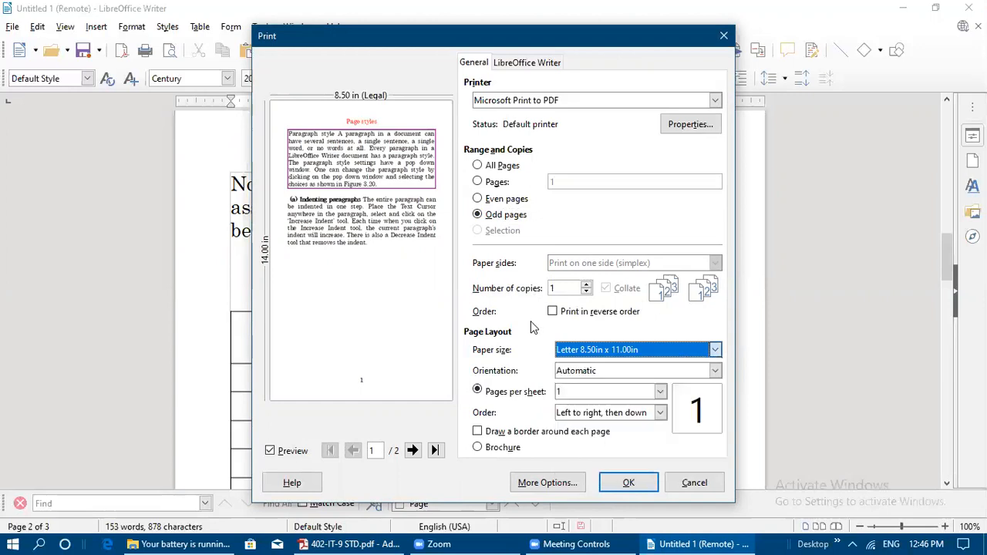
pyautogui.click(690, 126)
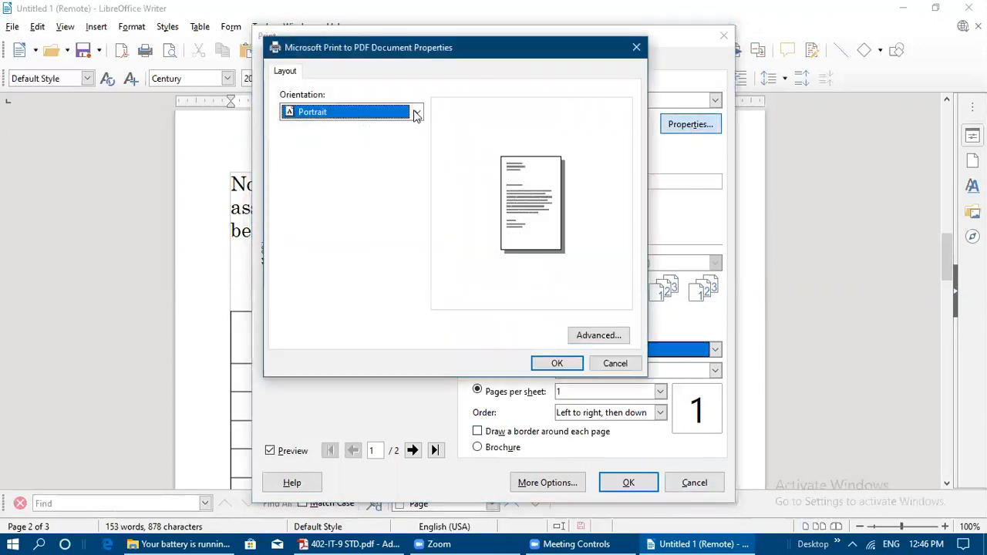
pyautogui.click(417, 114)
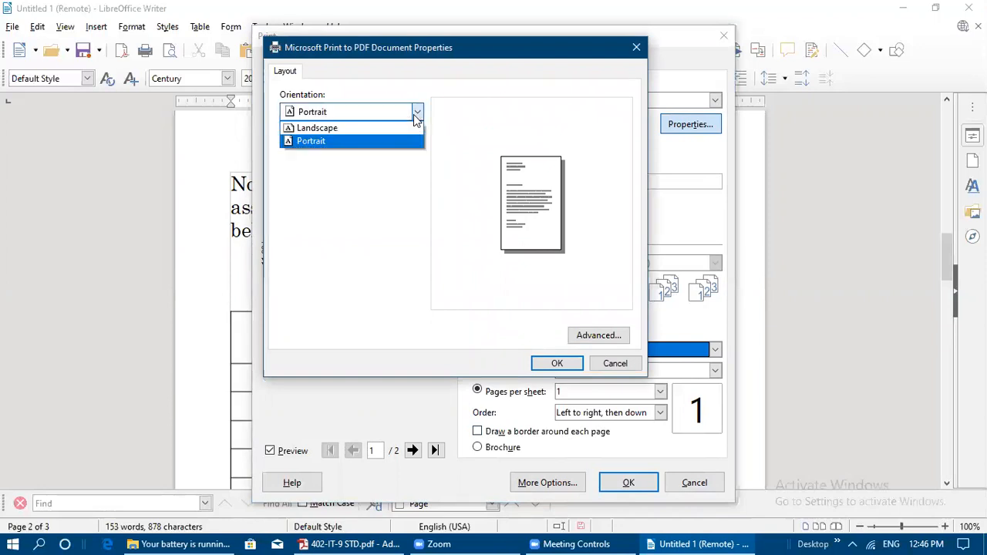
pyautogui.click(635, 49)
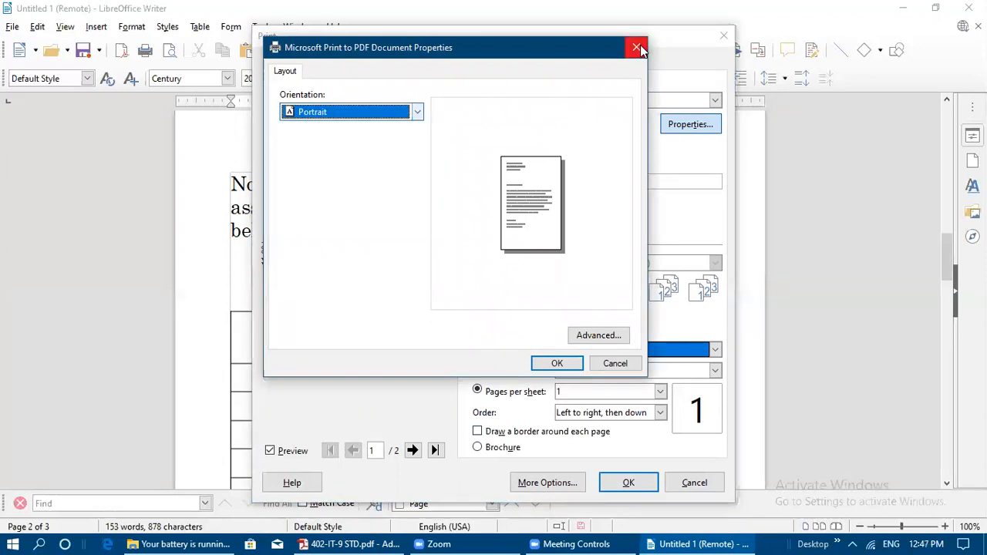
pyautogui.click(637, 48)
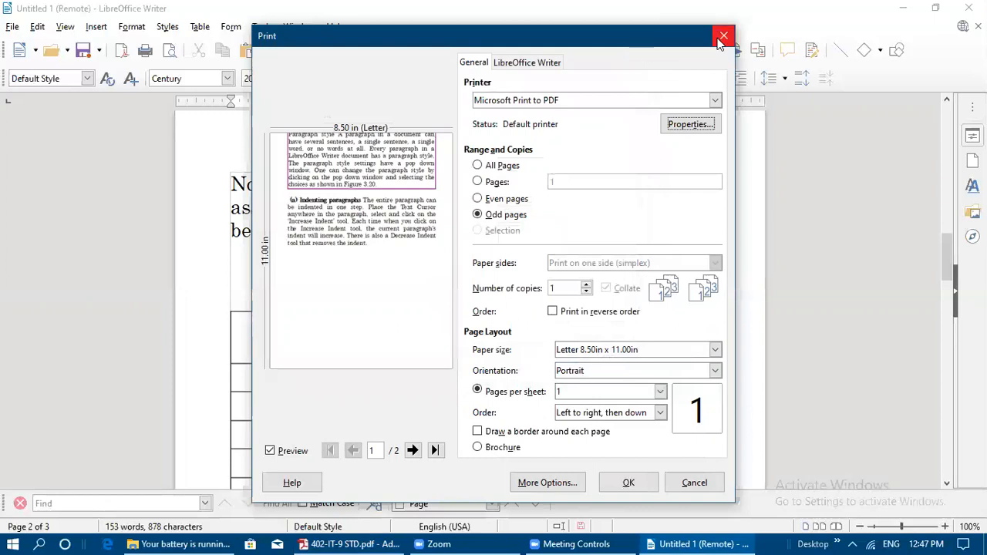
pyautogui.click(723, 35)
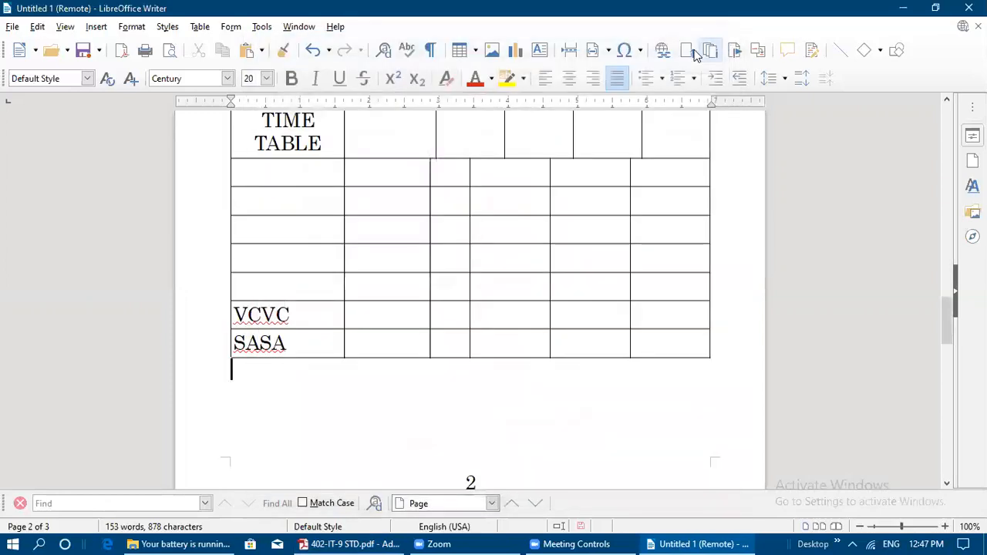
# - Switch to the textbook PDF in Adobe Reader and read the section on print preview
pyautogui.click(340, 542)
pyautogui.scroll(-8, 395, 424)
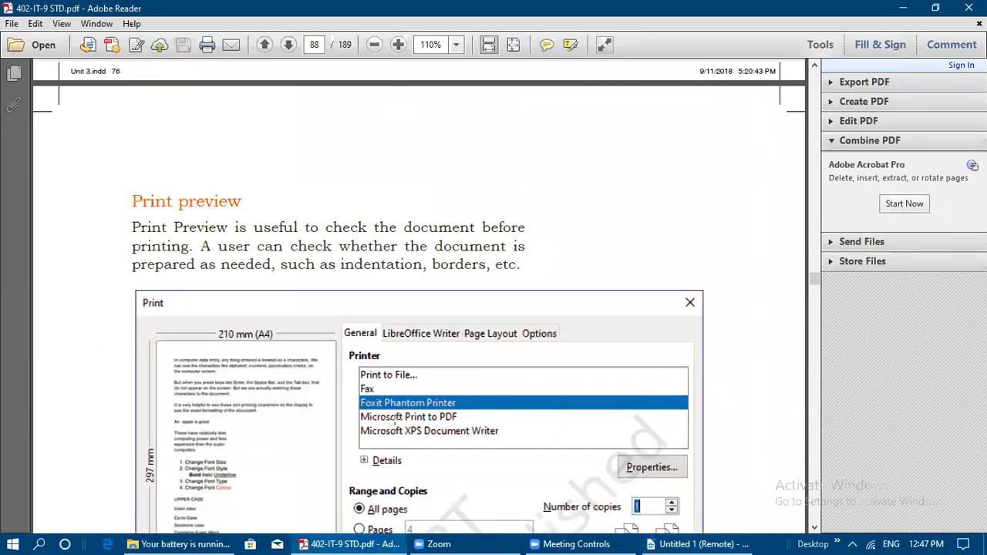
pyautogui.scroll(-3, 394, 420)
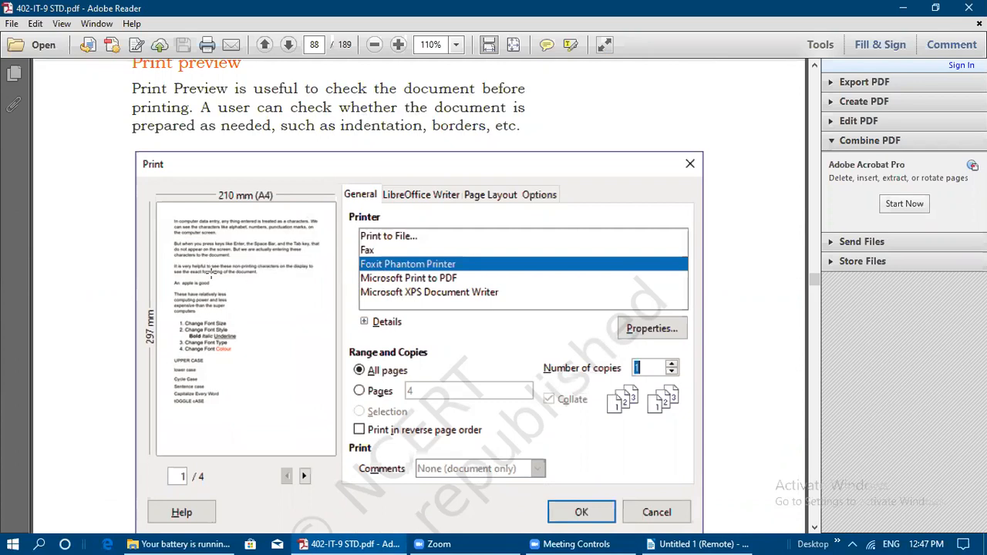
# - Read the textbook sections on controlling printing and on printing all, single and multiple pages, comparing them with the Print dialog in Fig. 3.37
pyautogui.scroll(-5, 211, 273)
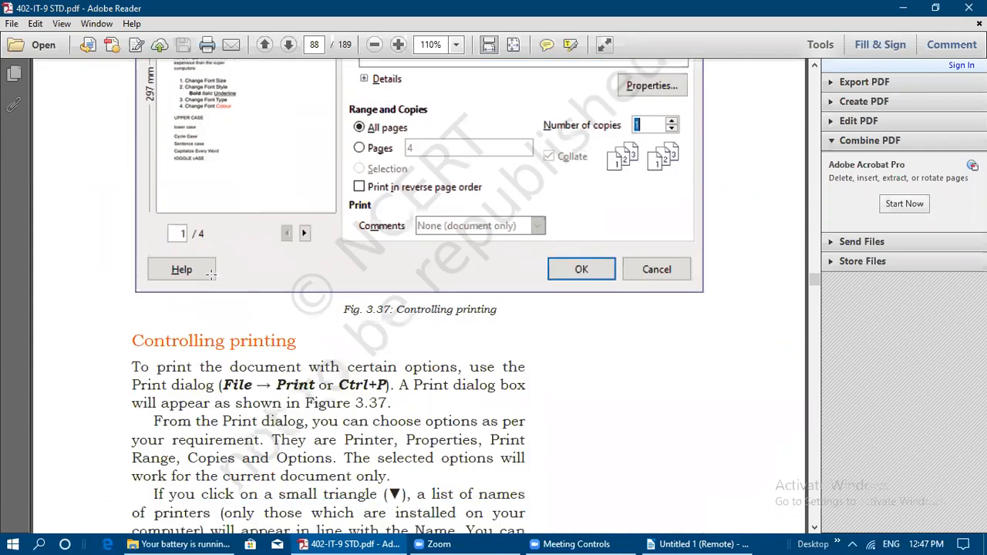
pyautogui.scroll(-4, 211, 275)
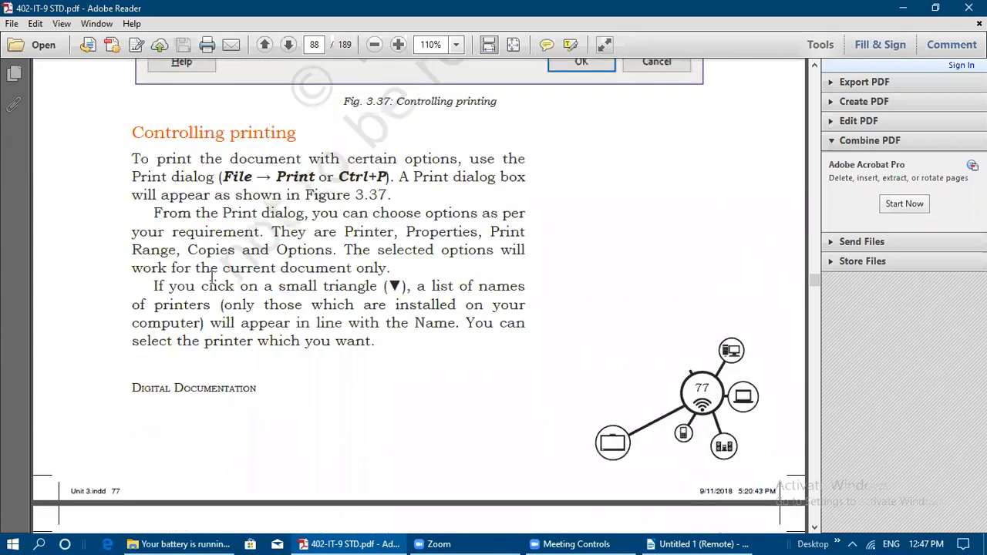
pyautogui.scroll(6, 211, 276)
pyautogui.scroll(3, 420, 244)
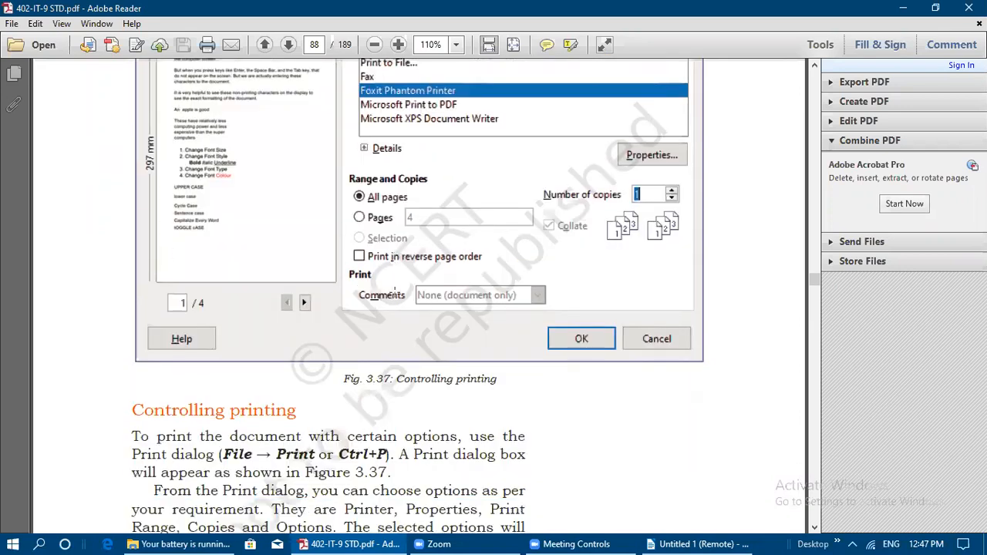
pyautogui.scroll(-6, 396, 287)
pyautogui.scroll(-4, 395, 289)
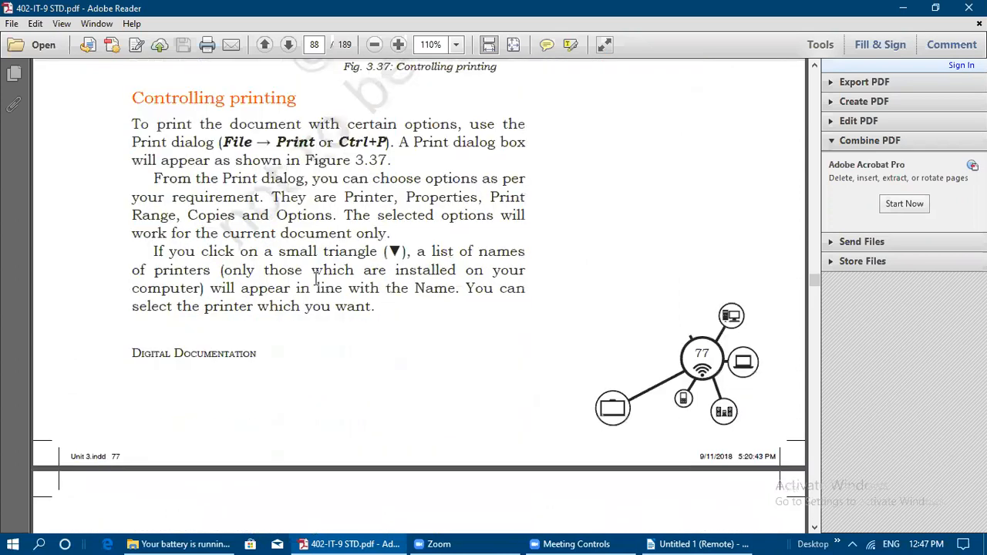
pyautogui.scroll(-2, 332, 324)
pyautogui.scroll(-3, 331, 325)
pyautogui.scroll(-3, 330, 324)
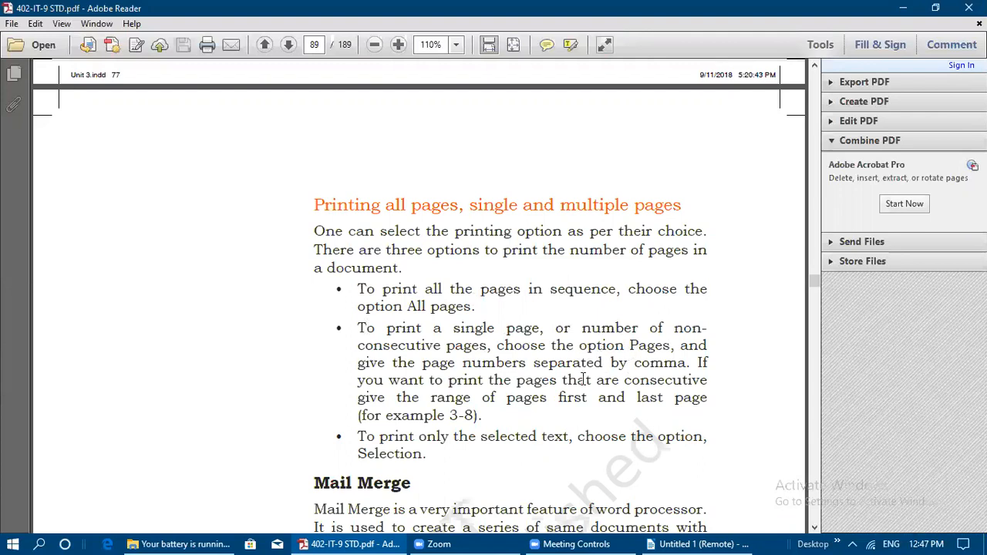
pyautogui.scroll(10, 627, 369)
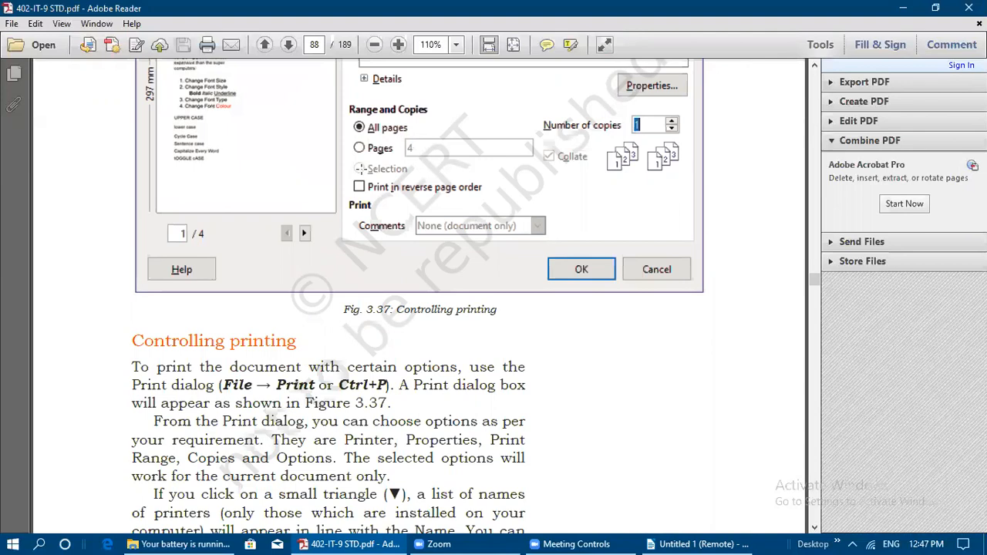
pyautogui.scroll(-10, 396, 268)
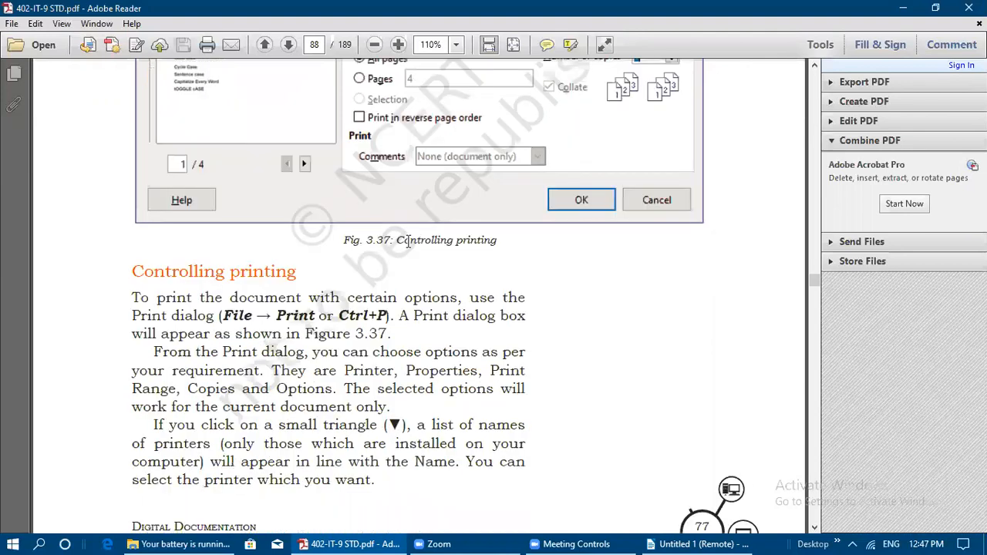